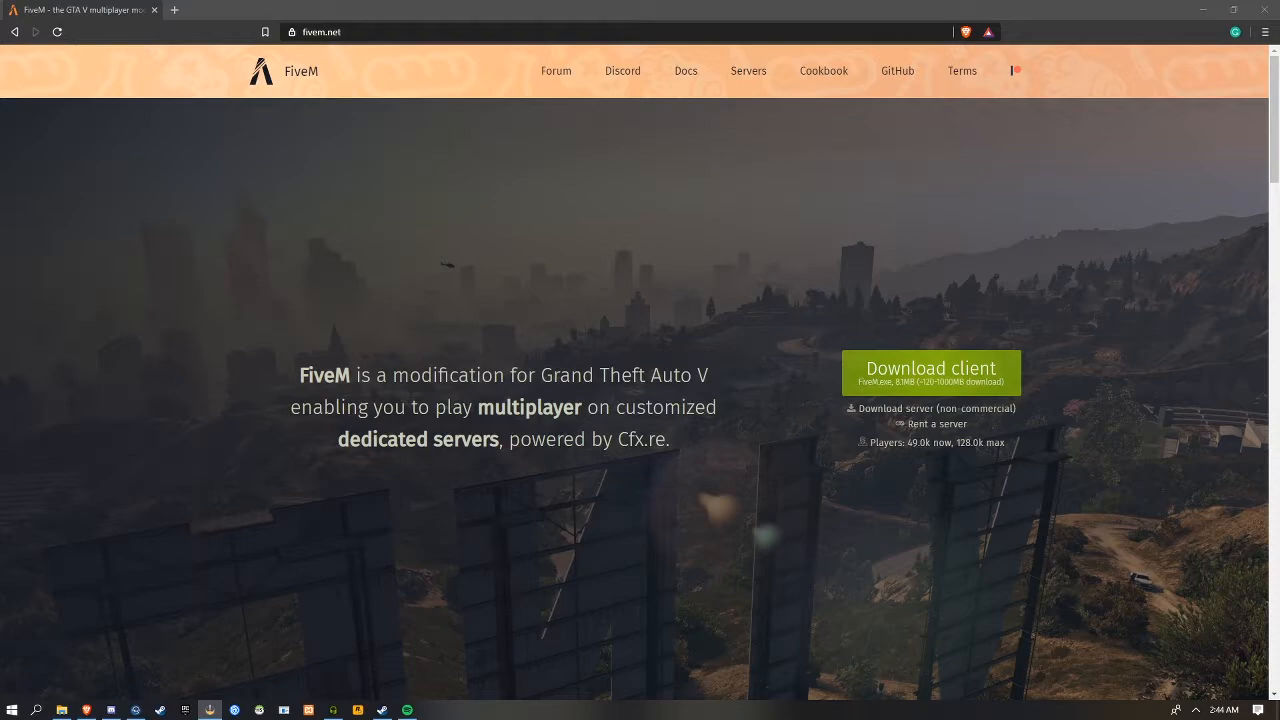
# Open the FiveM guide to setting up a server and bring up its artifacts server page in a new tab
pyautogui.click(860, 416)
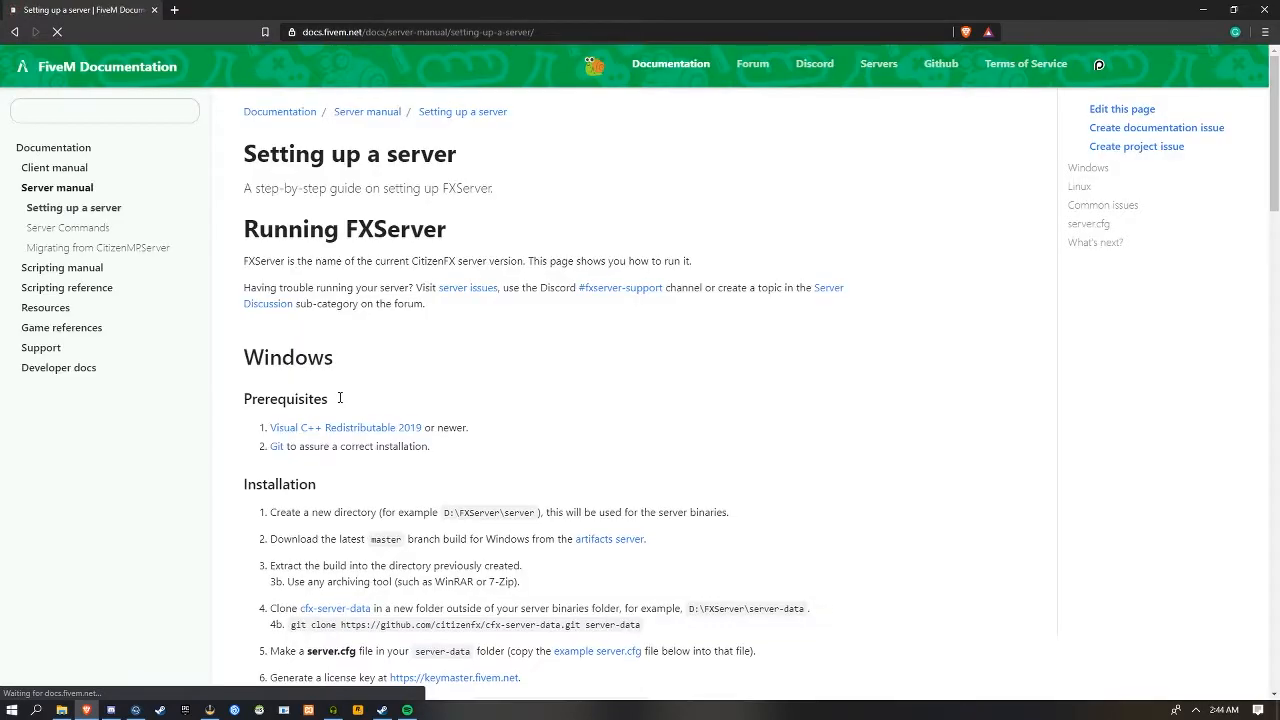
pyautogui.scroll(-2, 591, 396)
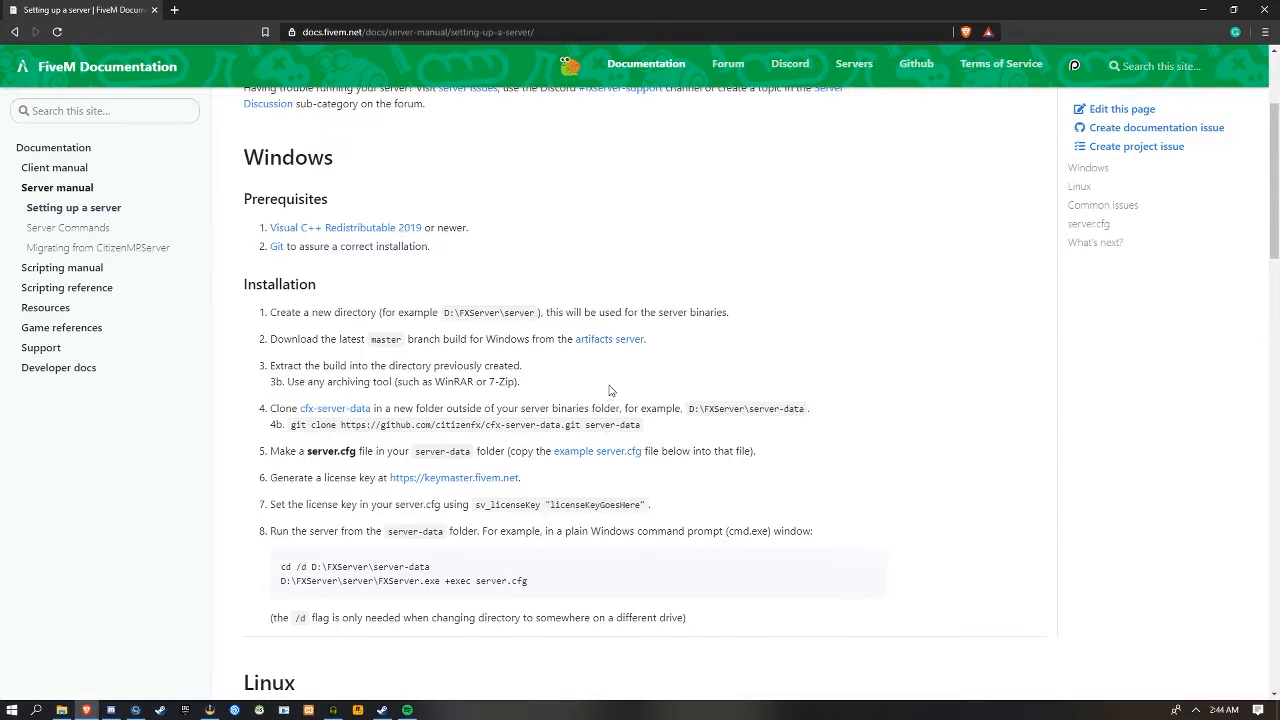
pyautogui.click(610, 341)
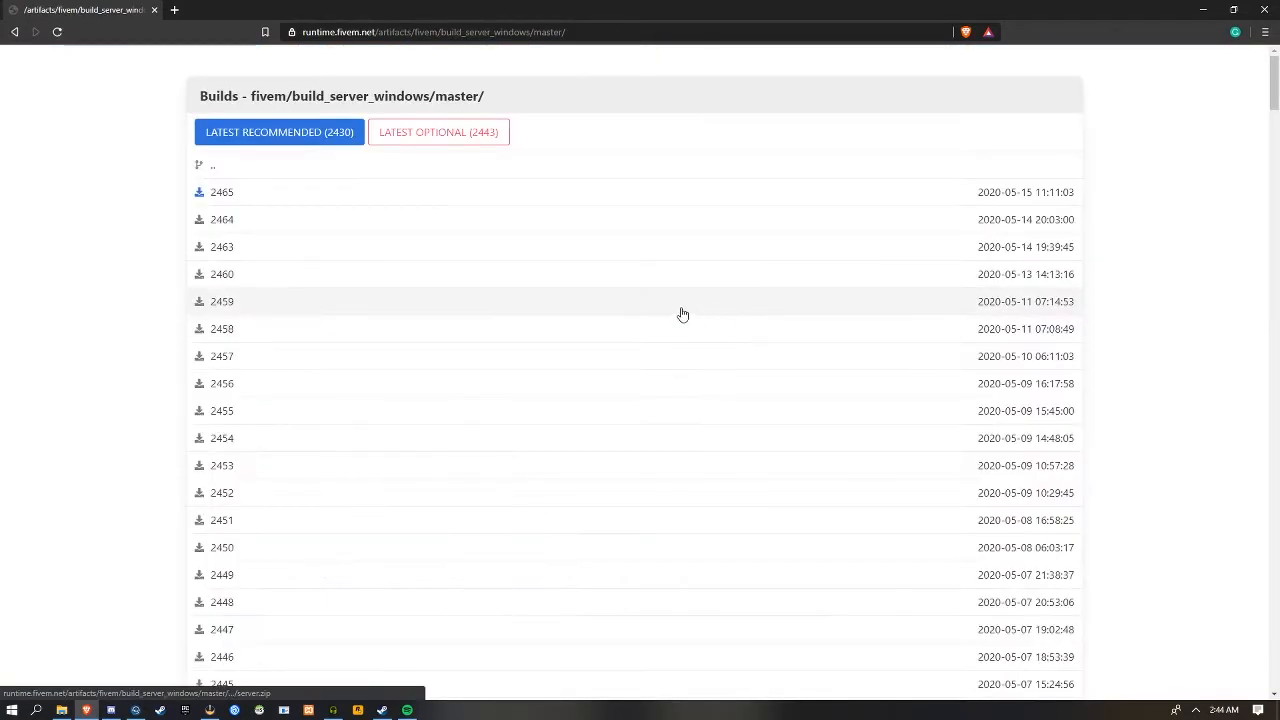
pyautogui.hotkey('alt', 'Left')
pyautogui.rightClick(603, 339)
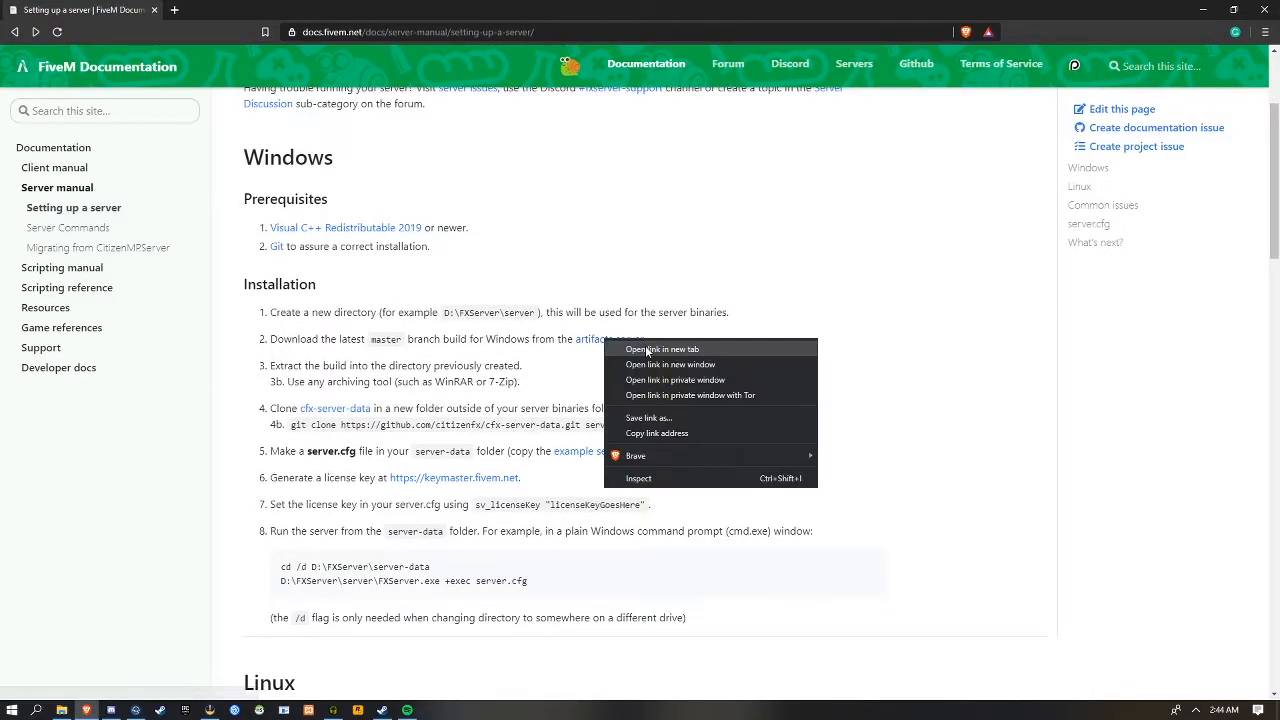
pyautogui.click(625, 346)
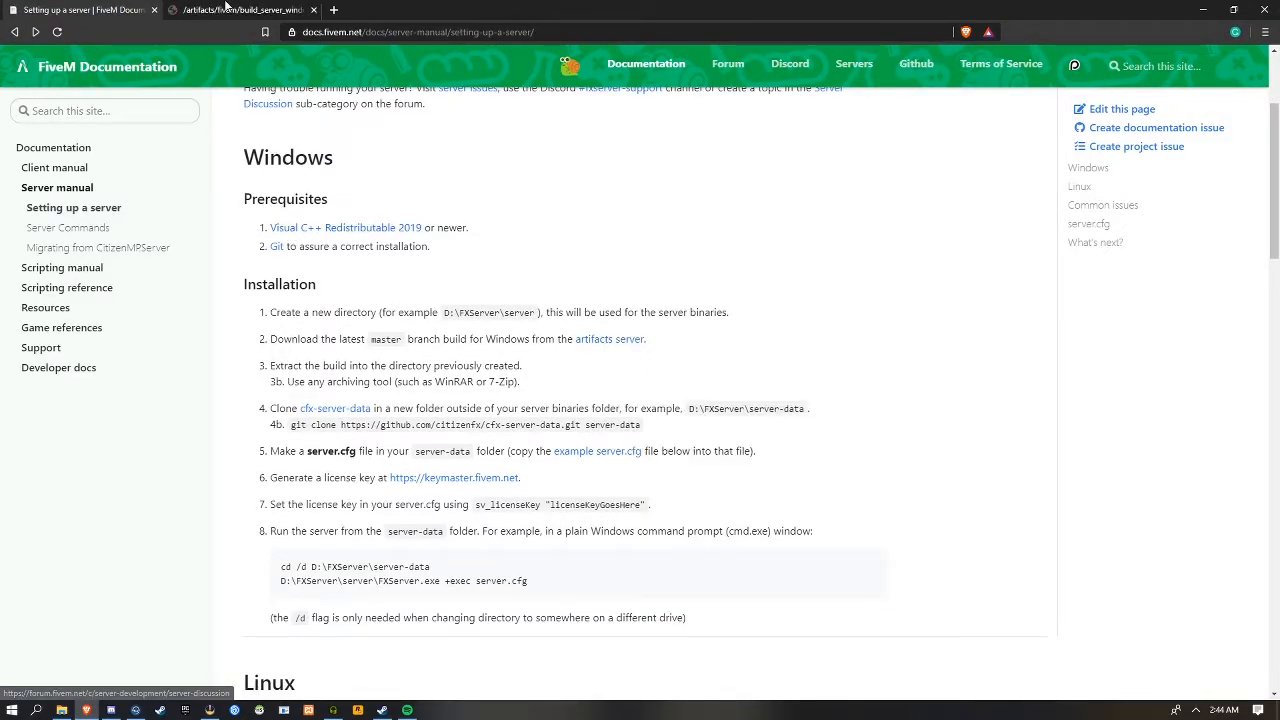
pyautogui.click(240, 10)
# Download Windows server build 2465 as server.zip and open the downloaded archive
pyautogui.click(203, 197)
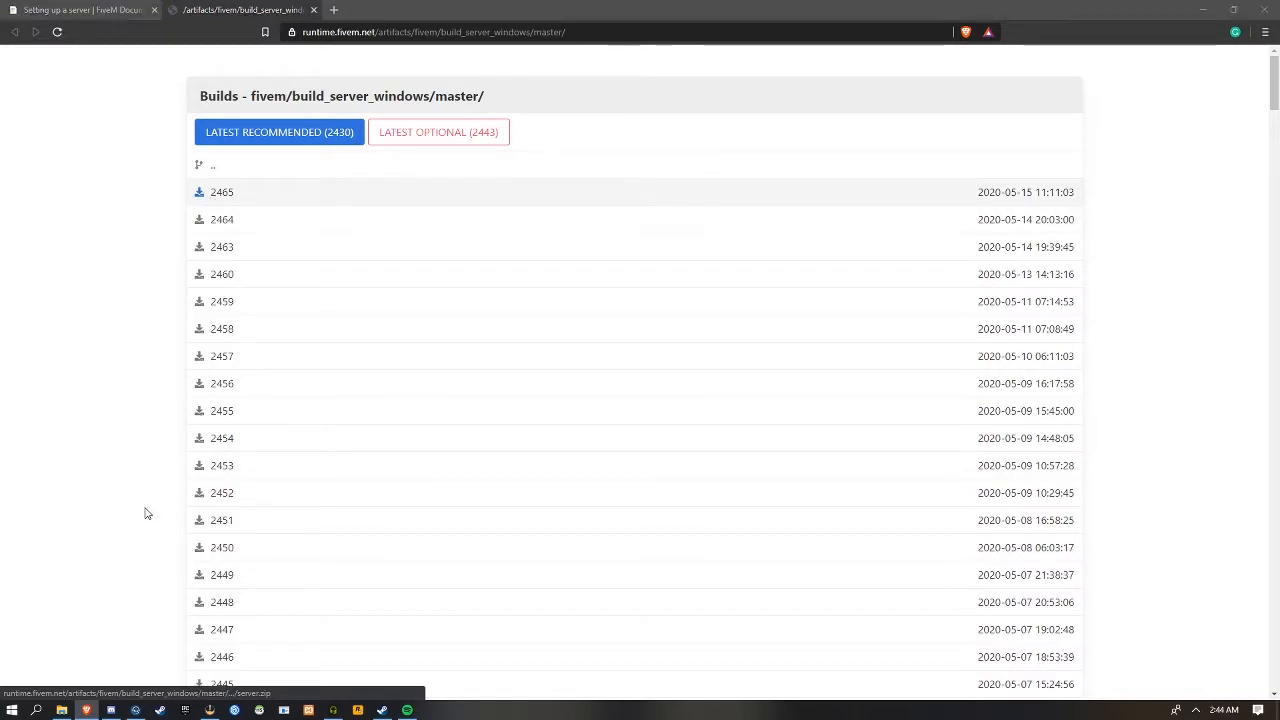
pyautogui.click(527, 338)
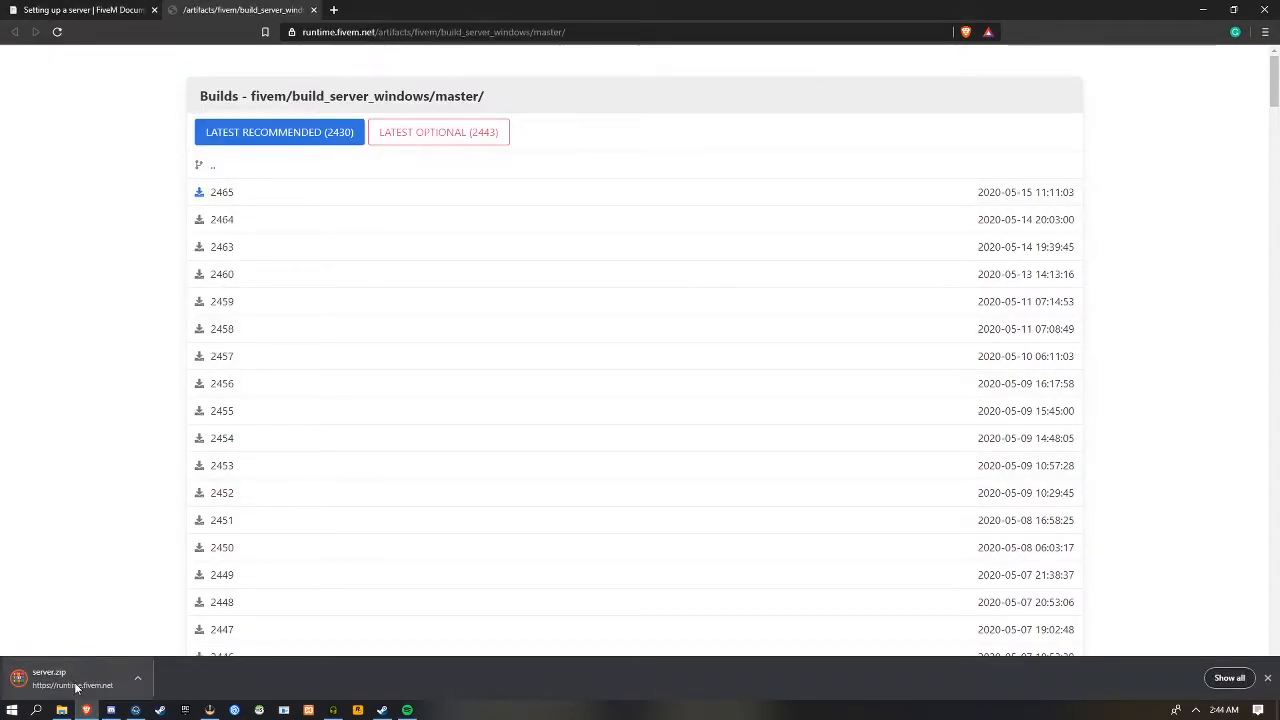
pyautogui.click(60, 679)
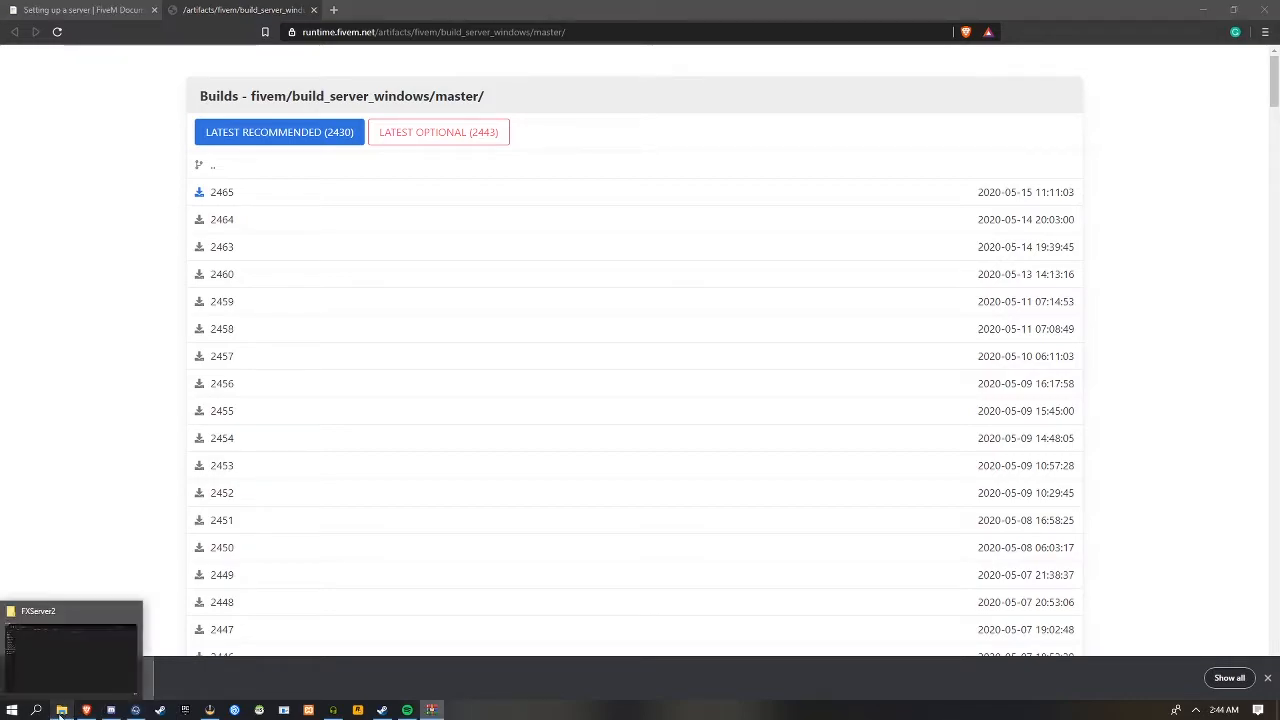
# Extract all contents of server.zip into the empty FXServer2 folder on the E: drive and close the archive
pyautogui.click(61, 710)
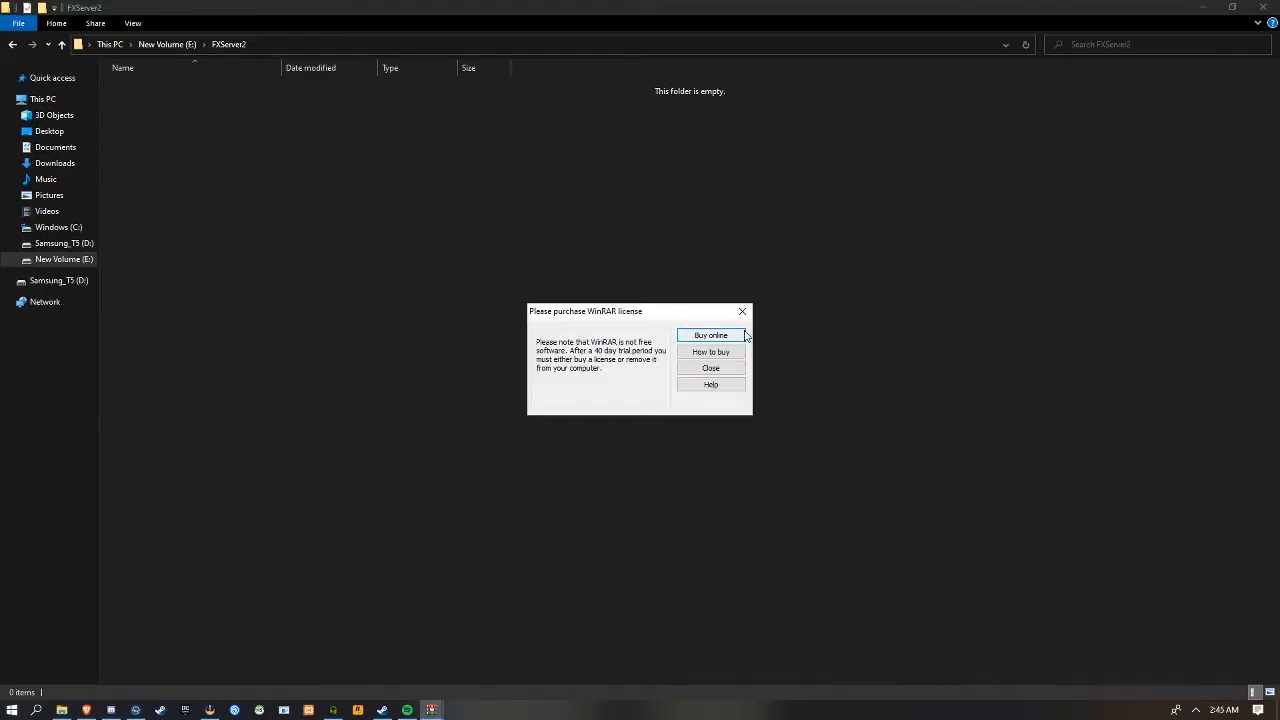
pyautogui.click(710, 368)
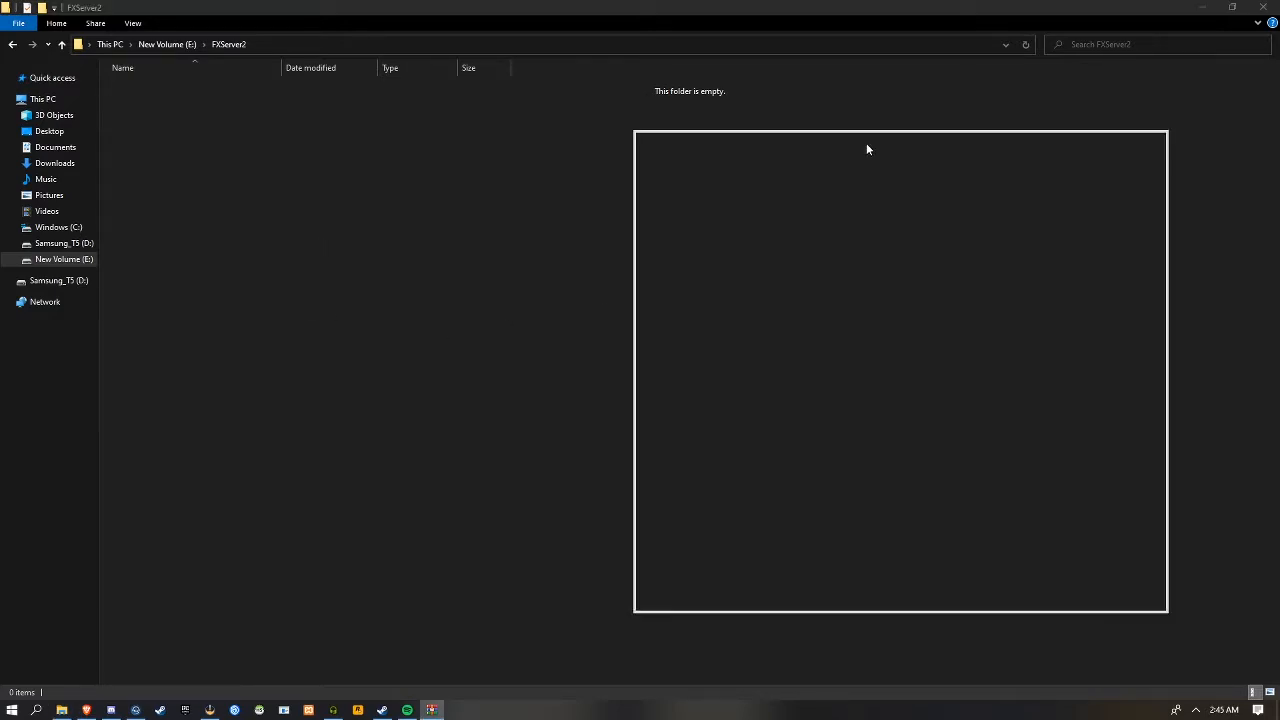
pyautogui.click(690, 355)
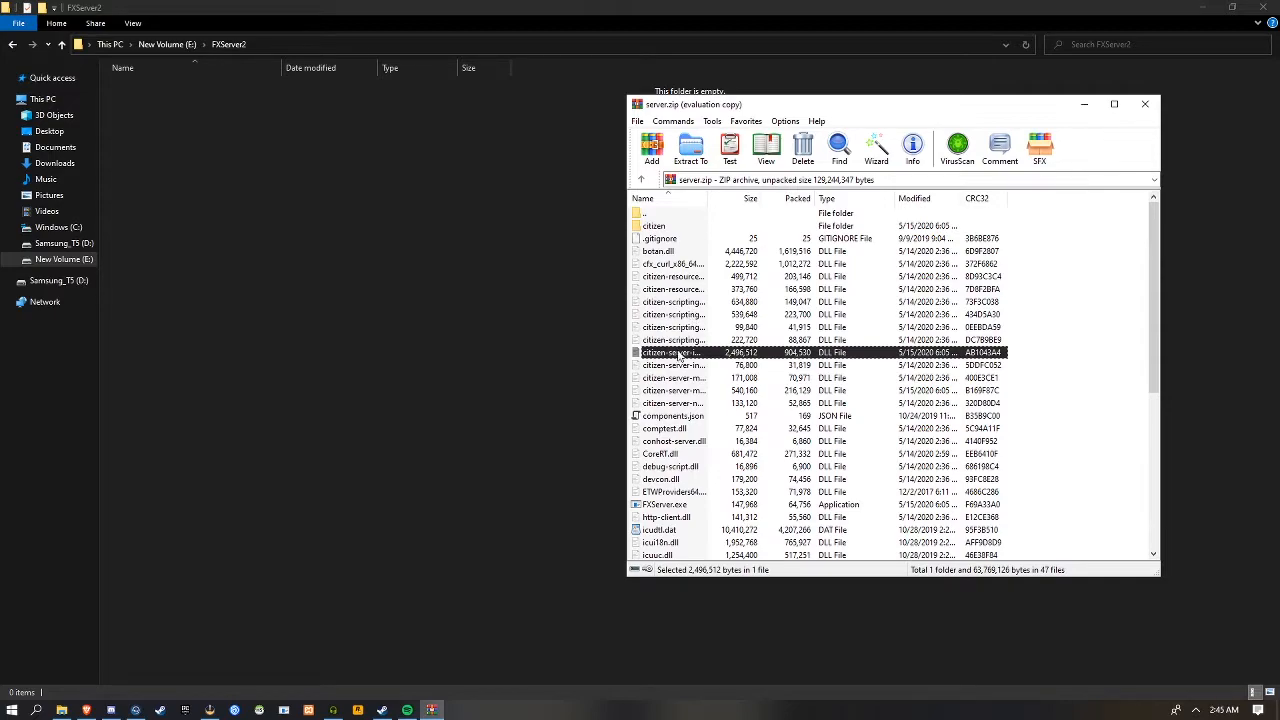
pyautogui.click(680, 365)
pyautogui.hotkey('ctrl', 'a')
pyautogui.moveTo(680, 365); pyautogui.dragTo(405, 380)
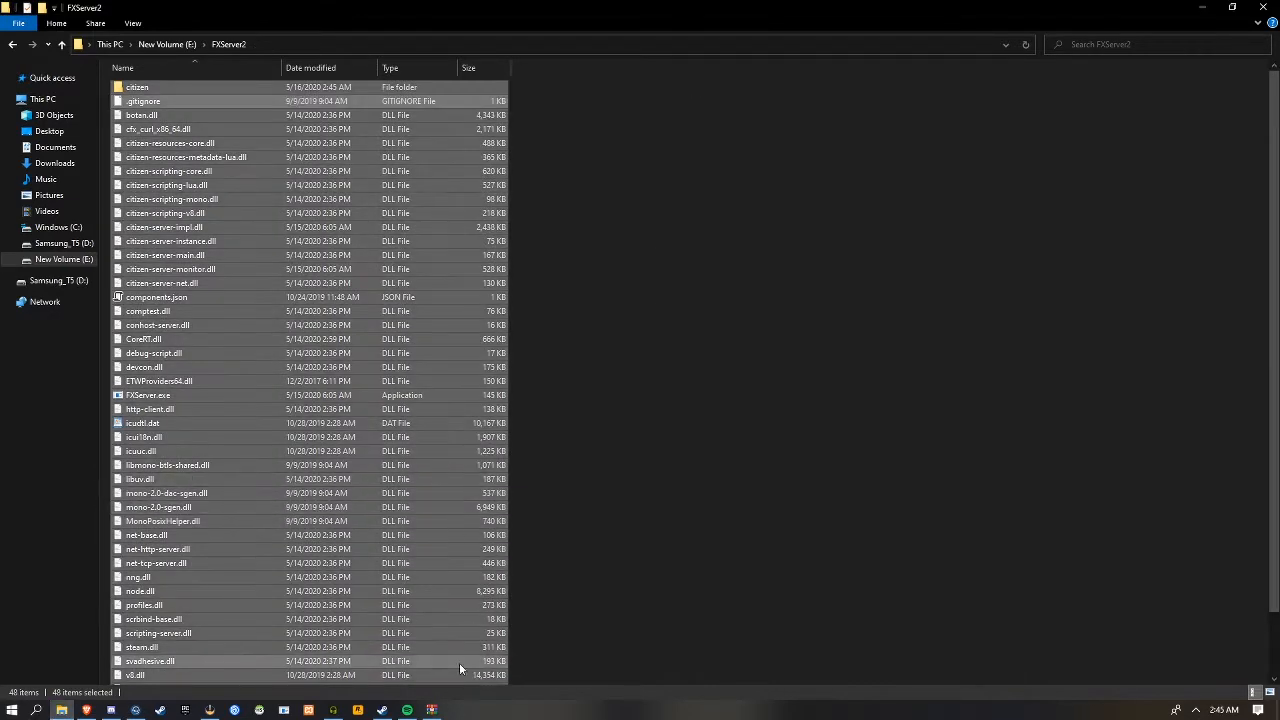
pyautogui.click(432, 710)
pyautogui.click(1150, 101)
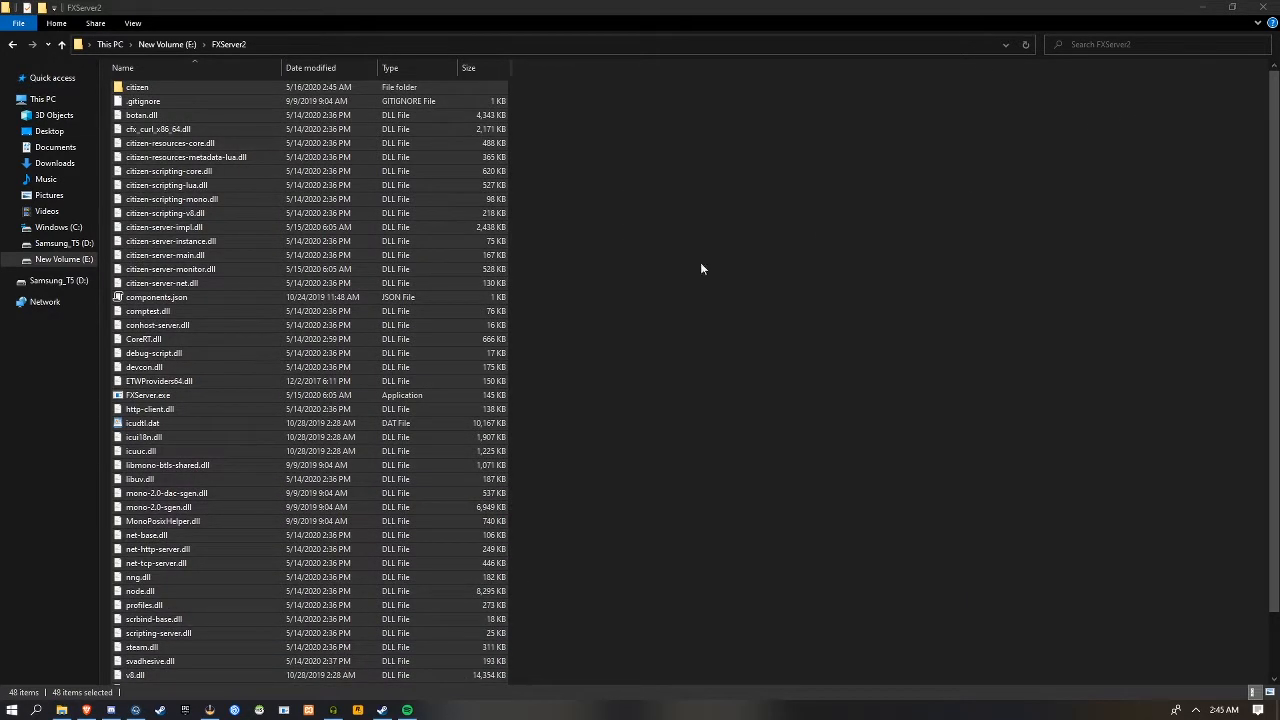
# Open the cfx-server-data repository from the setup guide and save it to Downloads as cfx-server-data-master.zip
pyautogui.click(86, 710)
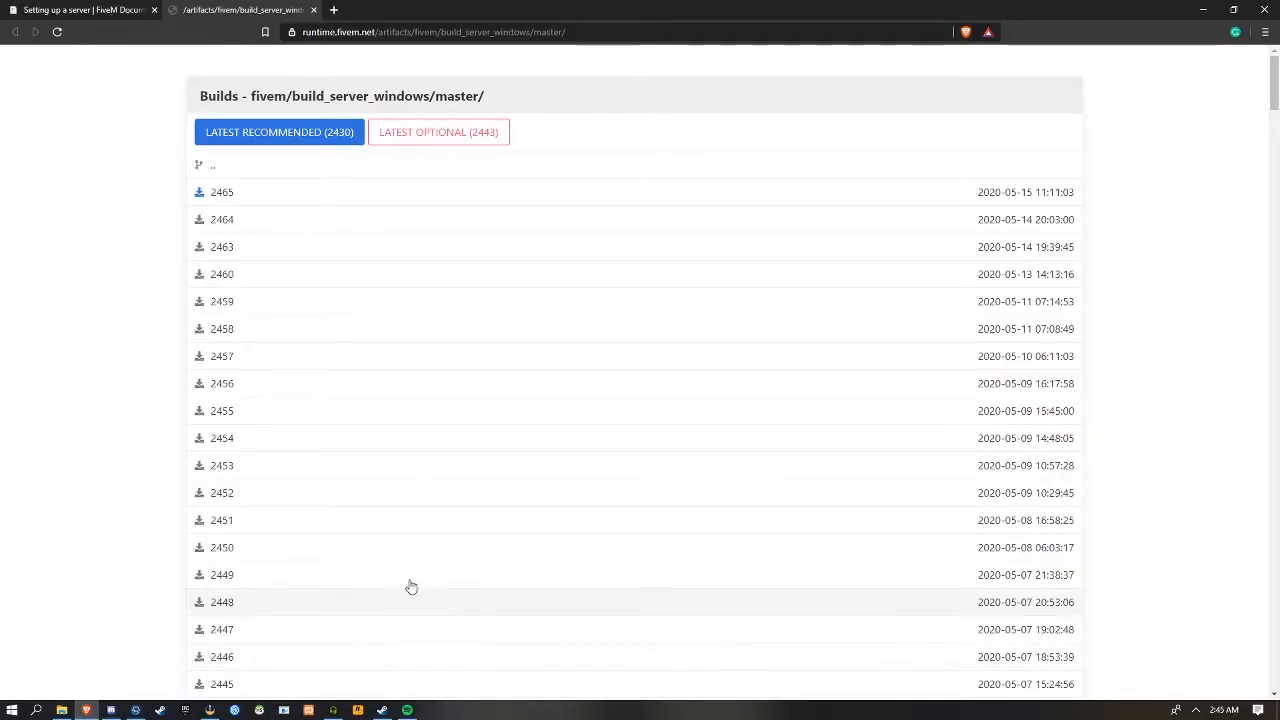
pyautogui.click(32, 12)
pyautogui.click(347, 412)
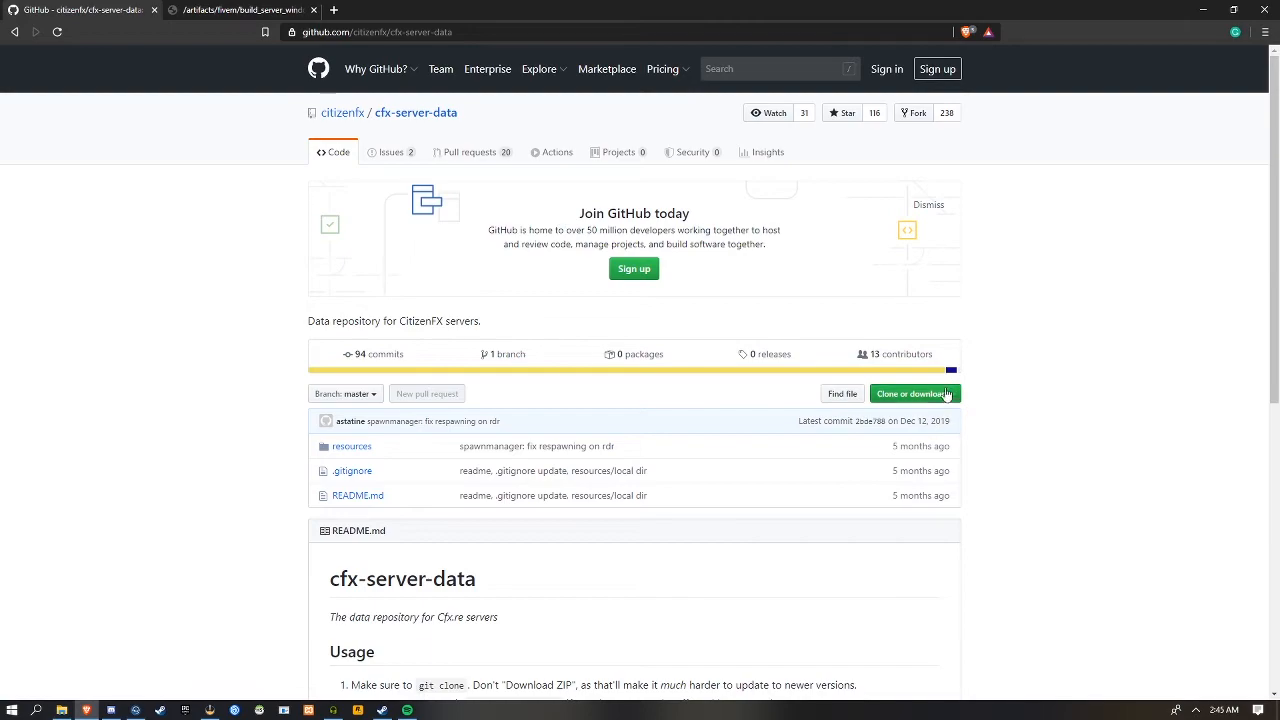
pyautogui.click(918, 394)
pyautogui.click(901, 502)
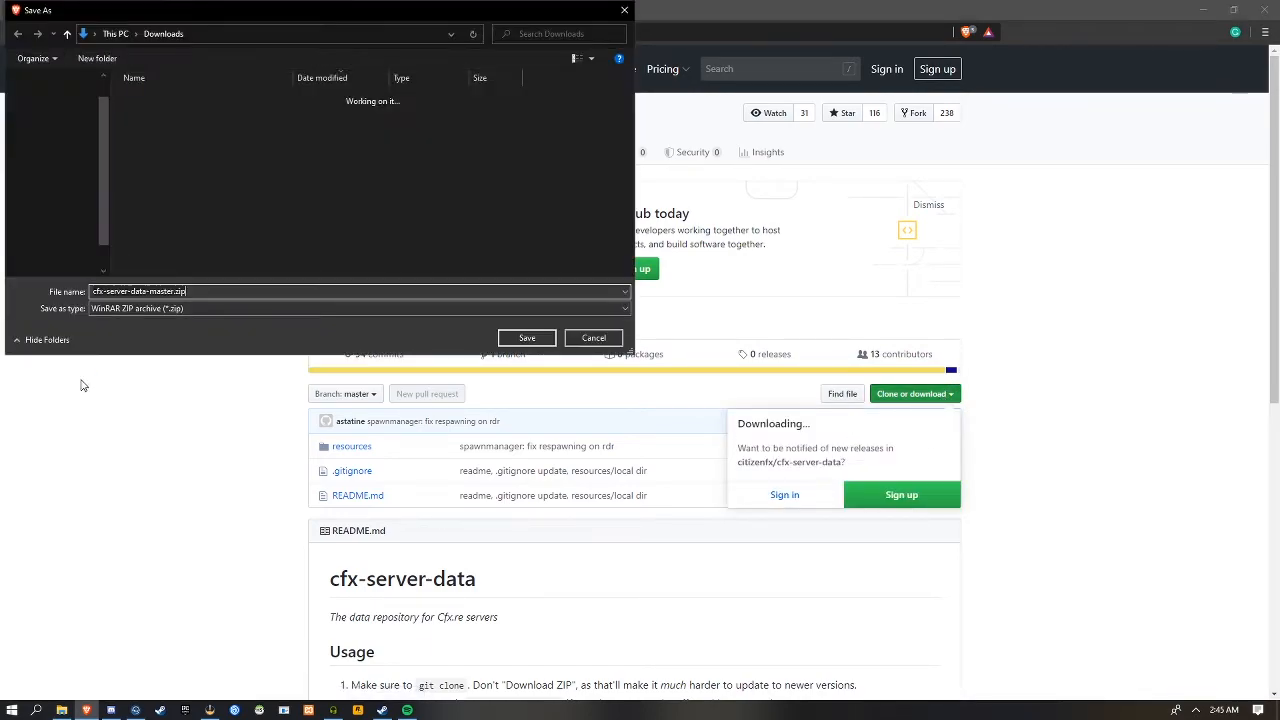
pyautogui.click(527, 338)
pyautogui.scroll(-2, 190, 325)
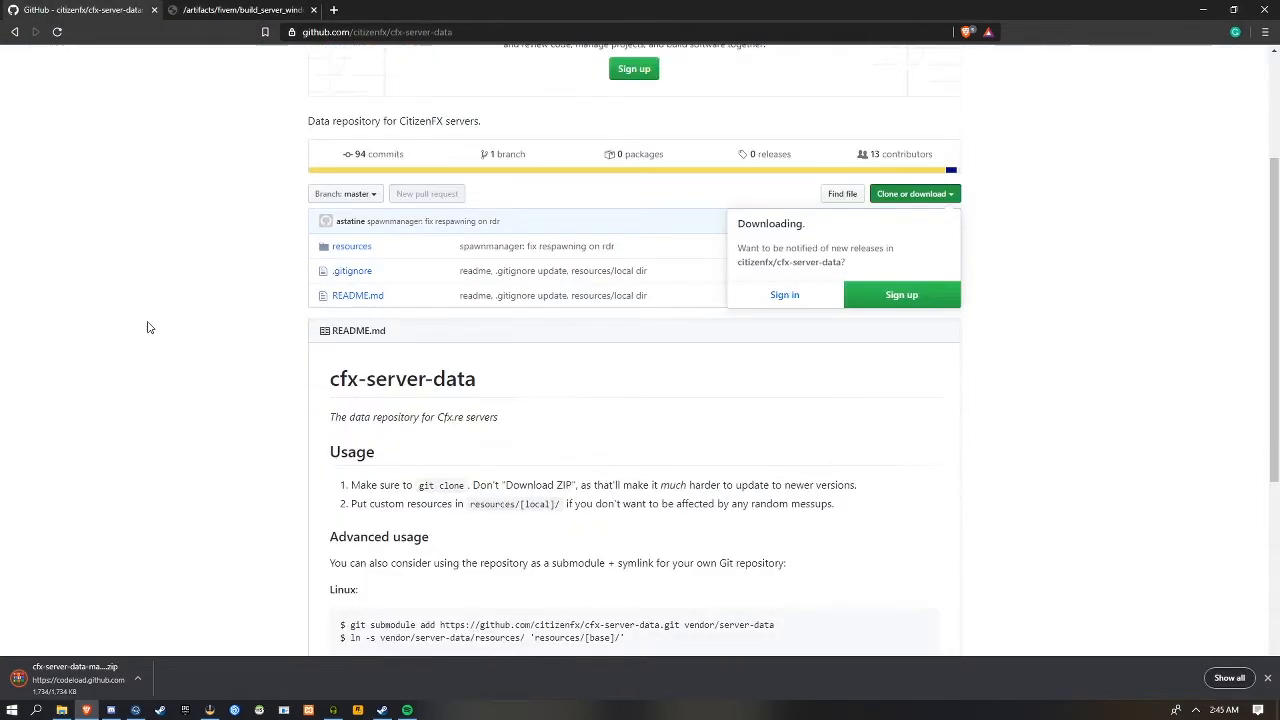
# Open the cfx-server-data-master folder in the downloaded archive and copy its resources folder into FXServer2
pyautogui.click(85, 678)
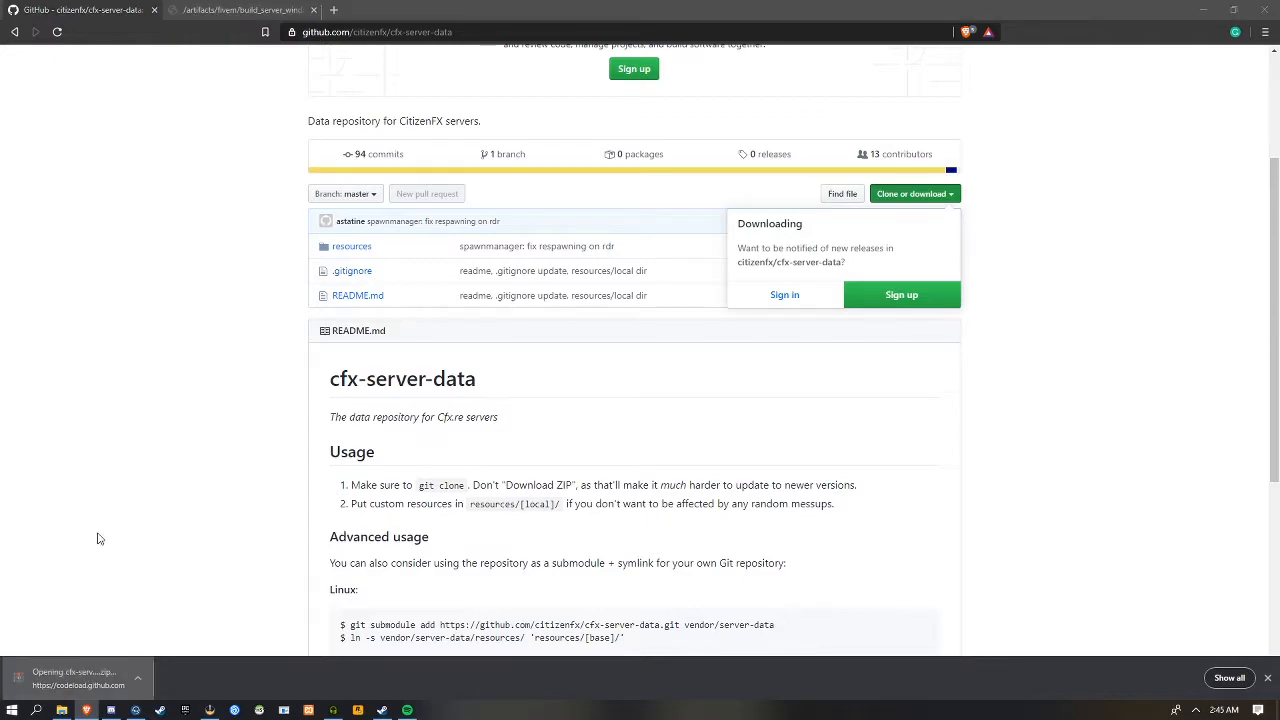
pyautogui.doubleClick(662, 226)
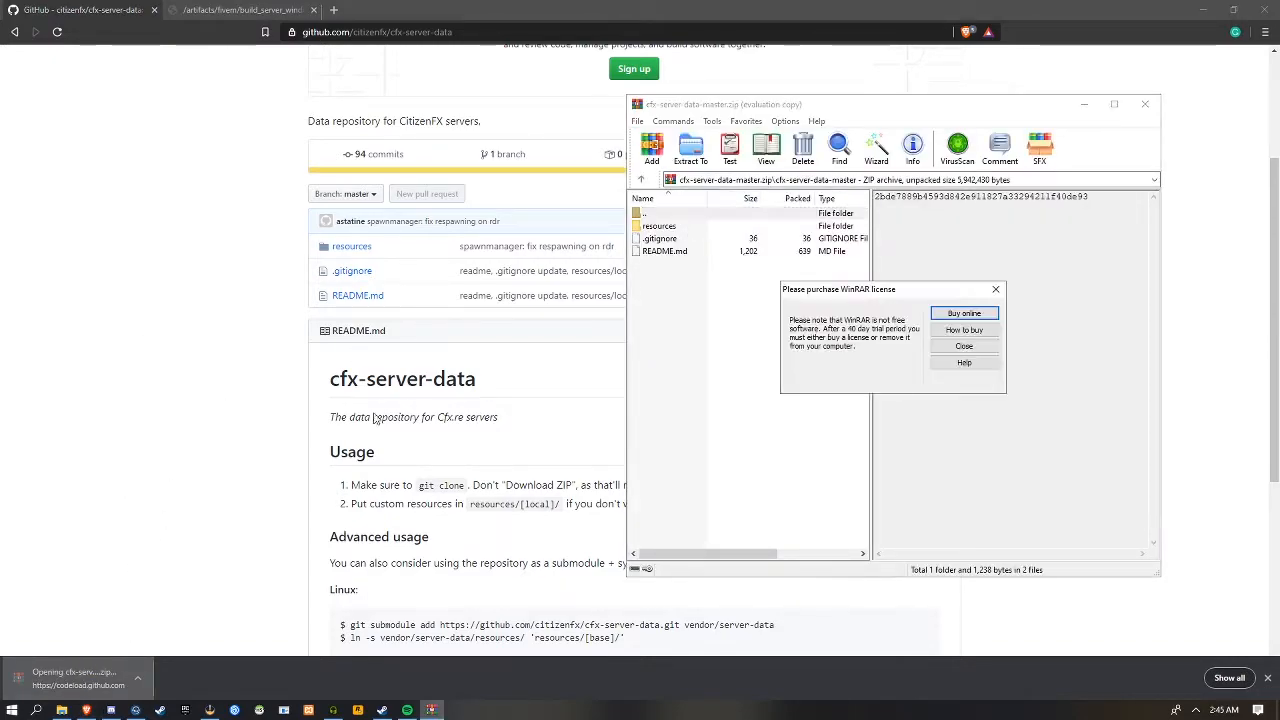
pyautogui.click(61, 710)
pyautogui.moveTo(424, 12); pyautogui.dragTo(355, 61)
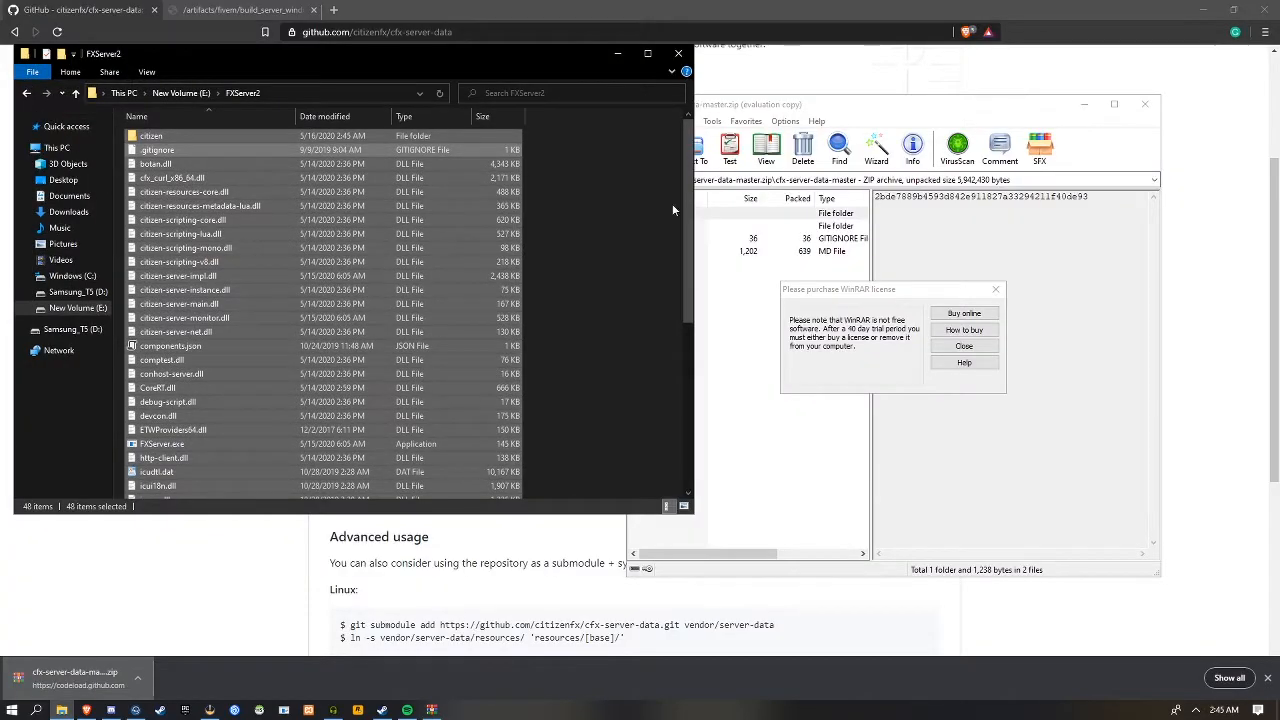
pyautogui.click(965, 346)
pyautogui.click(955, 298)
pyautogui.click(790, 180)
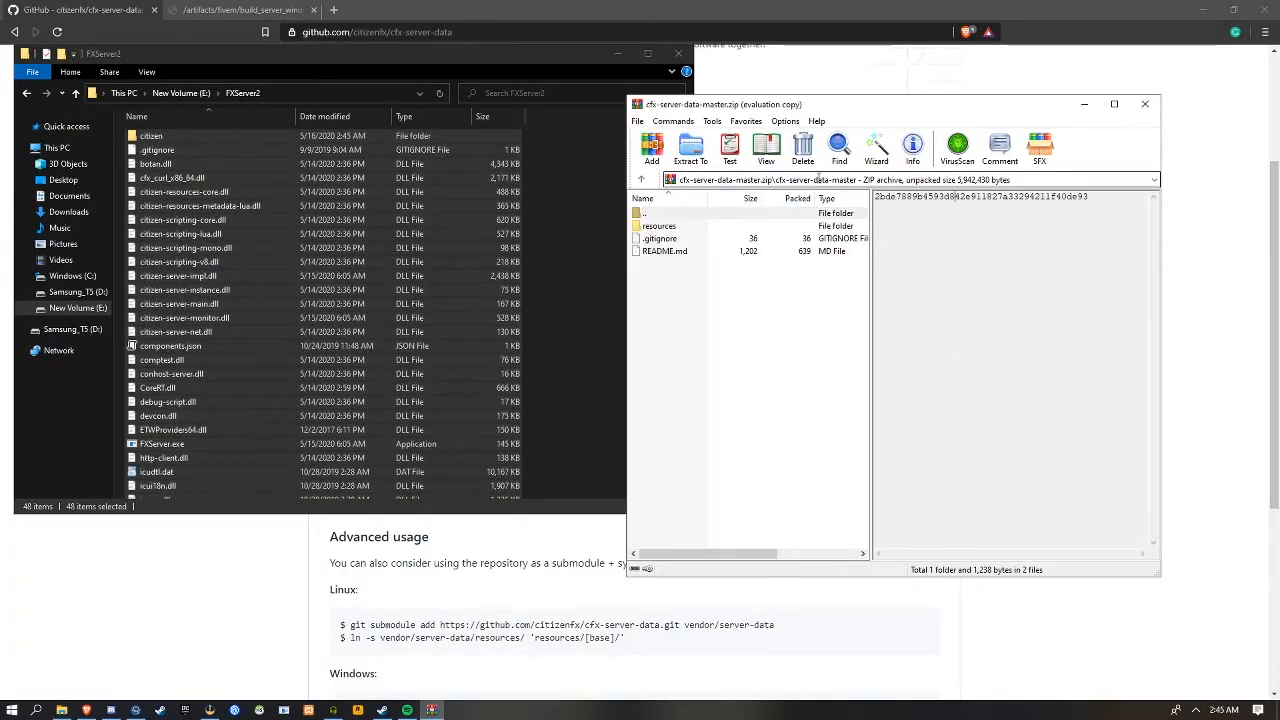
pyautogui.click(716, 372)
pyautogui.moveTo(772, 106); pyautogui.dragTo(876, 110)
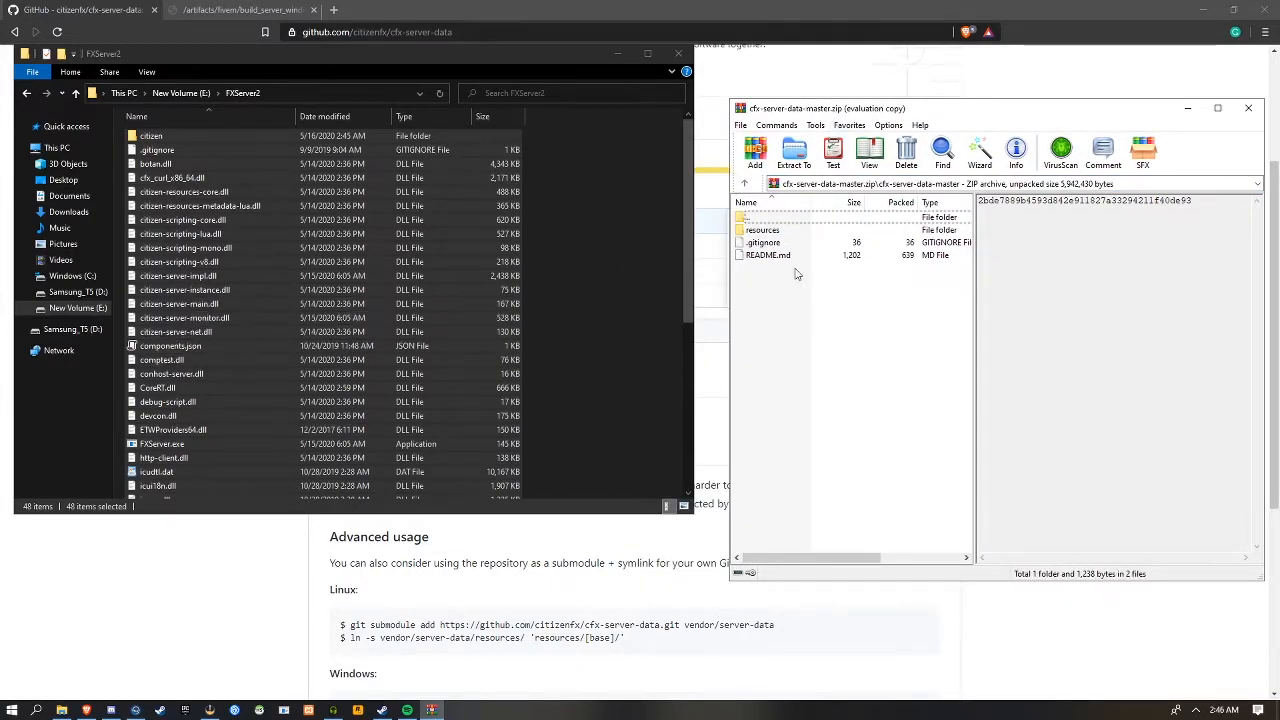
pyautogui.moveTo(762, 236); pyautogui.dragTo(634, 244)
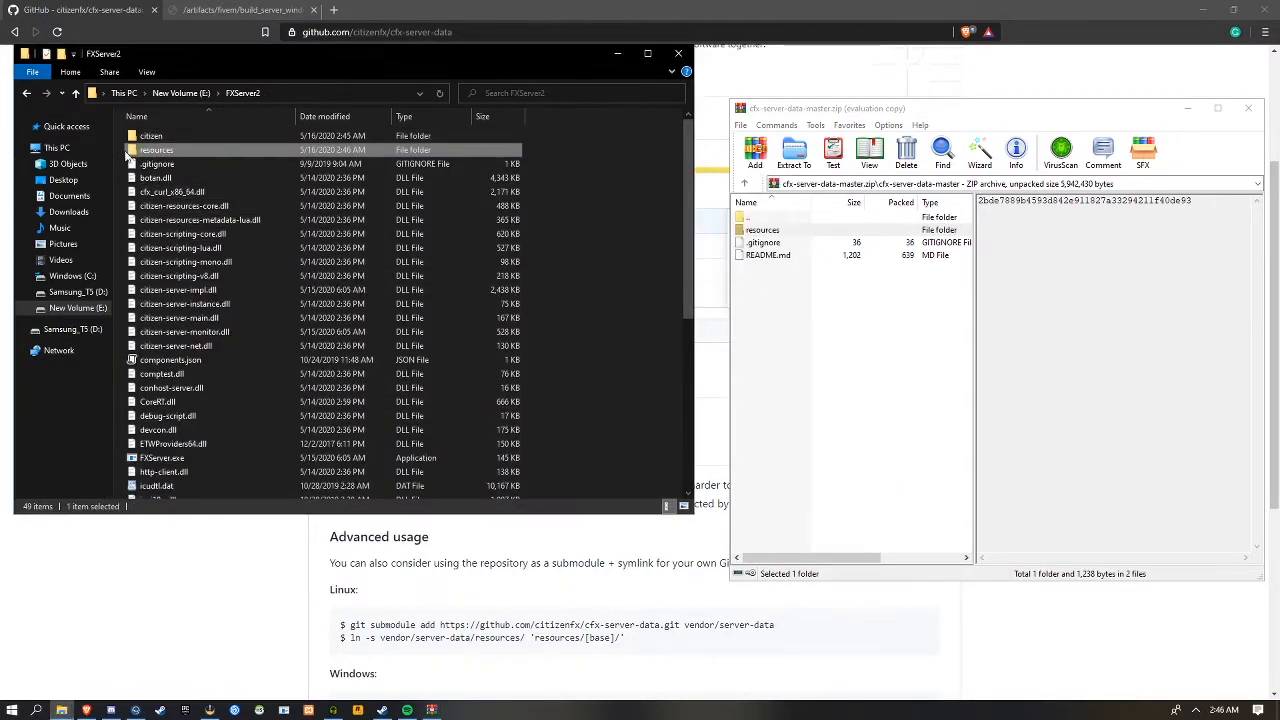
# Check the subfolders of the extracted resources folder and close the cfx-server-data-master archive
pyautogui.doubleClick(198, 151)
pyautogui.moveTo(211, 293); pyautogui.dragTo(188, 133)
pyautogui.click(272, 362)
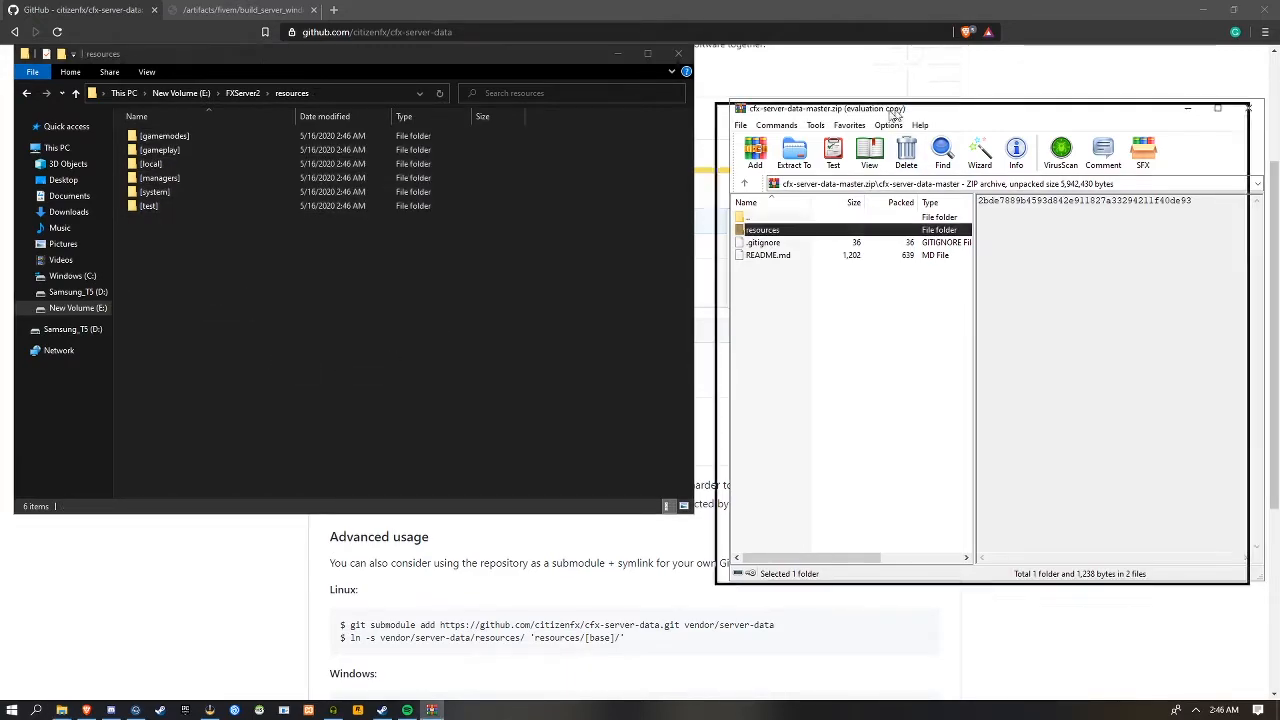
pyautogui.moveTo(907, 108); pyautogui.dragTo(416, 126)
pyautogui.click(757, 126)
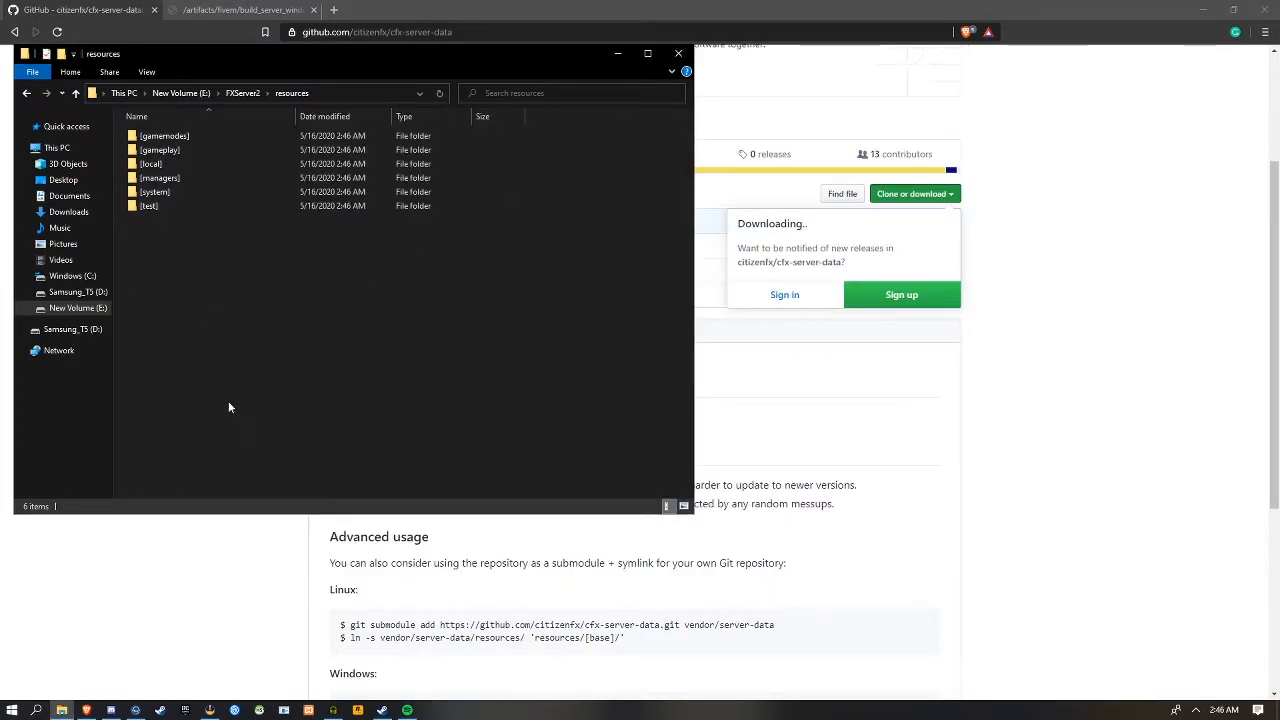
# Return to the server setup guide and look over the example server.cfg, down to its license key line
pyautogui.click(177, 604)
pyautogui.click(15, 32)
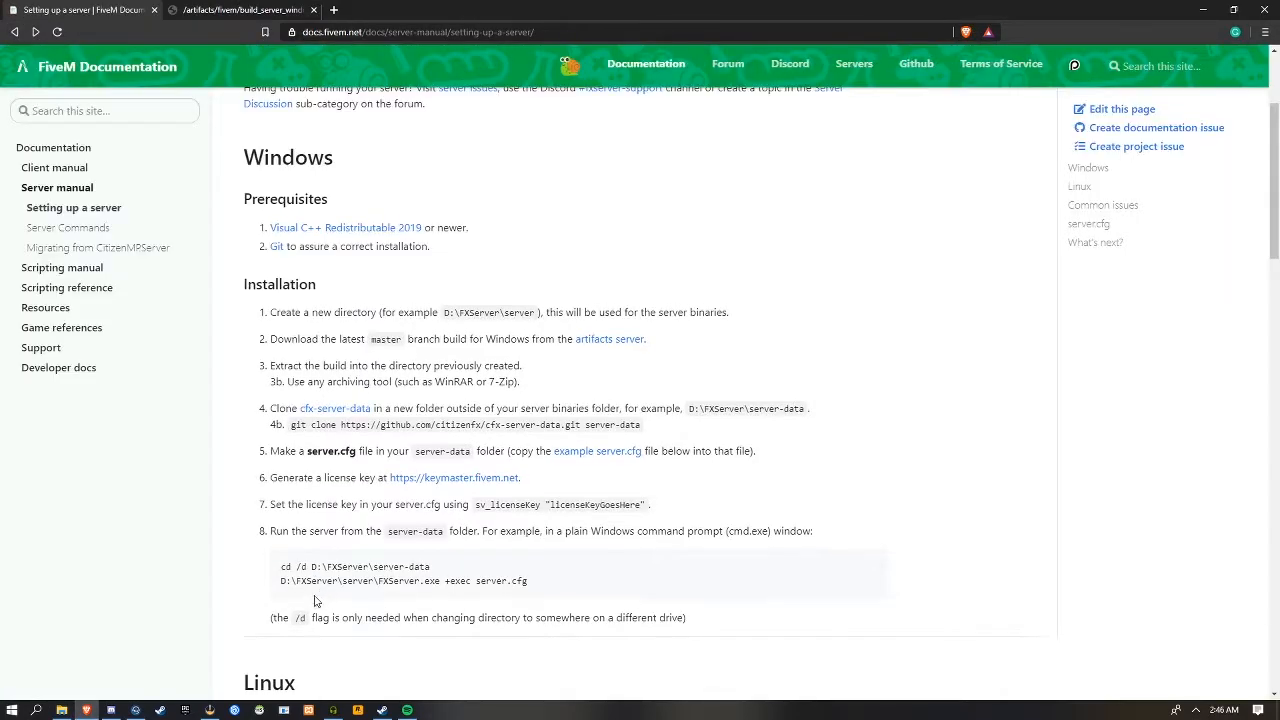
pyautogui.scroll(-3, 255, 478)
pyautogui.scroll(-15, 272, 460)
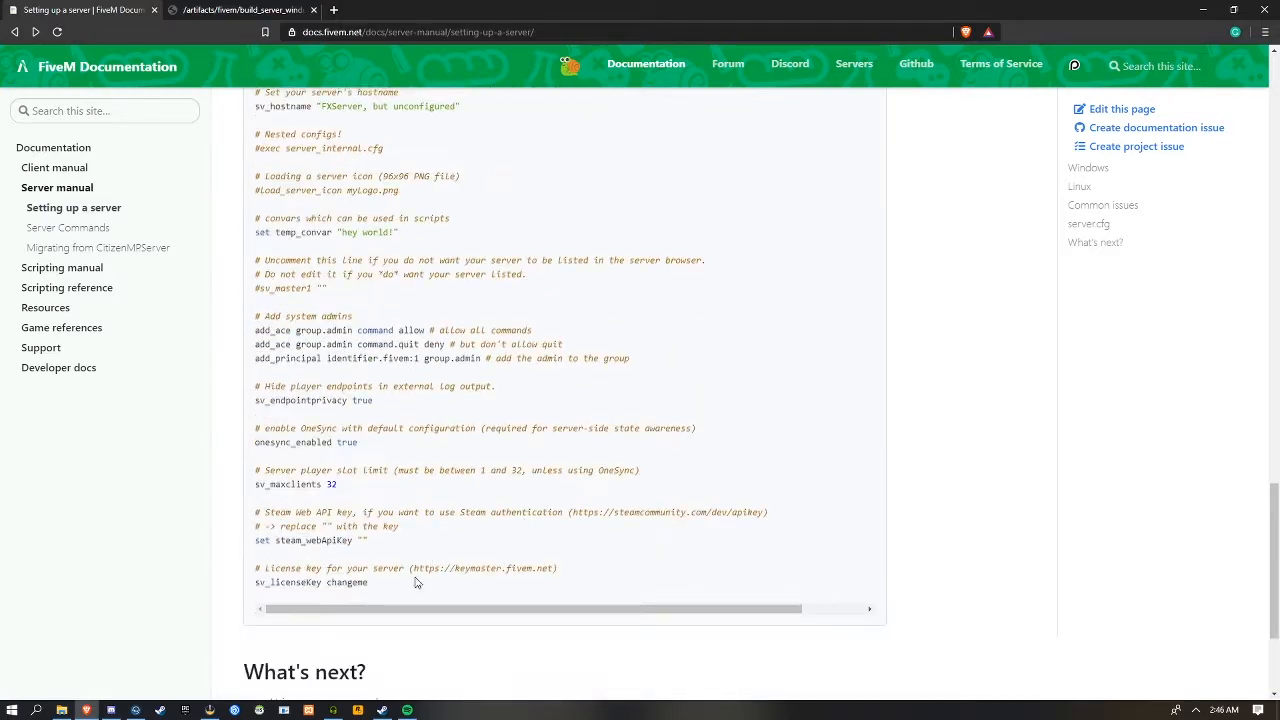
# Create a new text document in the FXServer2 folder, keeping its default name
pyautogui.click(61, 710)
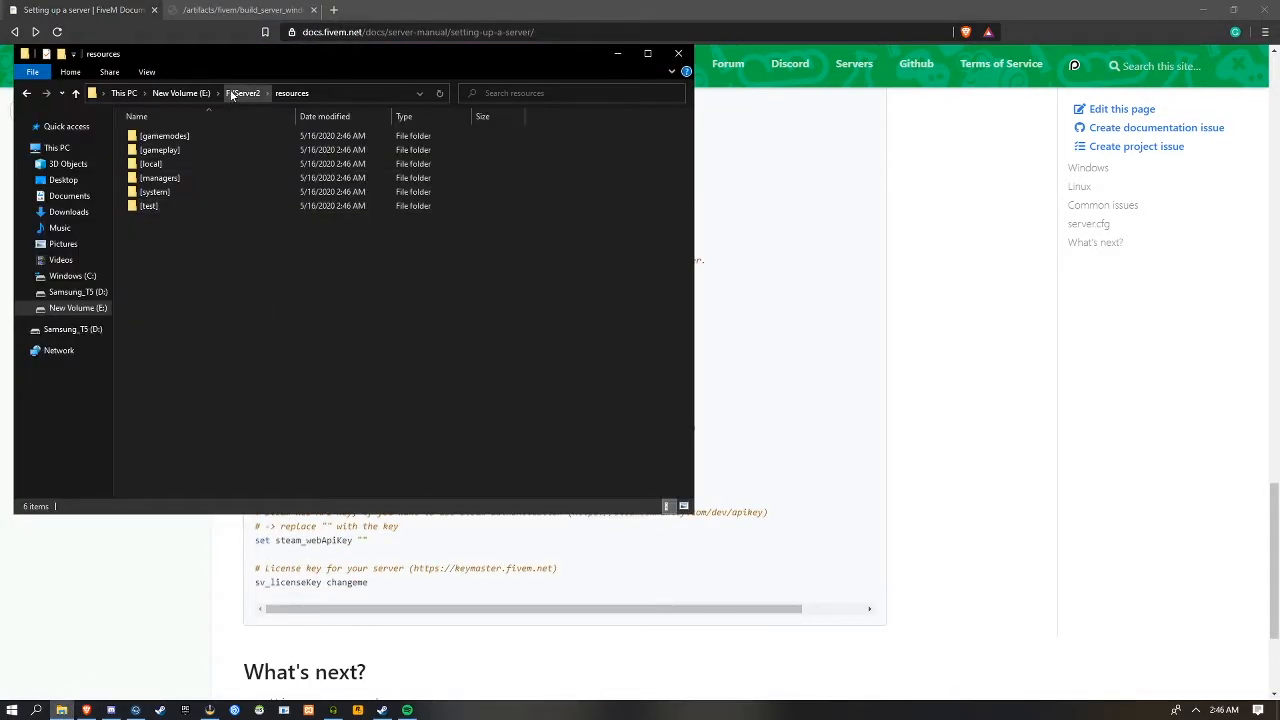
pyautogui.click(242, 93)
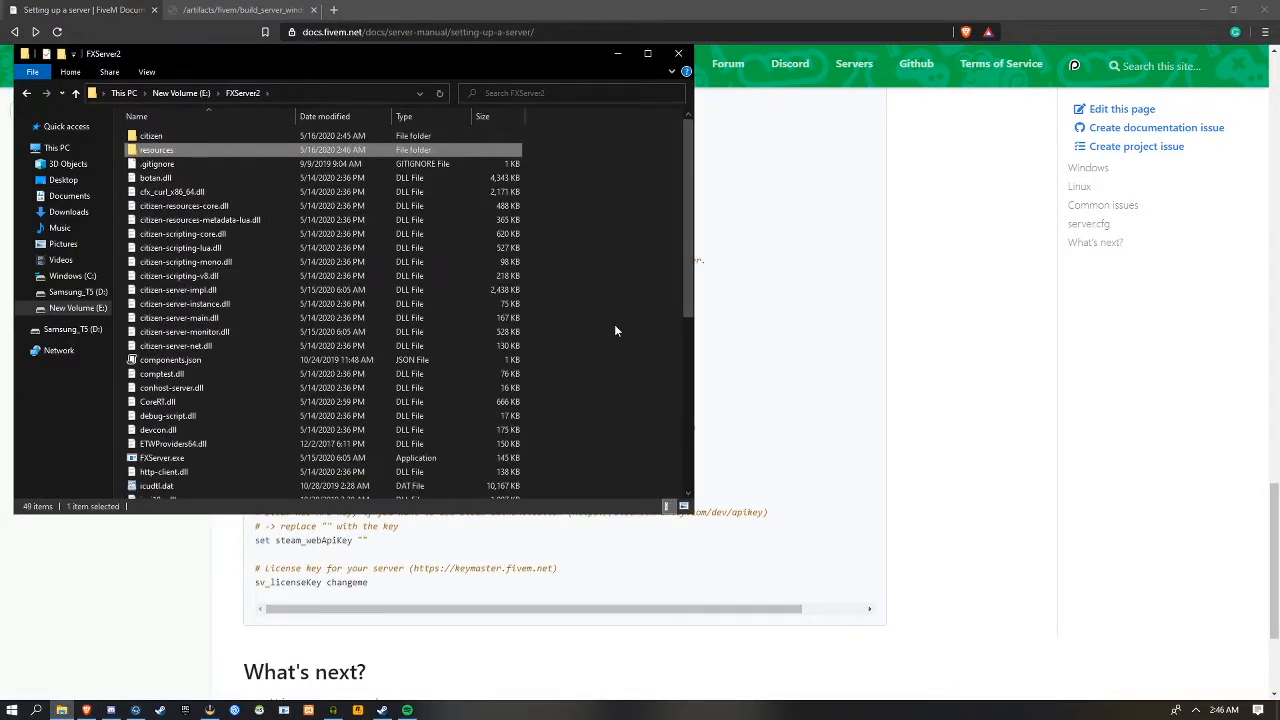
pyautogui.rightClick(614, 326)
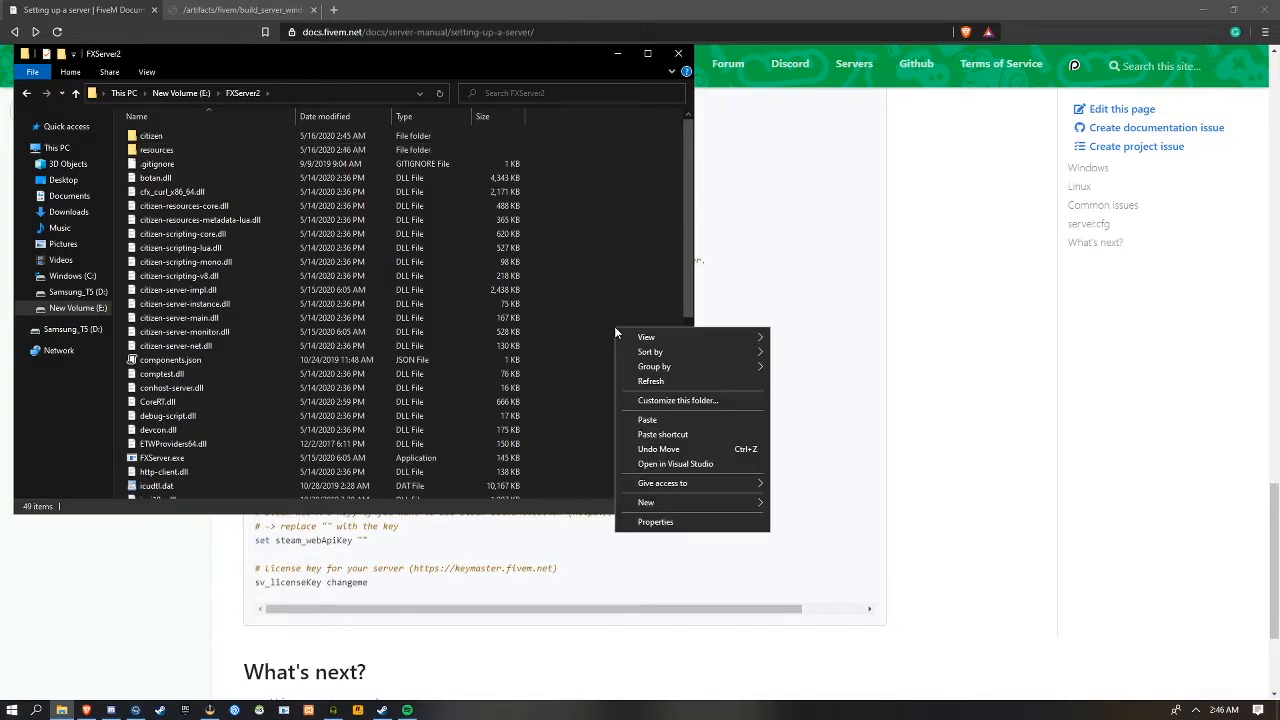
pyautogui.moveTo(713, 504)
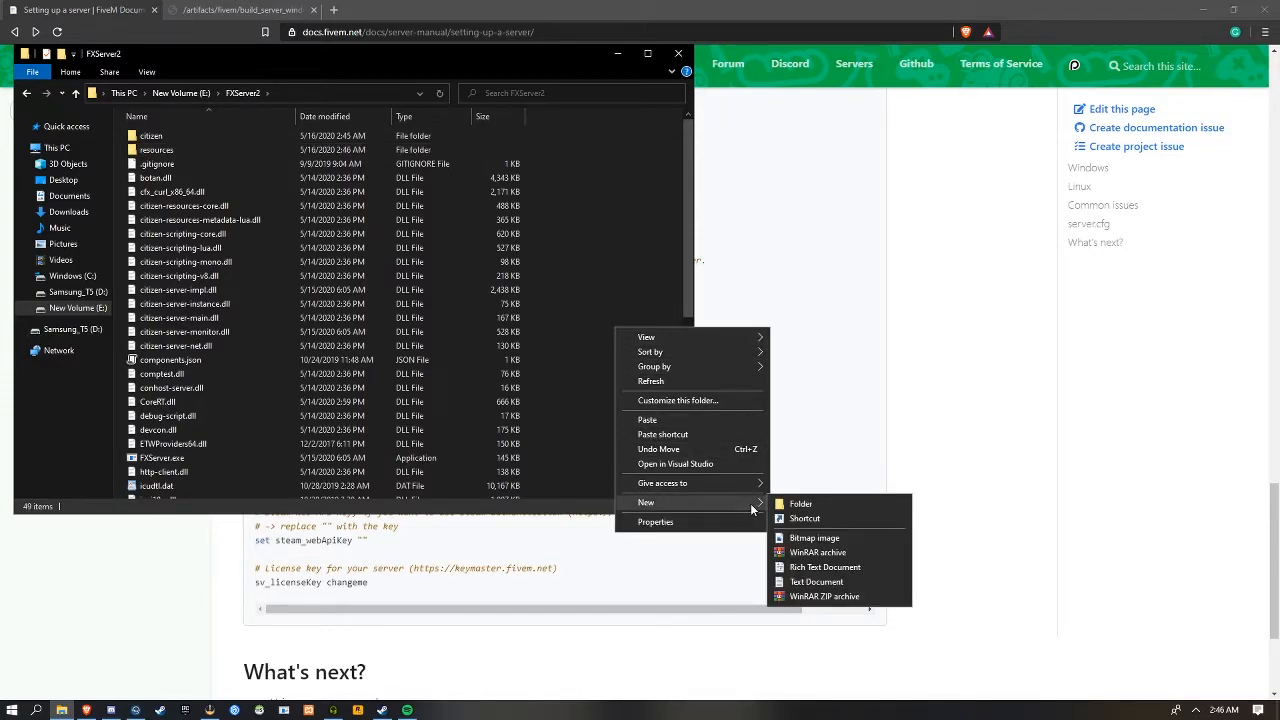
pyautogui.click(816, 582)
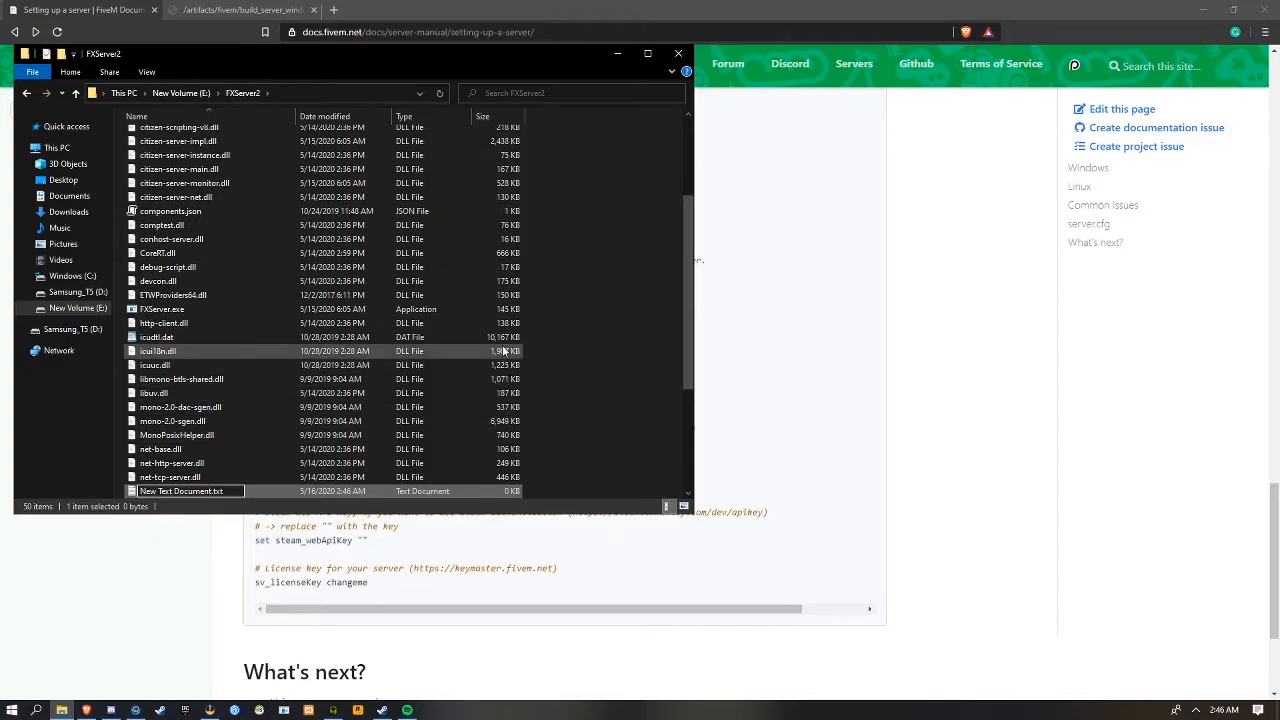
pyautogui.click(636, 410)
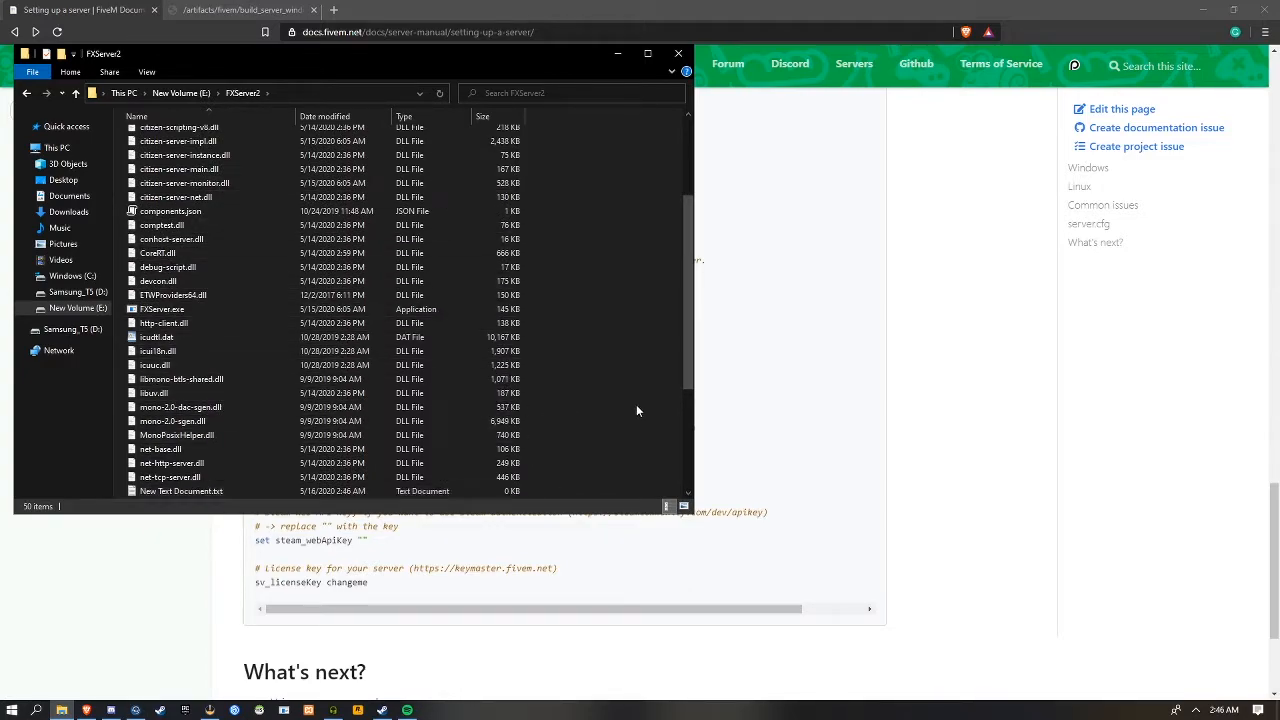
# Check the FXServer2 folder's view options for file name extensions, keeping the Details layout
pyautogui.click(141, 74)
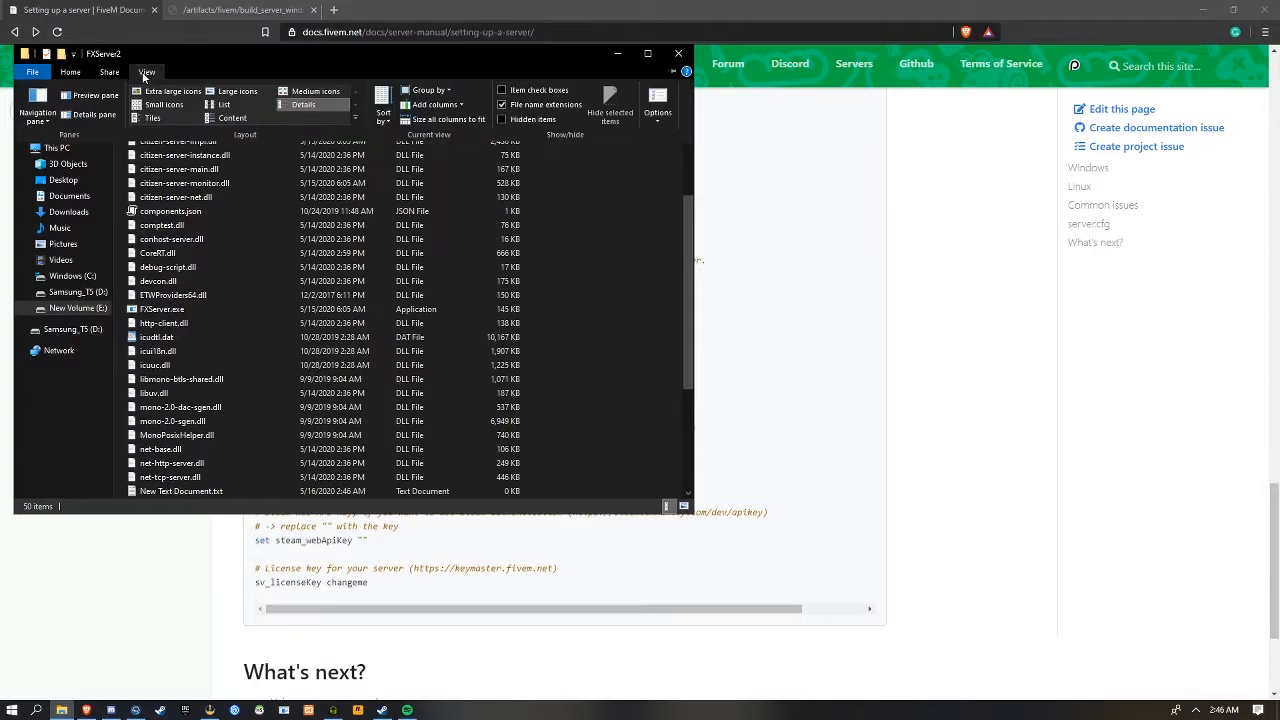
pyautogui.click(336, 107)
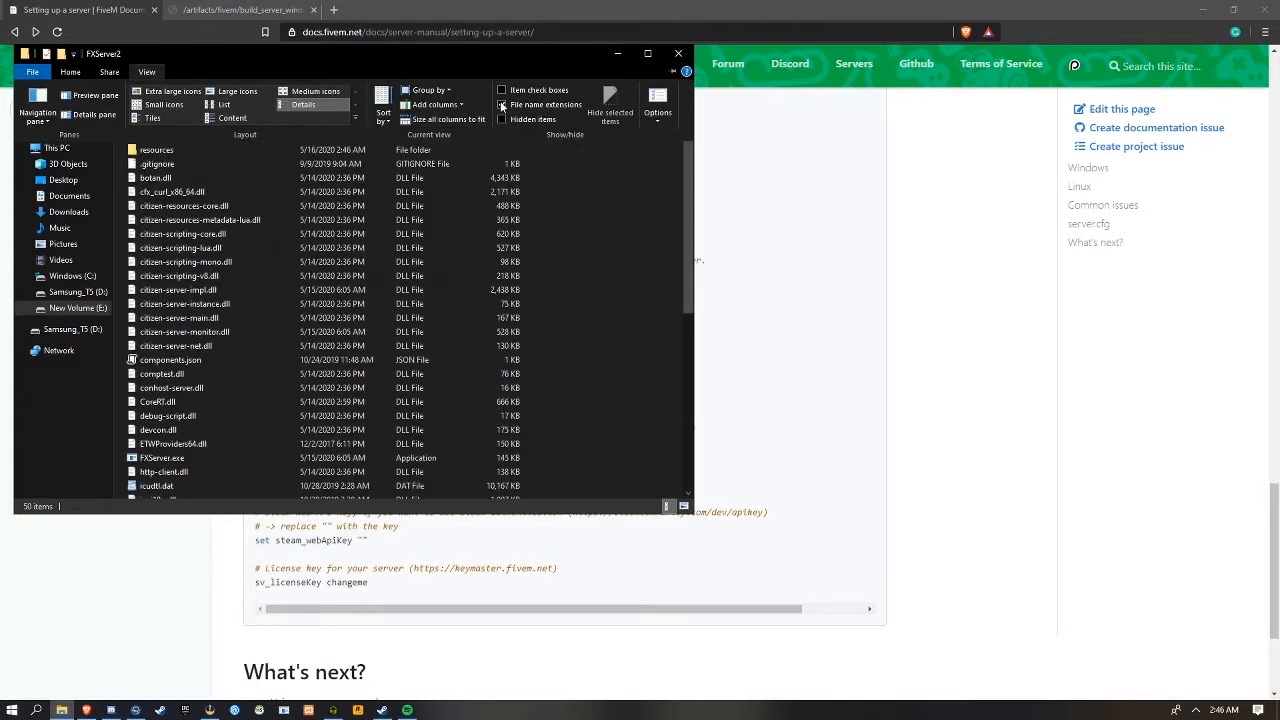
pyautogui.click(626, 337)
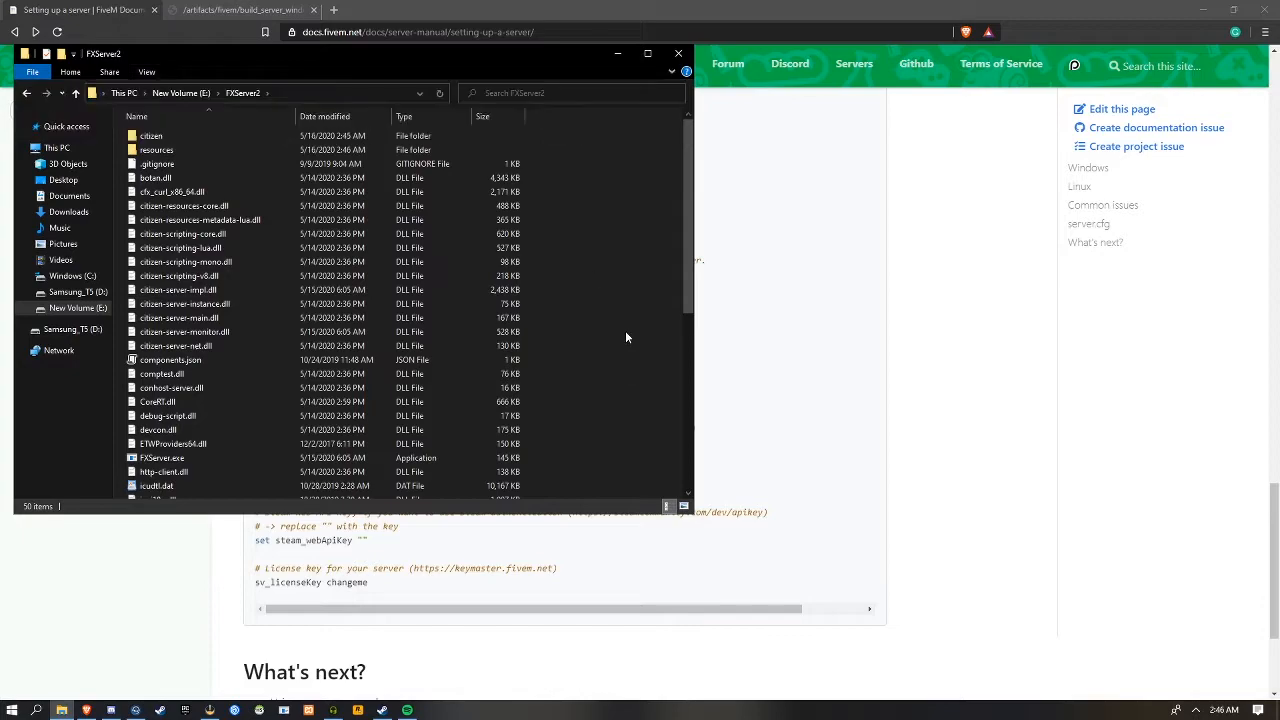
# Rename the new text document in FXServer2 as server.cfg and accept the change of file extension
pyautogui.scroll(-8, 187, 365)
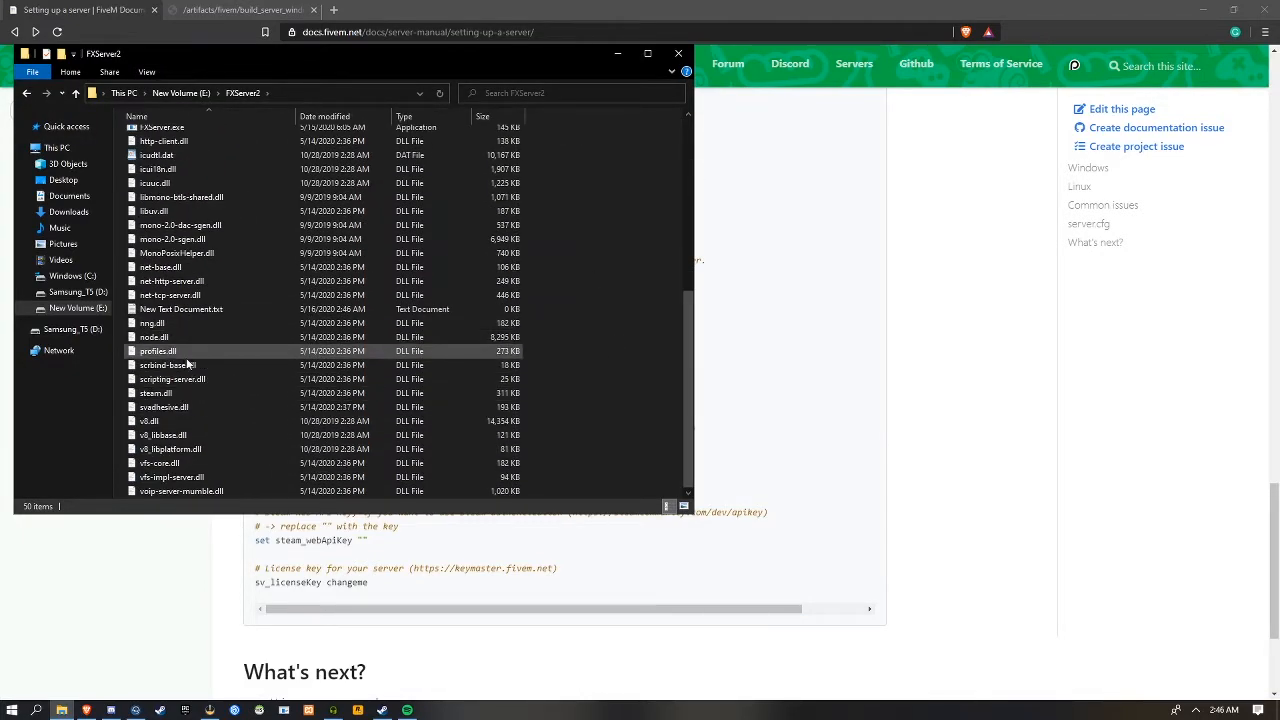
pyautogui.click(337, 309)
pyautogui.press('F2')
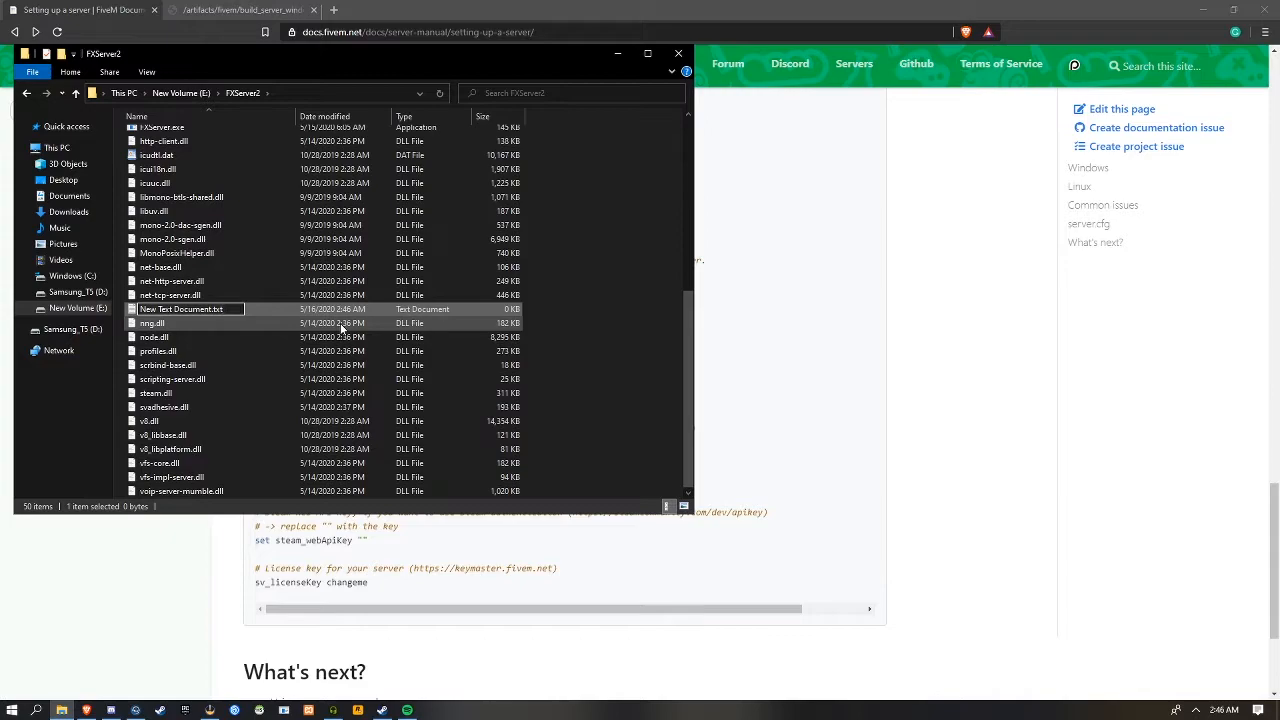
pyautogui.write('server.cfg')
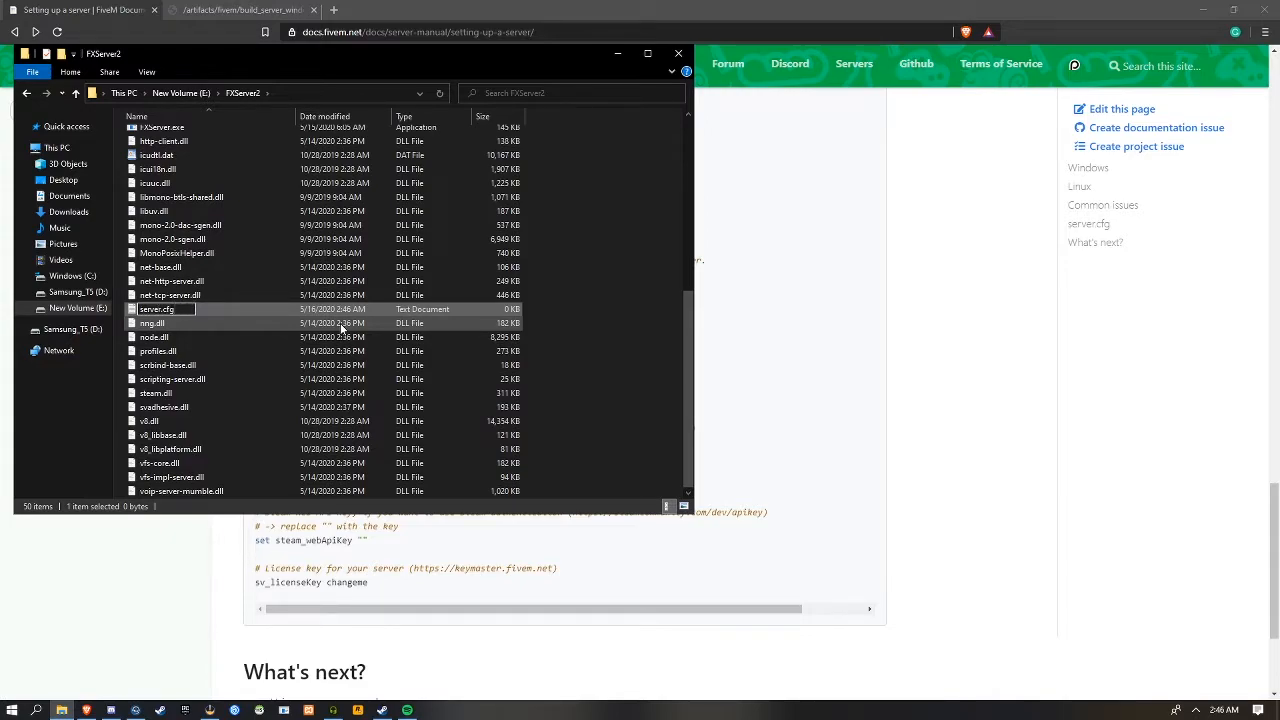
pyautogui.press('Return')
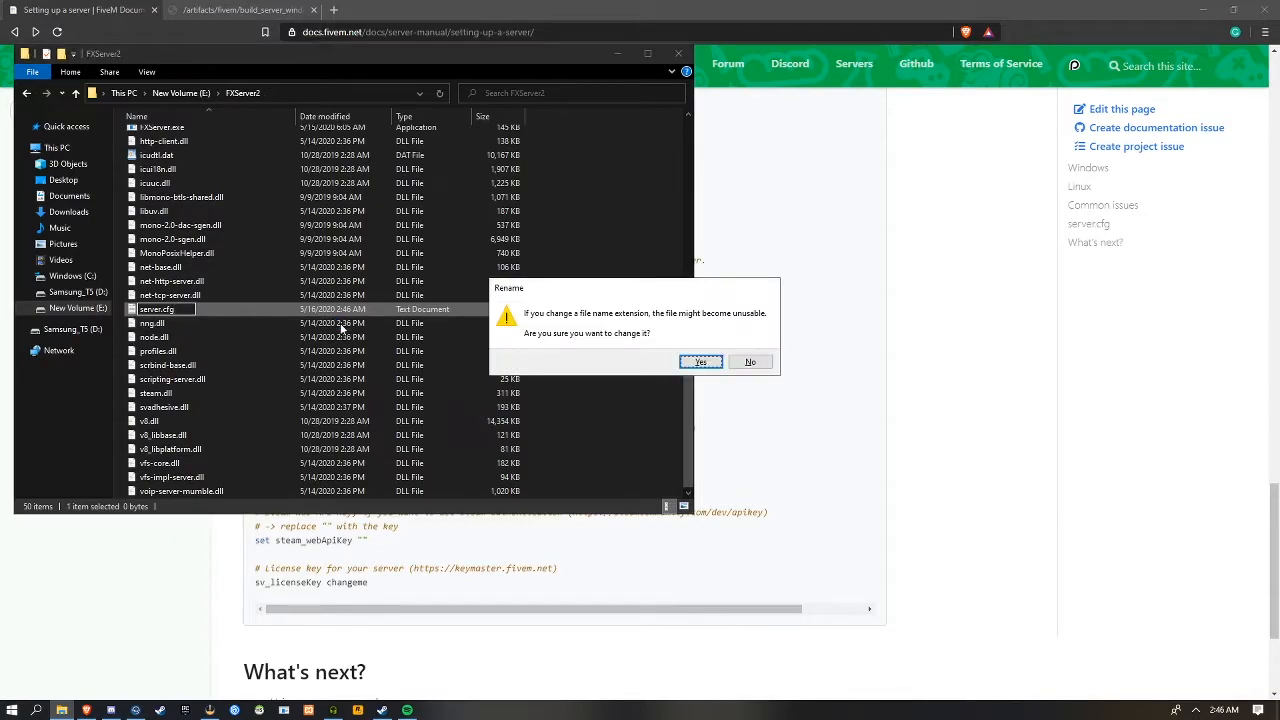
pyautogui.press('Return')
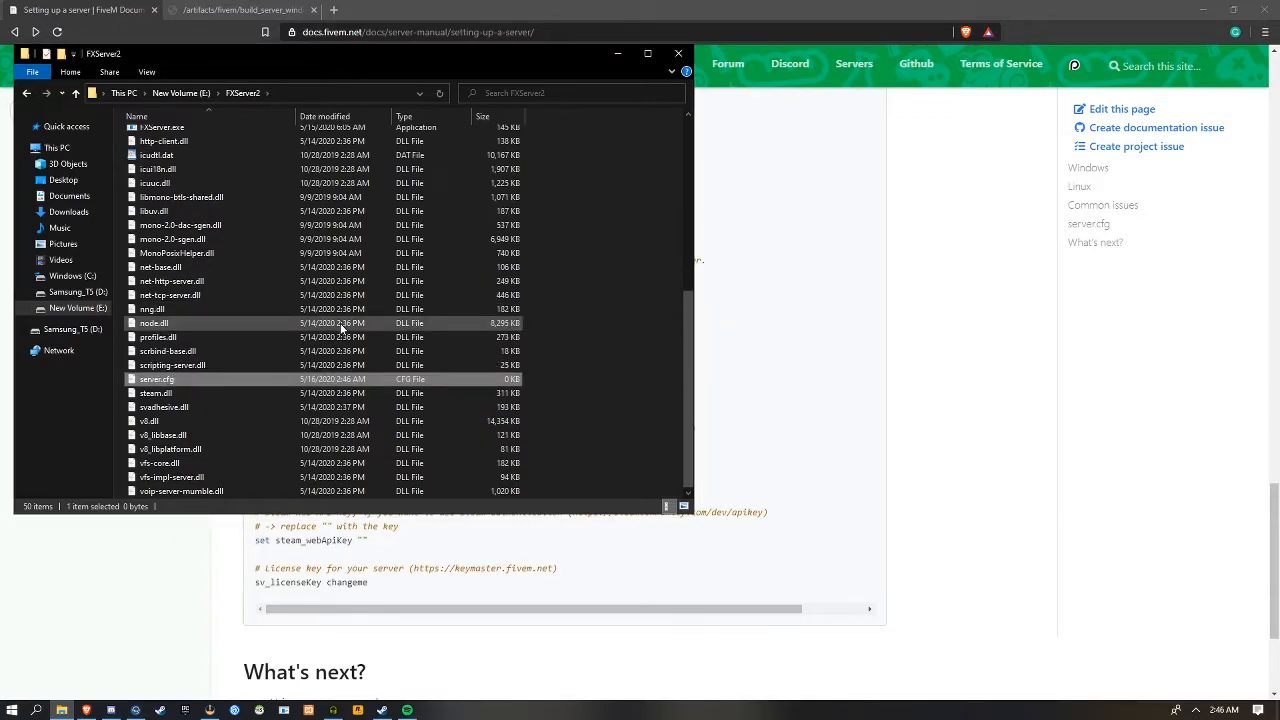
pyautogui.press('F2')
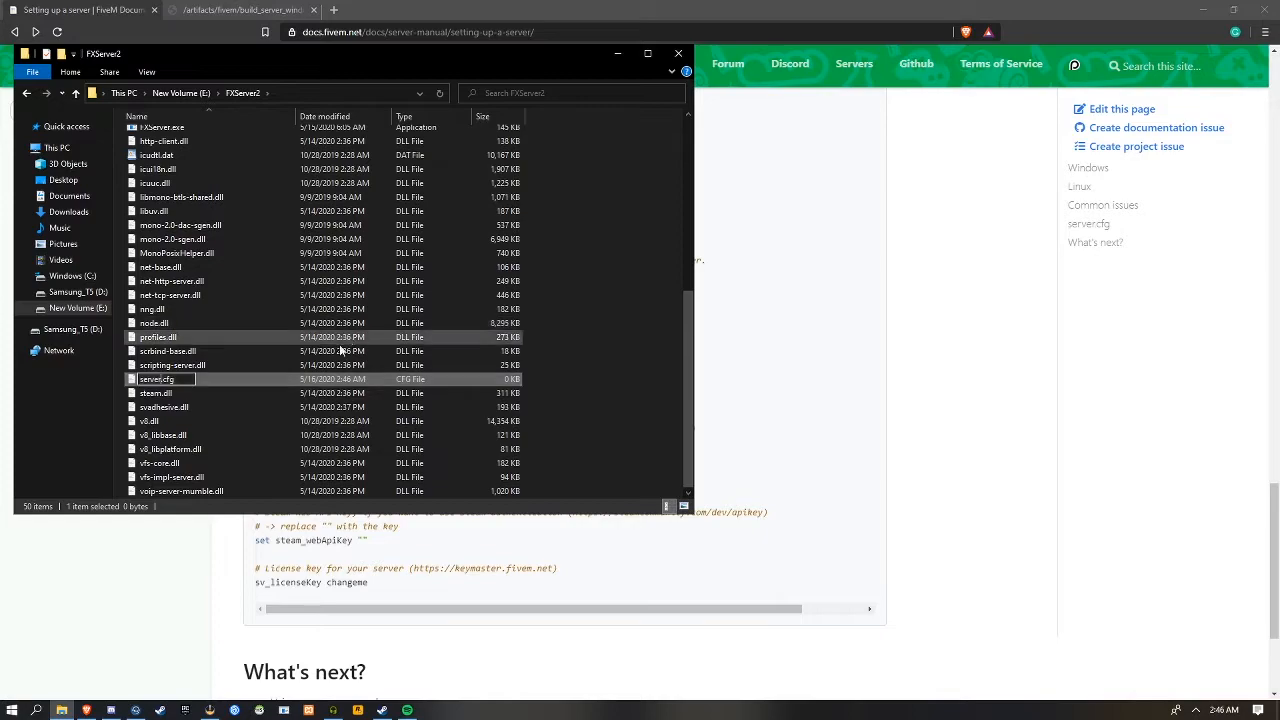
pyautogui.press('Right')
pyautogui.press('Right')
pyautogui.press('Right')
pyautogui.press('Right')
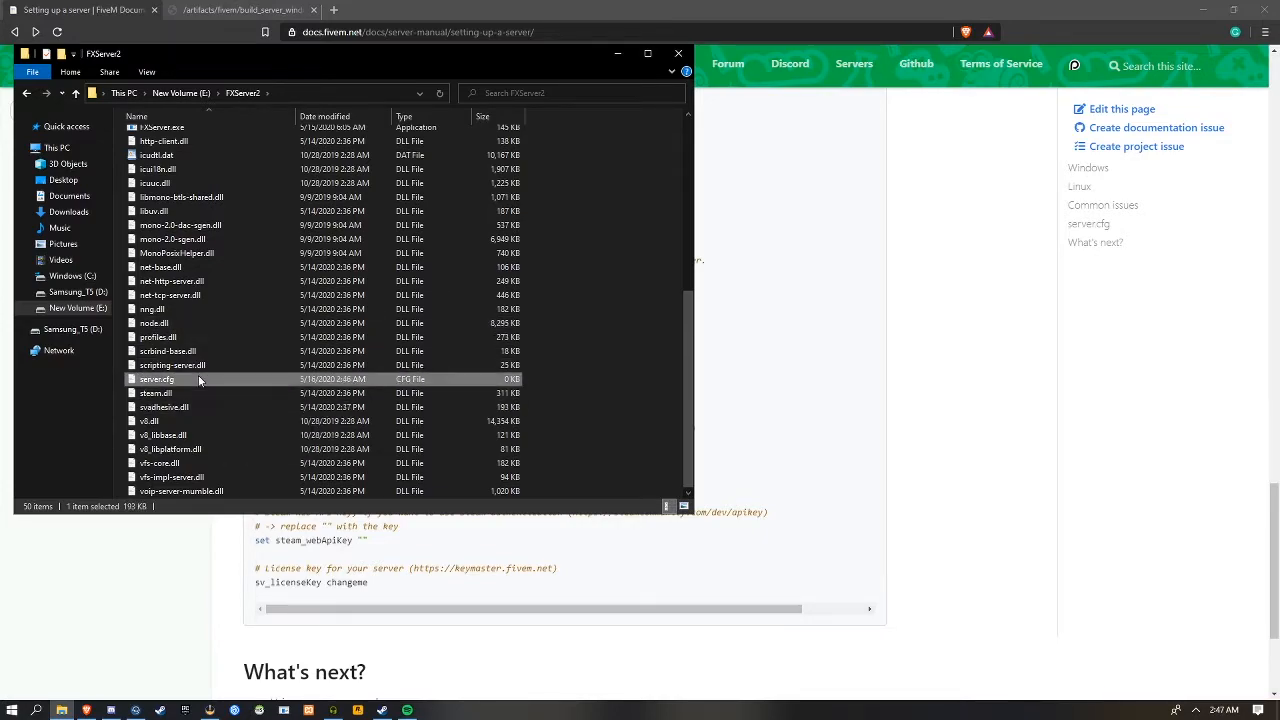
pyautogui.click(250, 421)
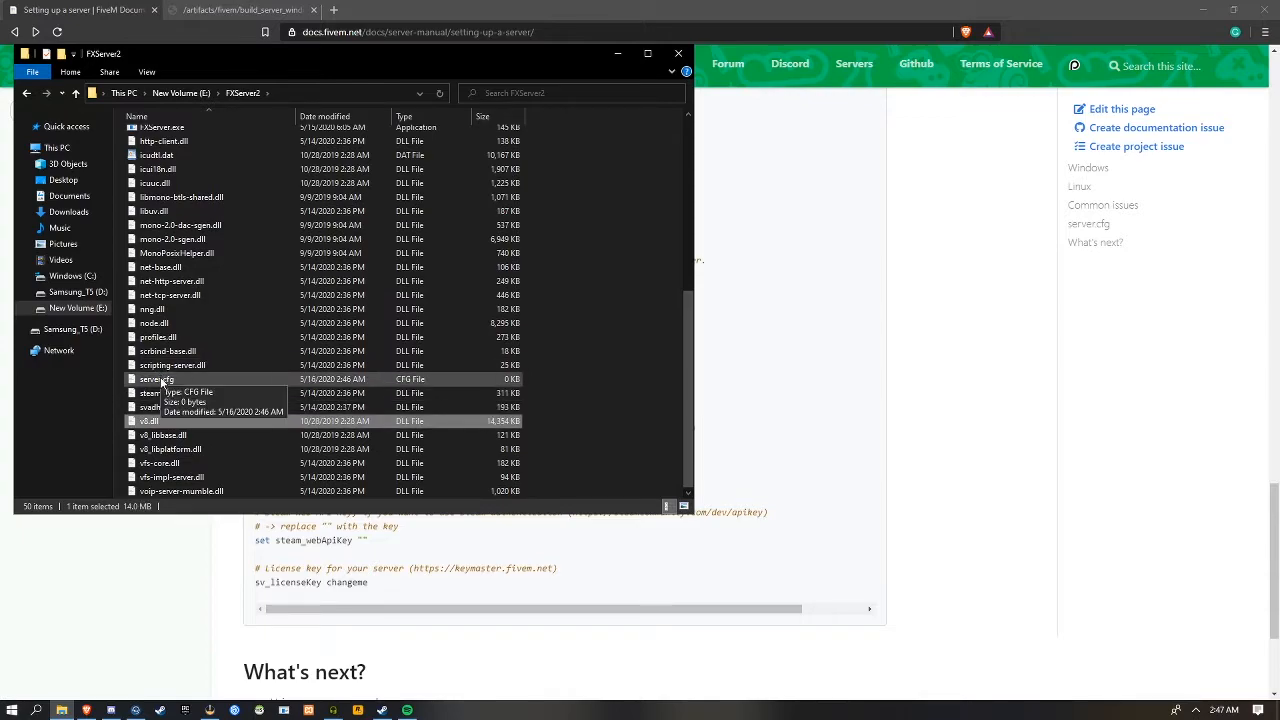
# Open server.cfg in Visual Studio Code and fill it with the full example server.cfg copied from the setup guide
pyautogui.doubleClick(161, 380)
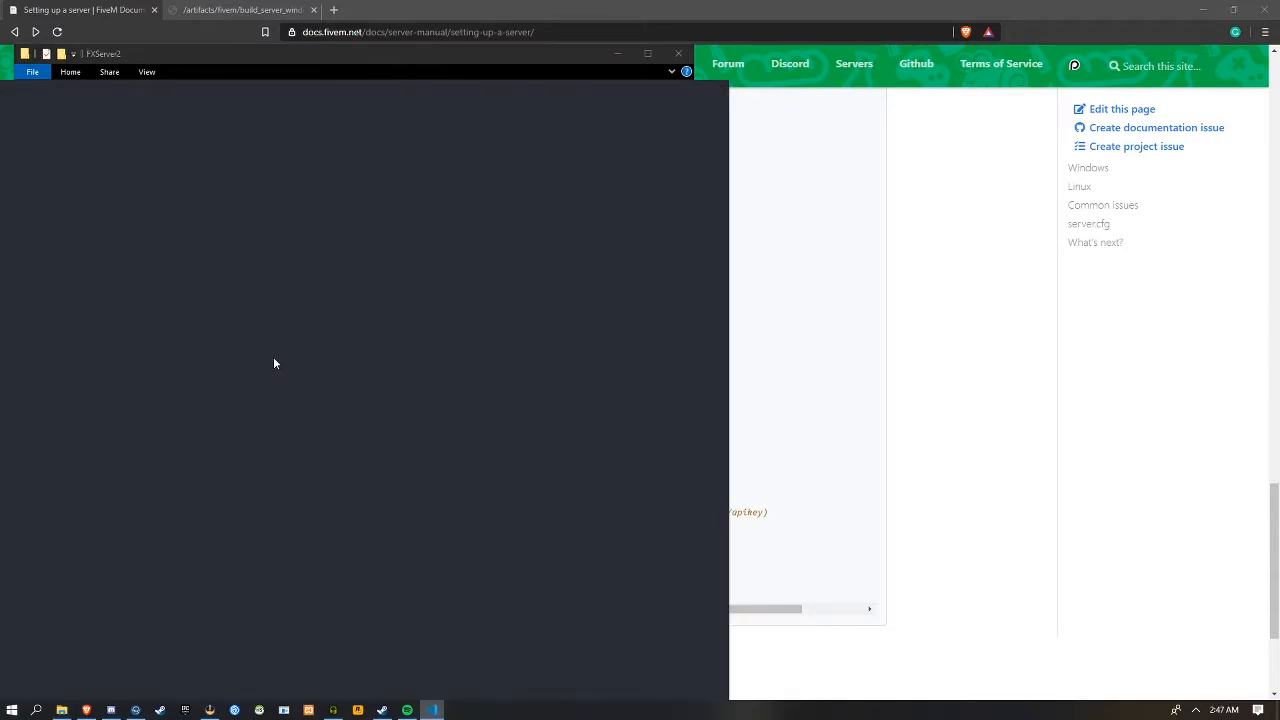
pyautogui.moveTo(457, 97); pyautogui.dragTo(857, 37)
pyautogui.click(155, 583)
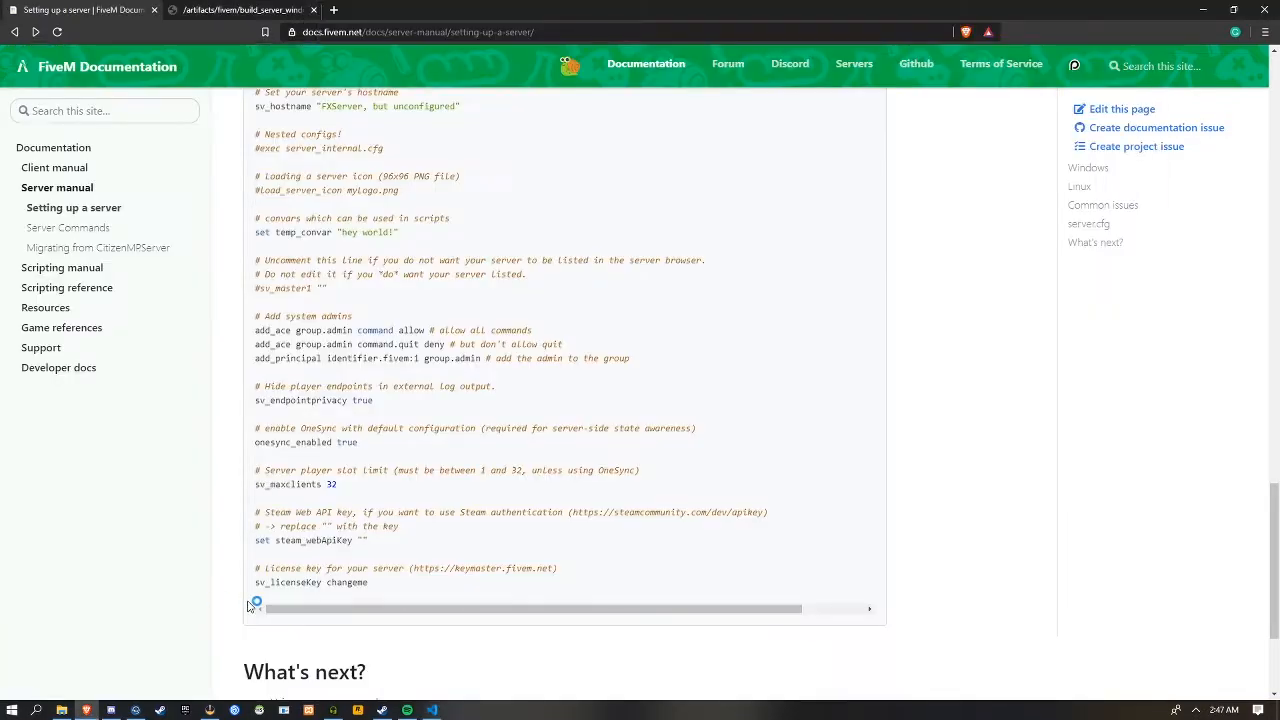
pyautogui.moveTo(384, 592); pyautogui.dragTo(254, 294)
pyautogui.hotkey('ctrl', 'c')
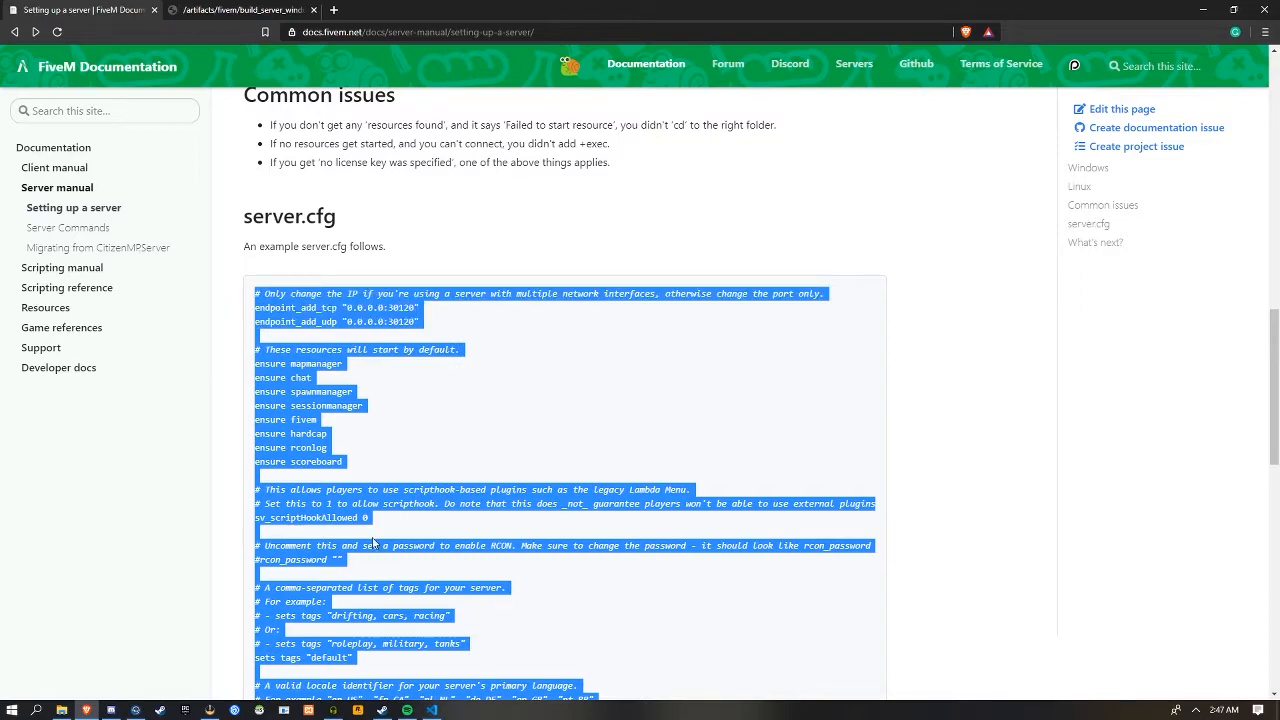
pyautogui.click(431, 710)
pyautogui.hotkey('ctrl', 'v')
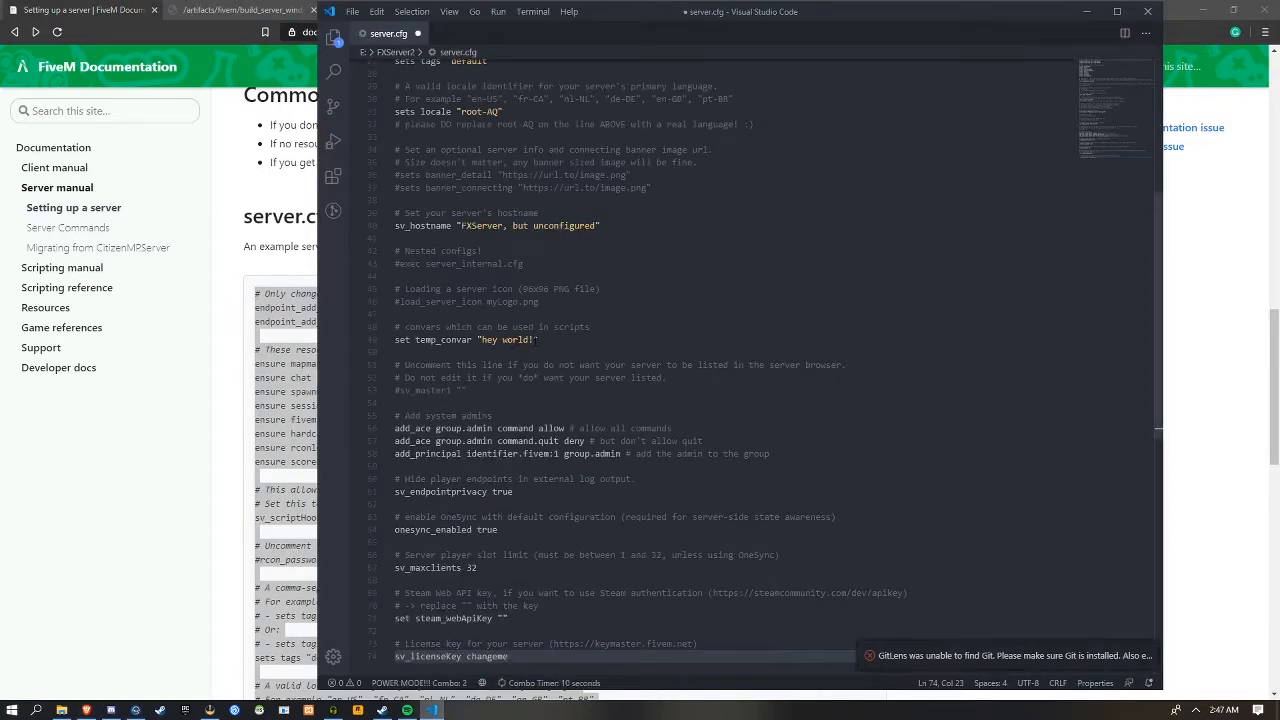
pyautogui.scroll(-2, 588, 343)
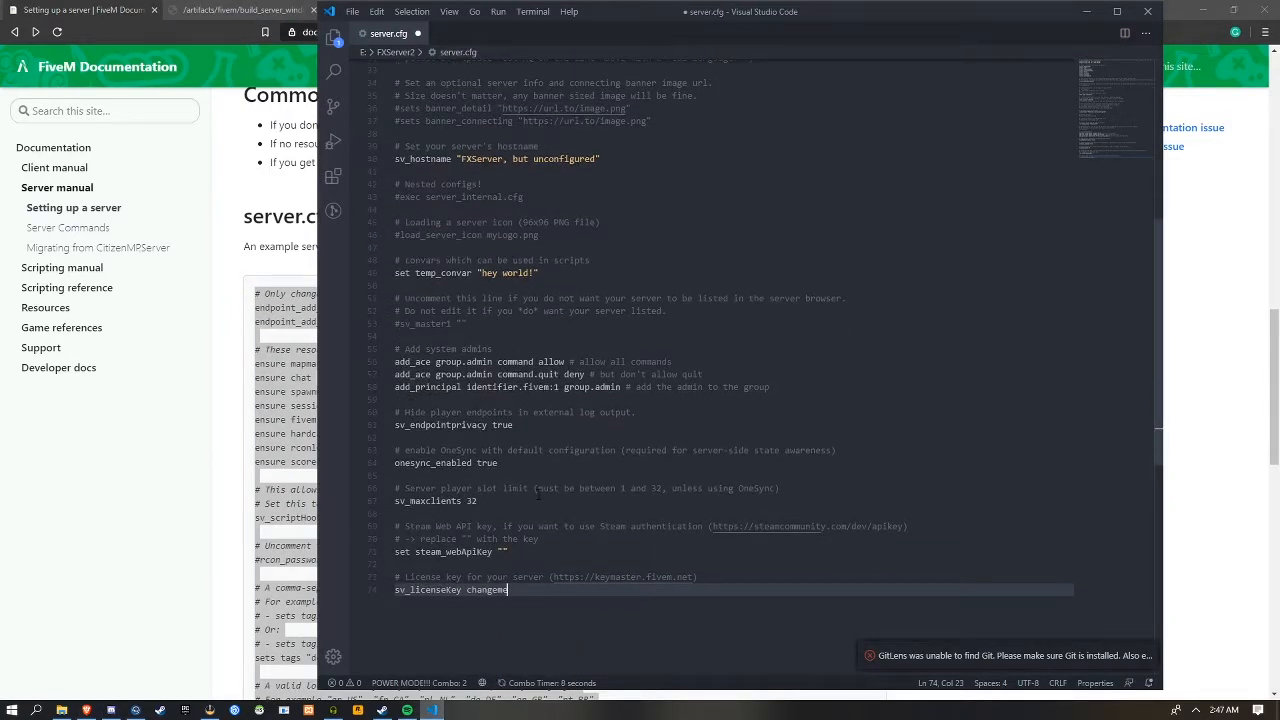
# Return to the setup guide in the browser and look up keymaster in a new tab
pyautogui.click(180, 547)
pyautogui.scroll(-3, 403, 449)
pyautogui.scroll(-10, 365, 395)
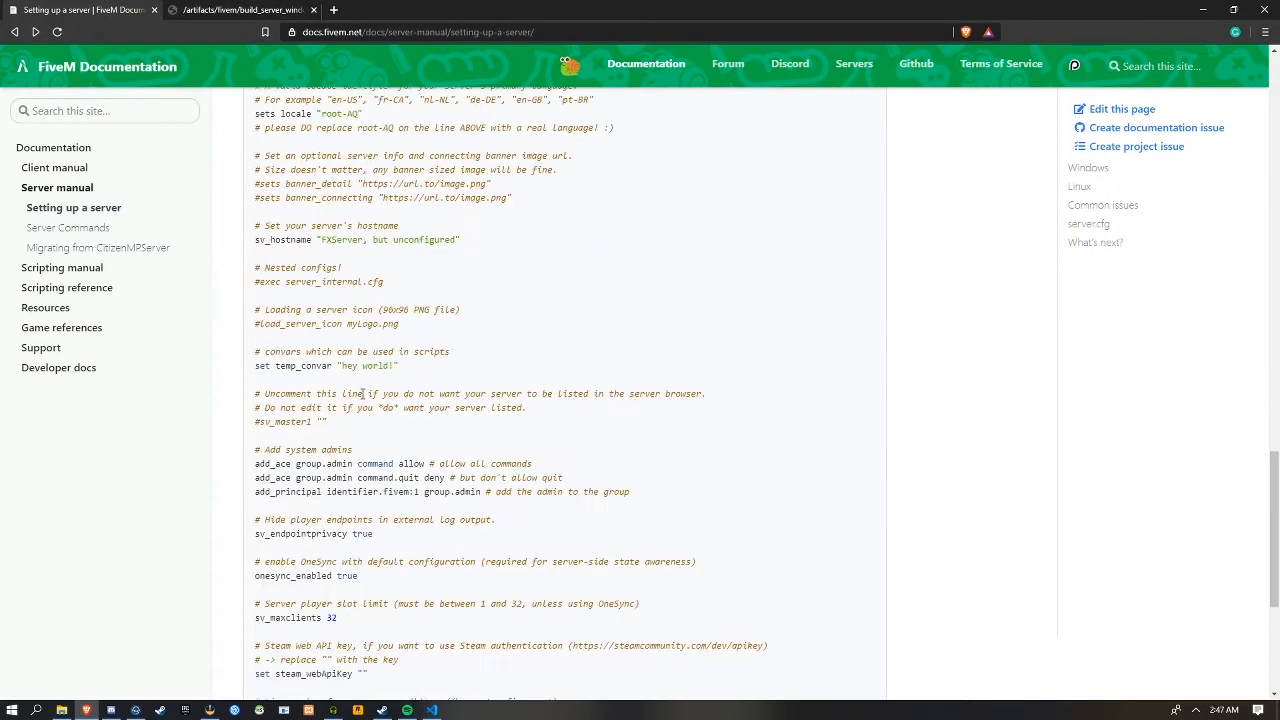
pyautogui.scroll(15, 362, 395)
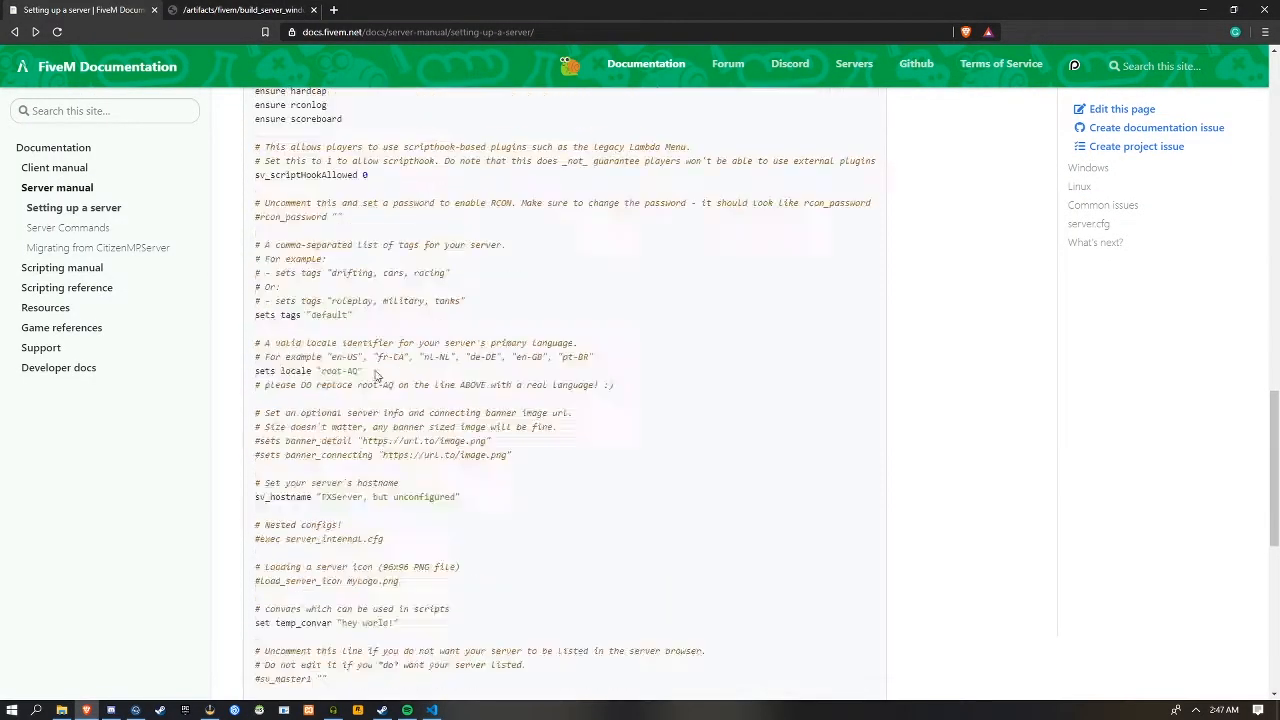
pyautogui.click(333, 10)
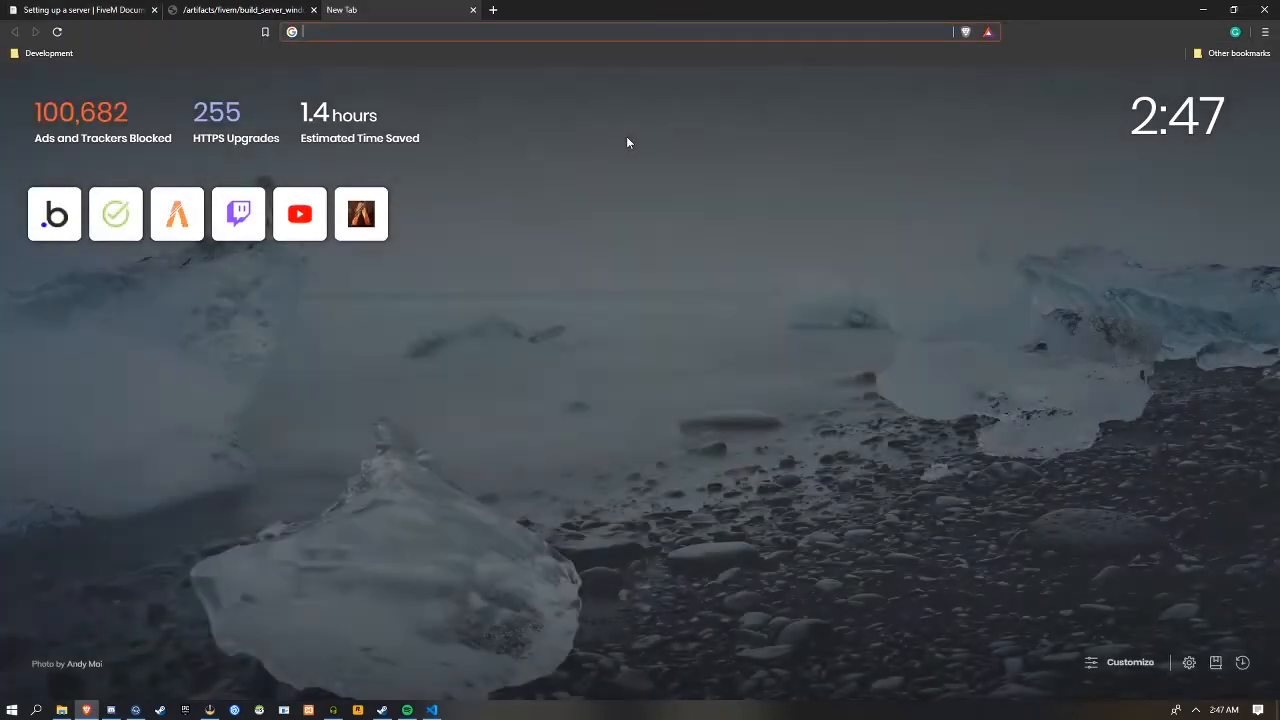
pyautogui.write('keymaster')
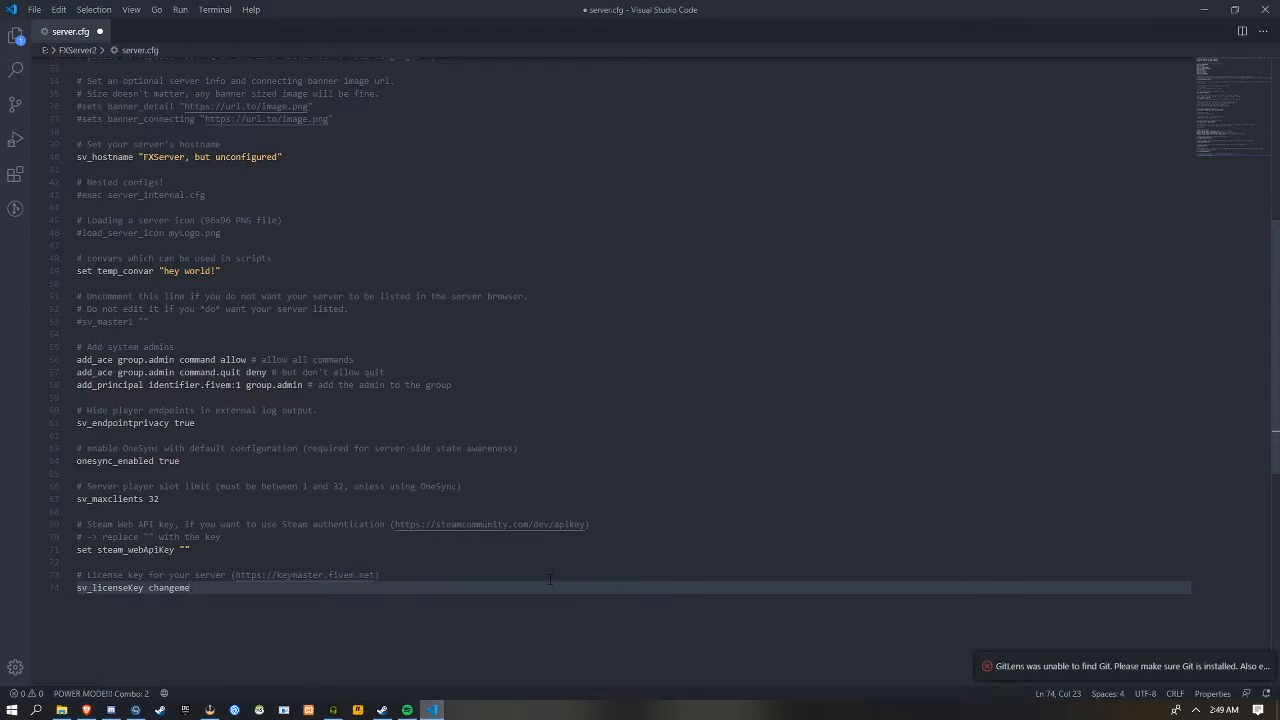
# Replace the changeme placeholder after sv_licenseKey with the server's license key, remove the extra spaces before it and save server.cfg
pyautogui.hotkey('ctrl', 'shift', 'Left')
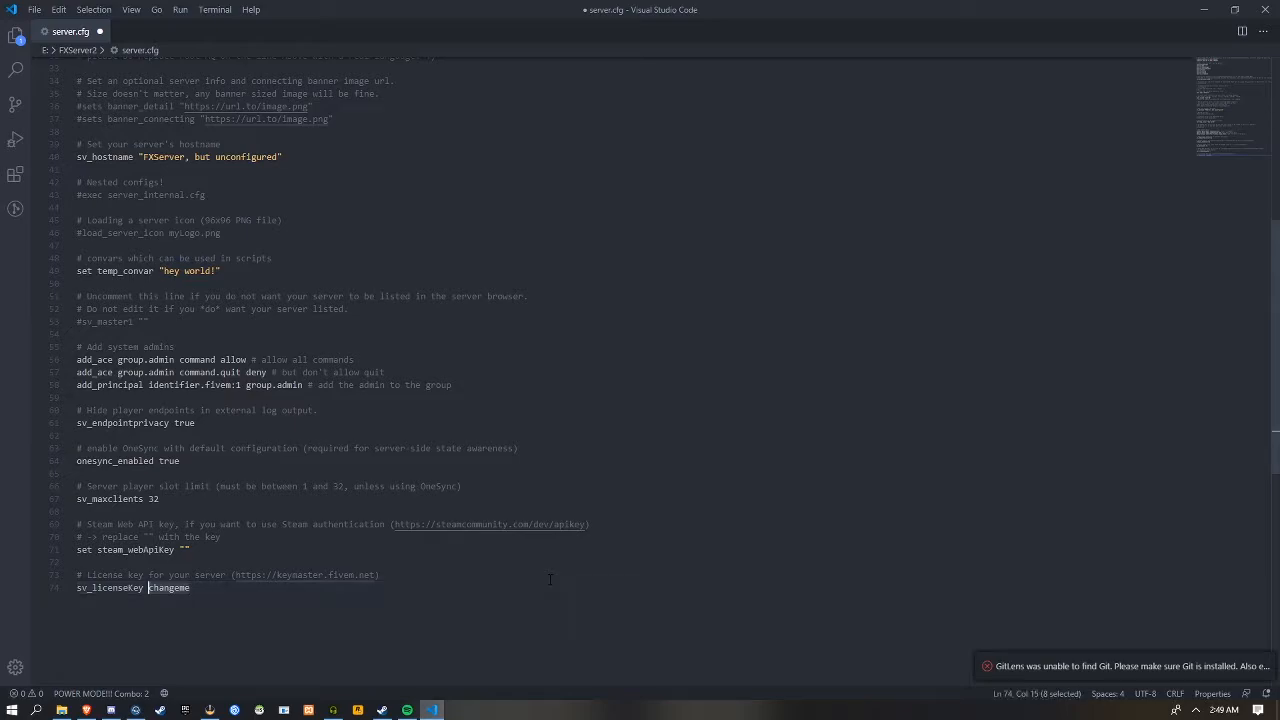
pyautogui.press('BackSpace')
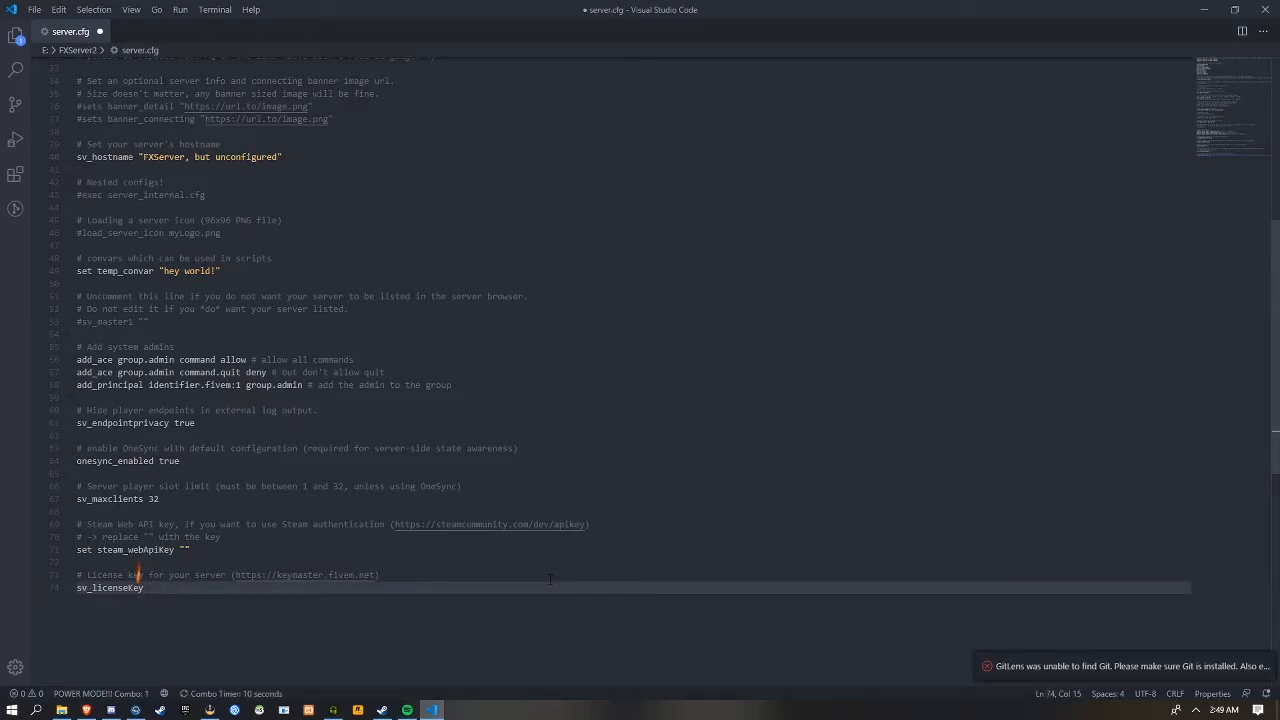
pyautogui.hotkey('ctrl', 'v')
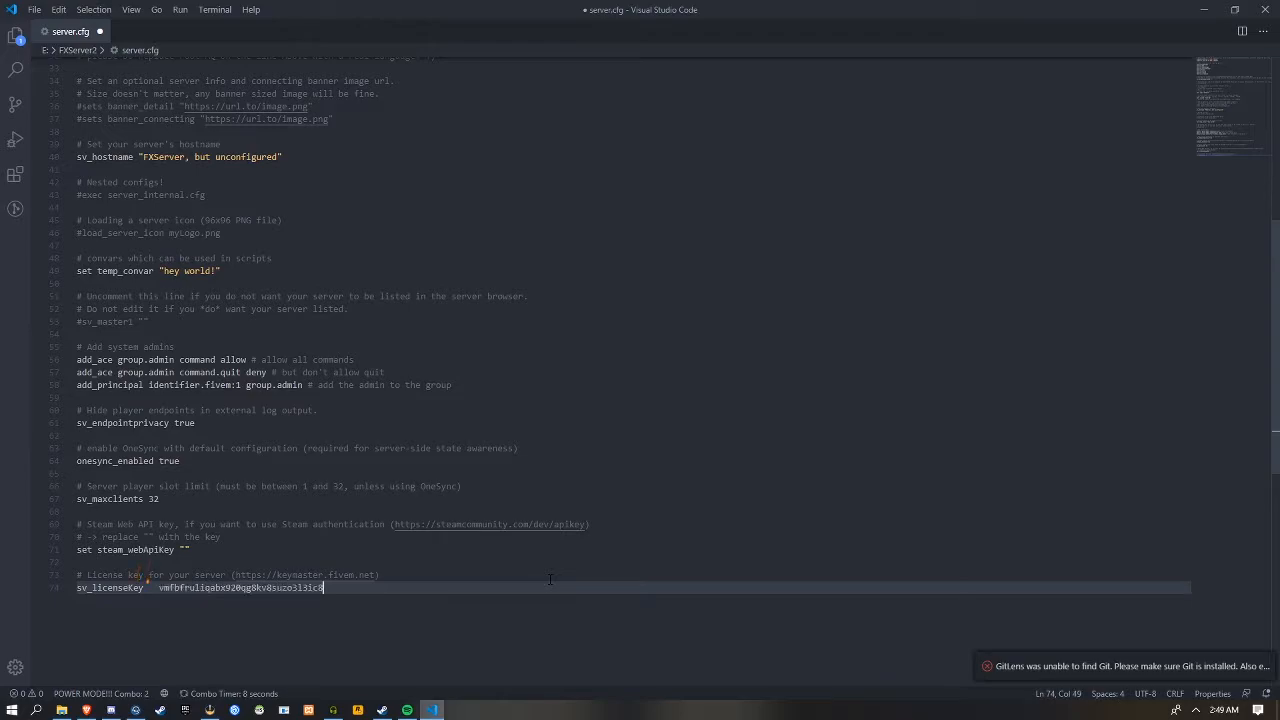
pyautogui.hotkey('ctrl', 'Left')
pyautogui.press('BackSpace')
pyautogui.press('BackSpace')
pyautogui.hotkey('ctrl', 's')
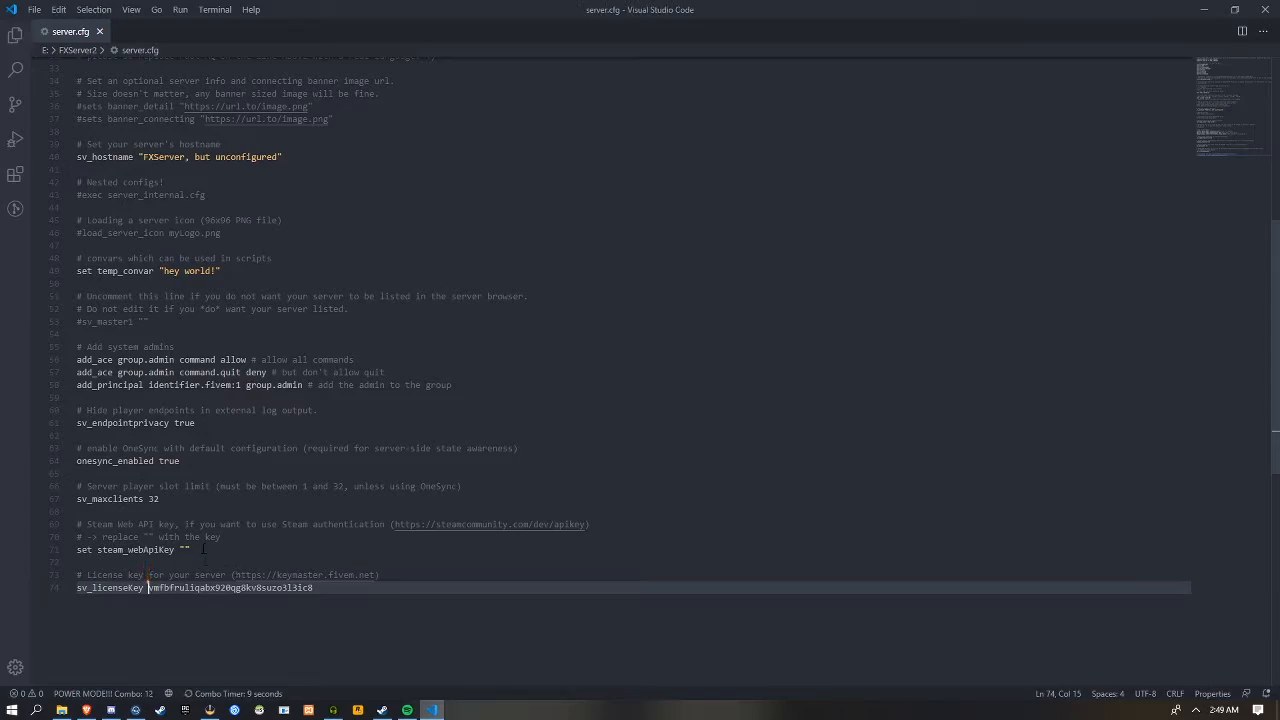
# Look over the Steam Web API key setting with its link and the locale lines in server.cfg
pyautogui.click(185, 550)
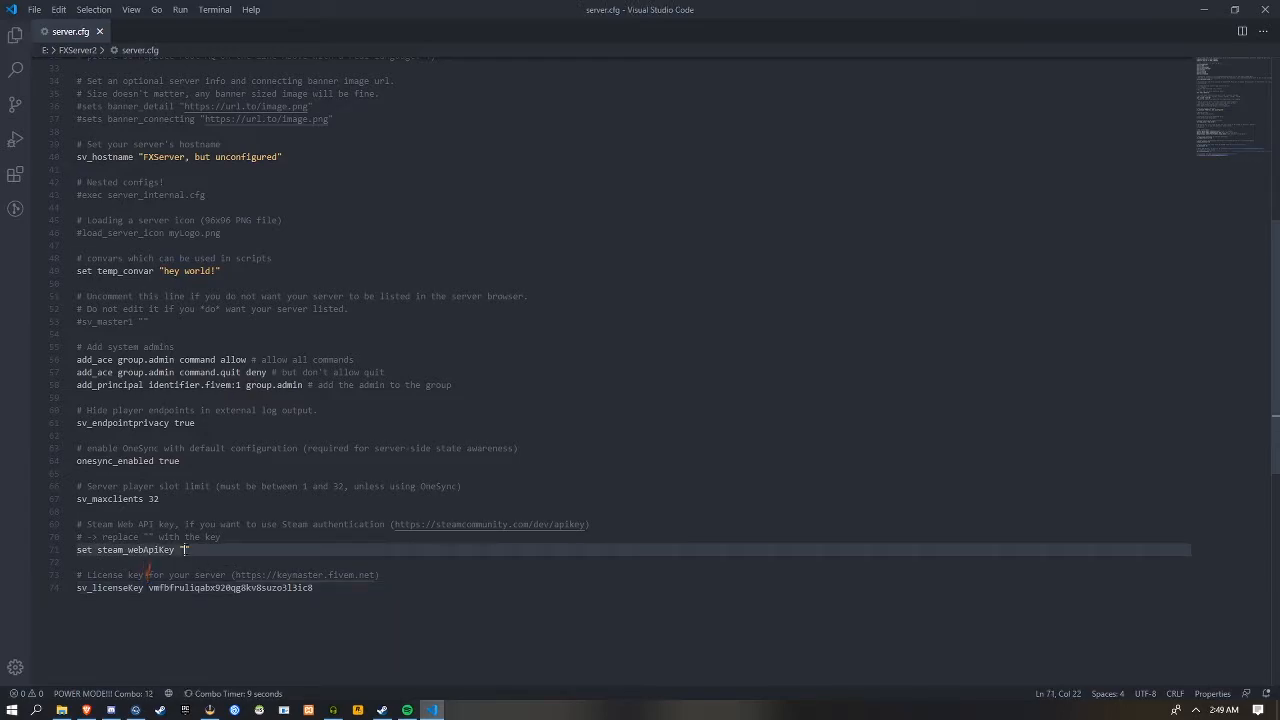
pyautogui.moveTo(585, 524); pyautogui.dragTo(426, 524)
pyautogui.click(292, 525)
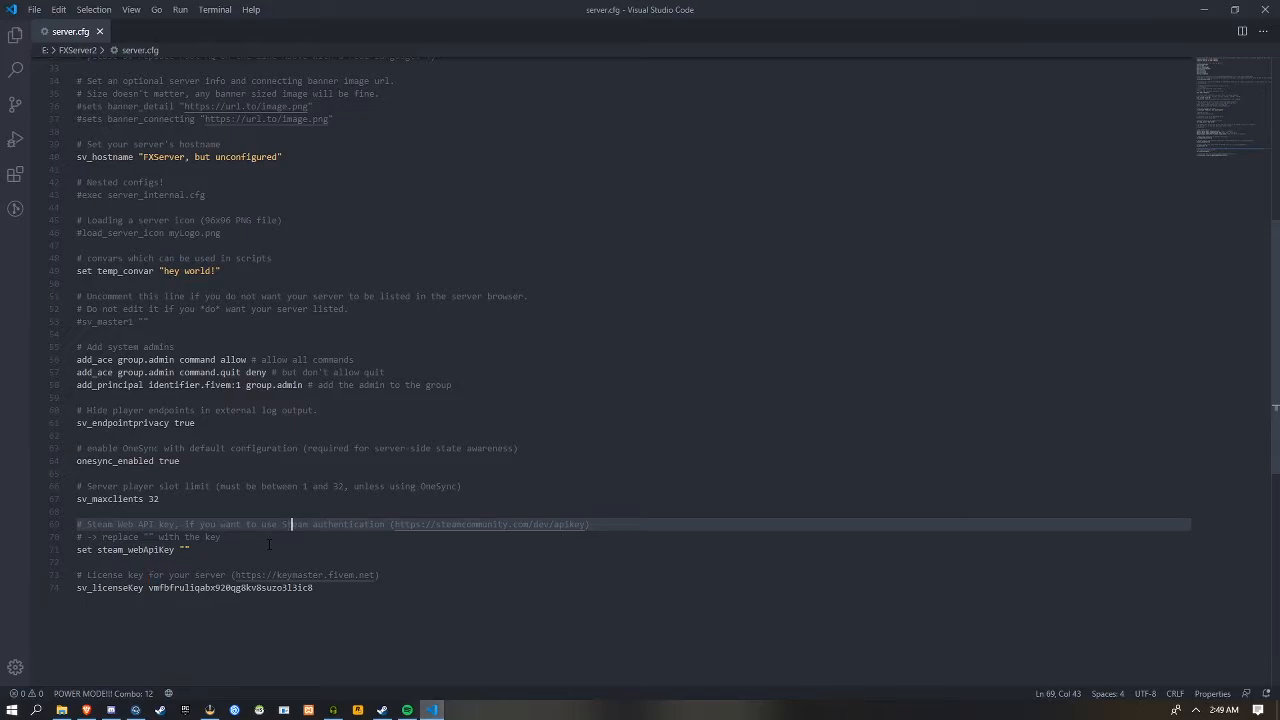
pyautogui.scroll(10, 268, 544)
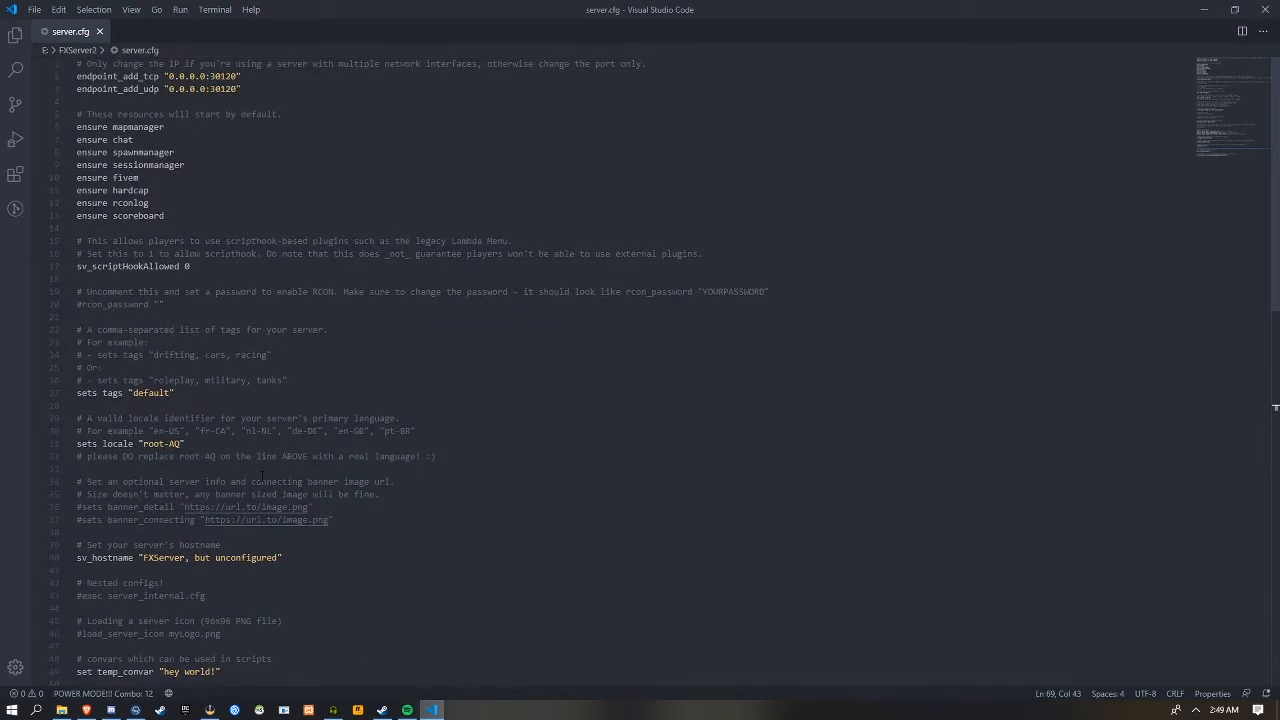
pyautogui.click(183, 456)
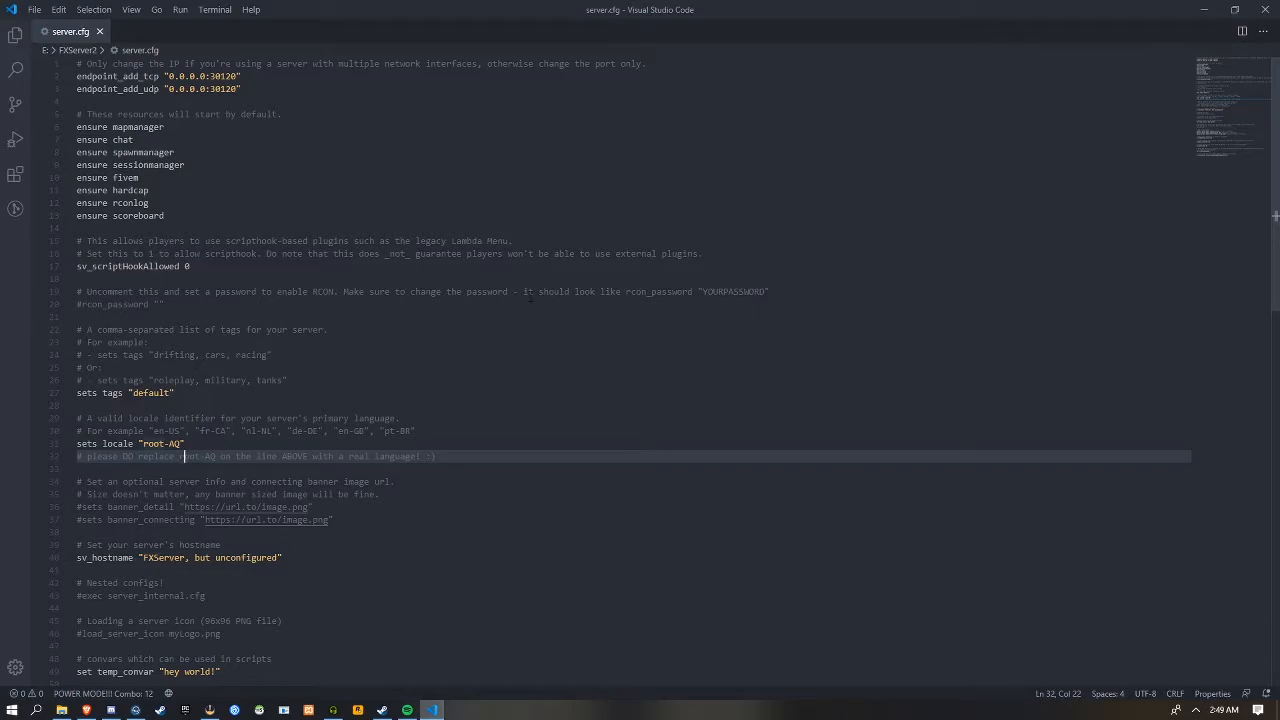
# Try sv_scriptHookAllowed with the value 1, set it back to 0 and save server.cfg
pyautogui.click(233, 266)
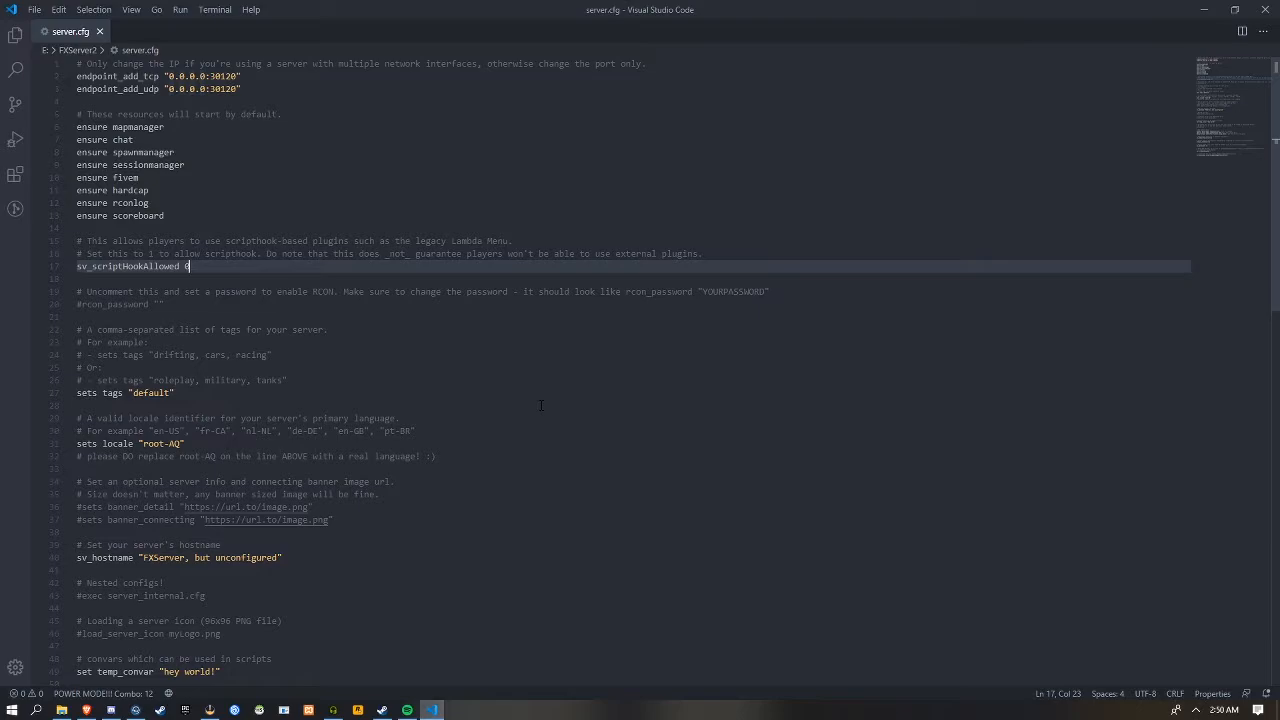
pyautogui.press('BackSpace')
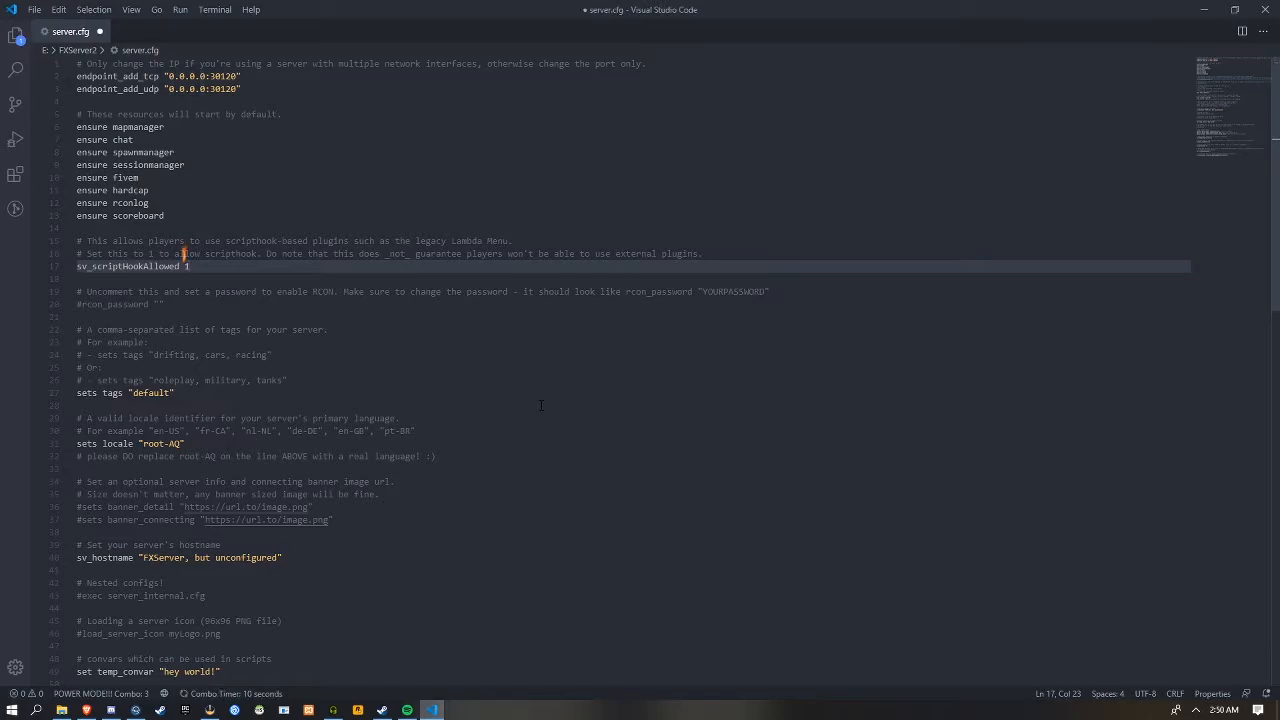
pyautogui.write('0')
pyautogui.hotkey('ctrl', 's')
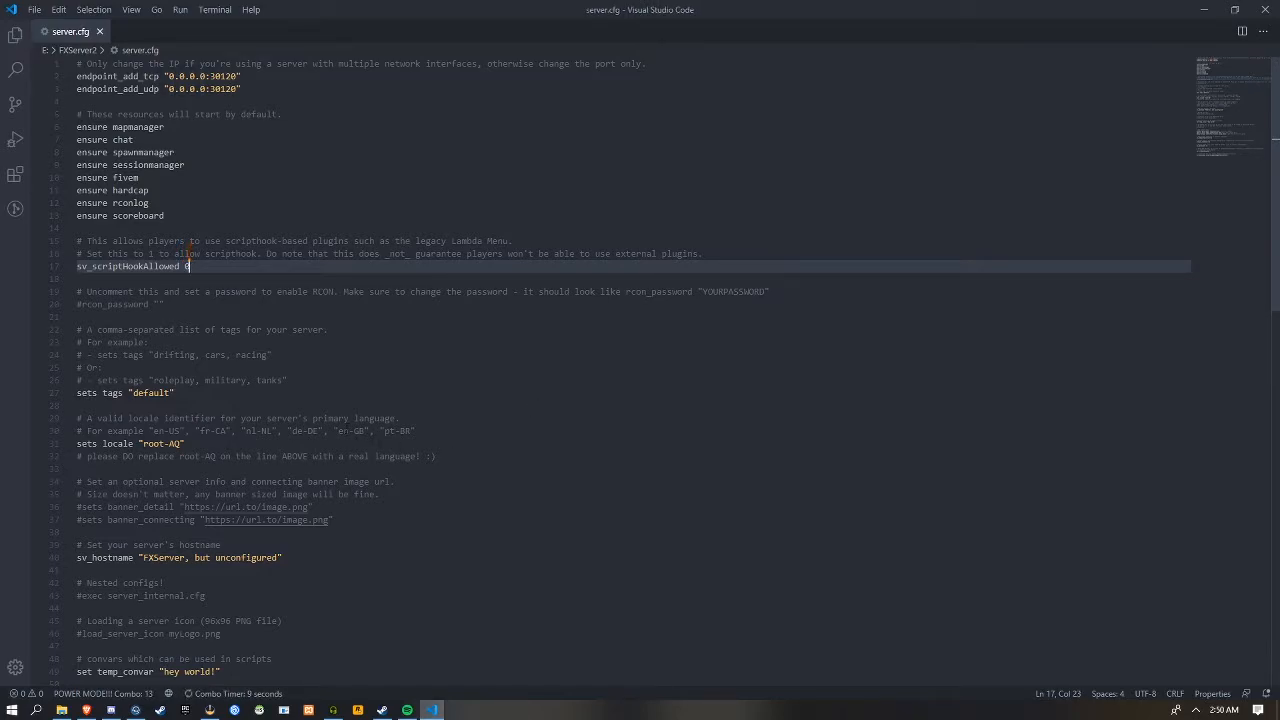
# Set the server tags to "drifting, roleplay, cars, whatever" and save server.cfg
pyautogui.click(181, 443)
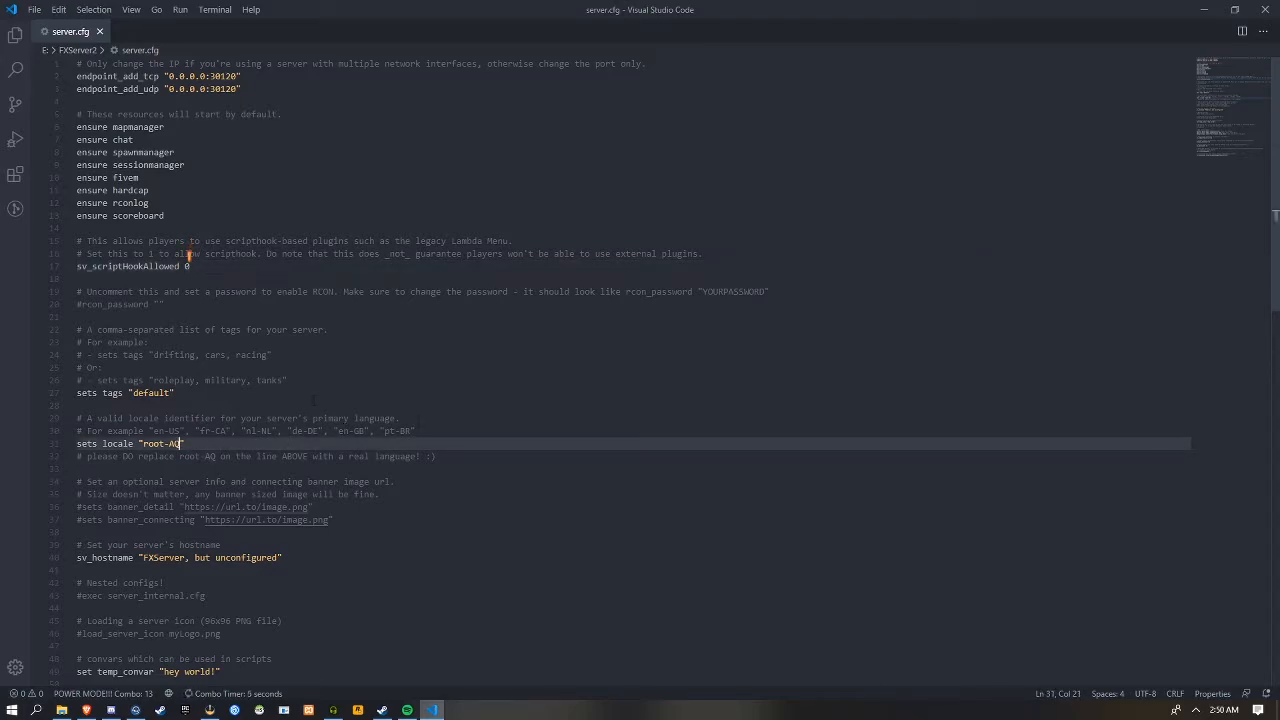
pyautogui.click(165, 393)
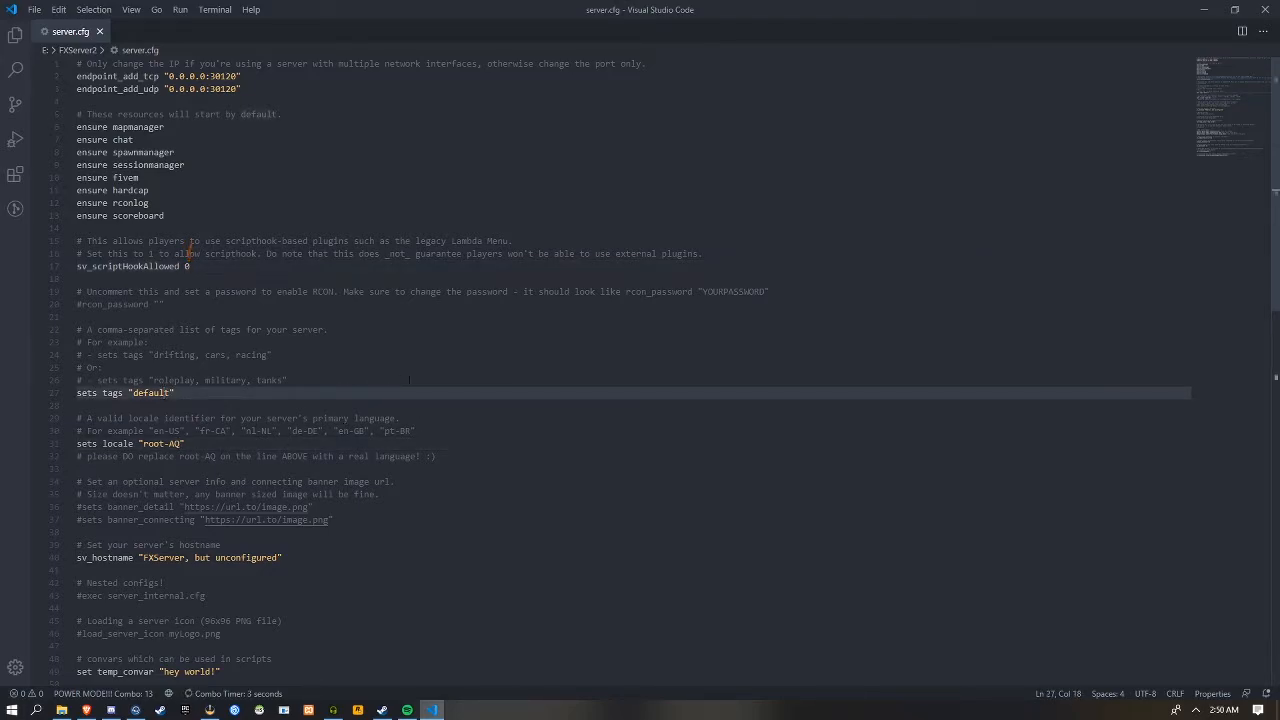
pyautogui.press('Delete')
pyautogui.press('Delete')
pyautogui.press('BackSpace')
pyautogui.press('BackSpace')
pyautogui.press('BackSpace')
pyautogui.press('BackSpace')
pyautogui.press('BackSpace')
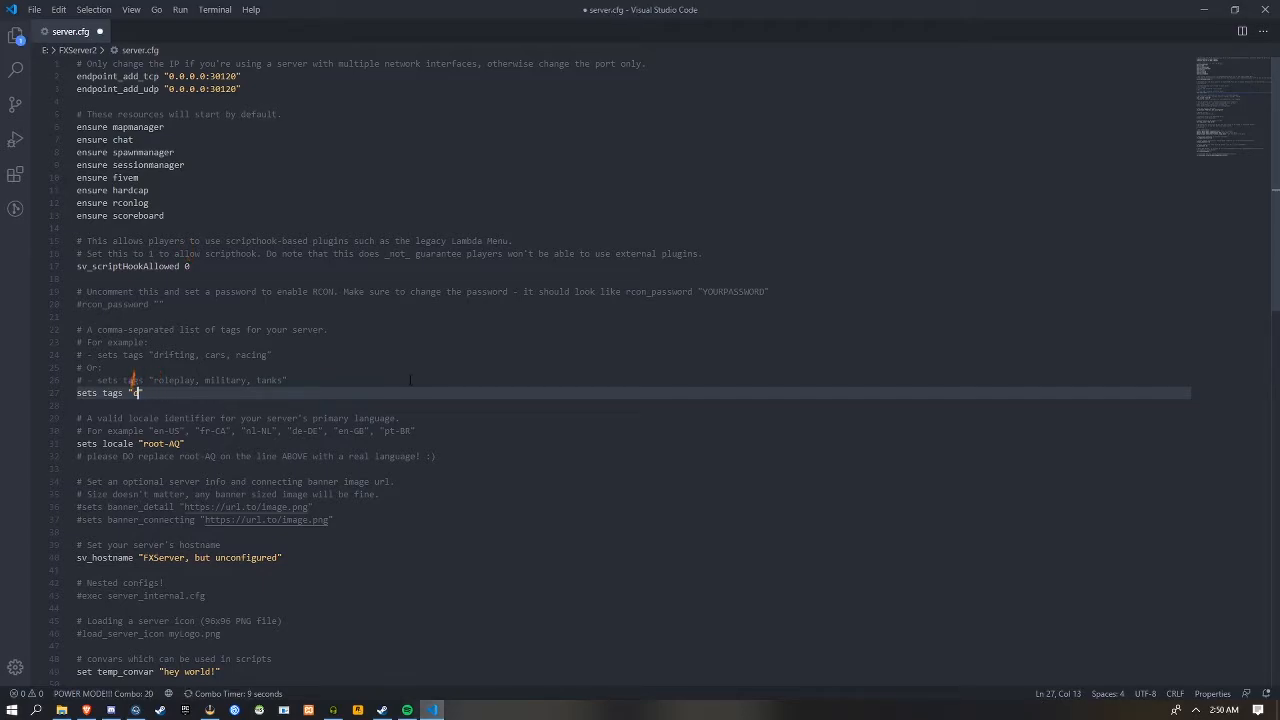
pyautogui.write('rifting, roleplay, cars, whatever')
pyautogui.hotkey('ctrl', 's')
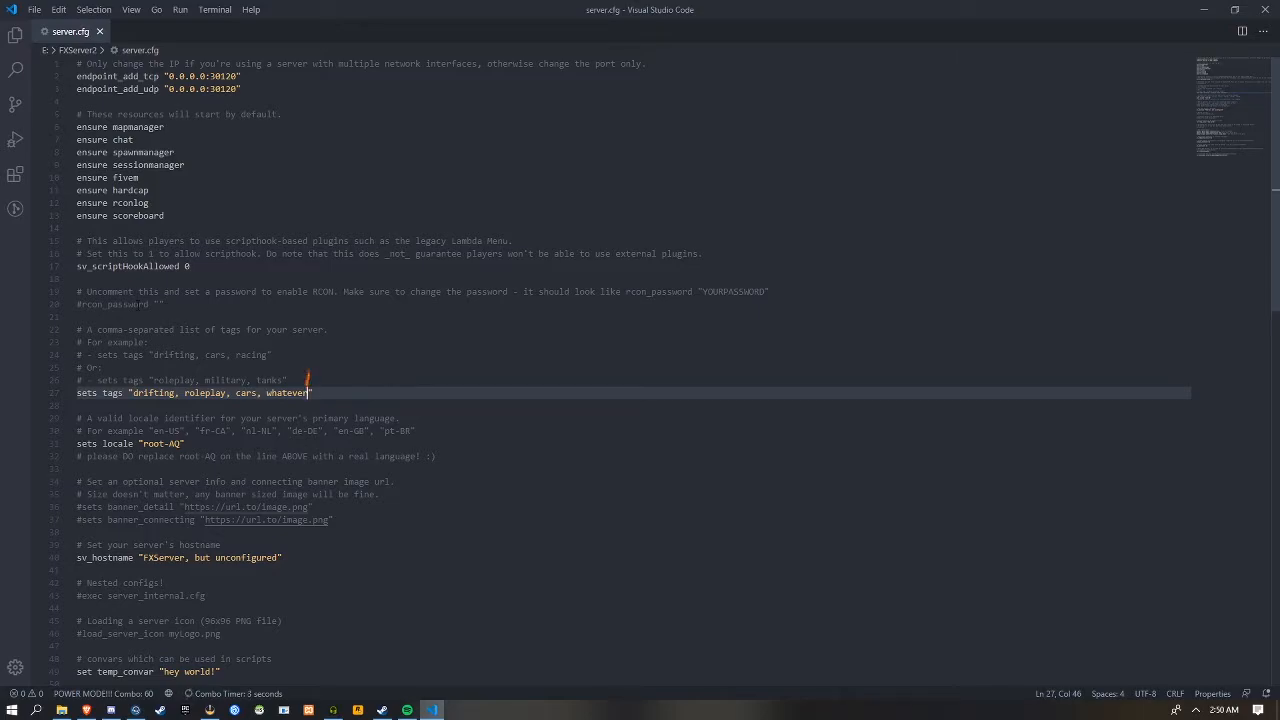
# Look over the RCON password comment and the commented rcon_password line in server.cfg
pyautogui.moveTo(769, 292); pyautogui.dragTo(75, 304)
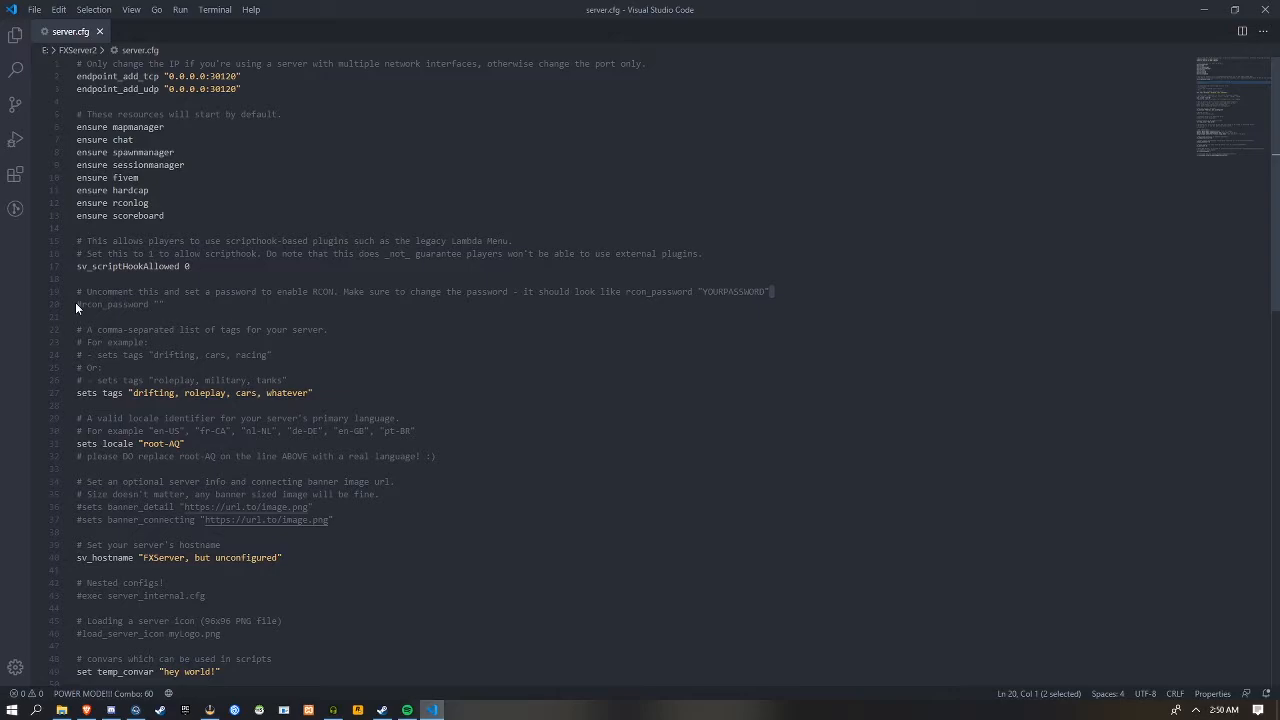
pyautogui.moveTo(165, 304); pyautogui.dragTo(123, 304)
pyautogui.click(158, 330)
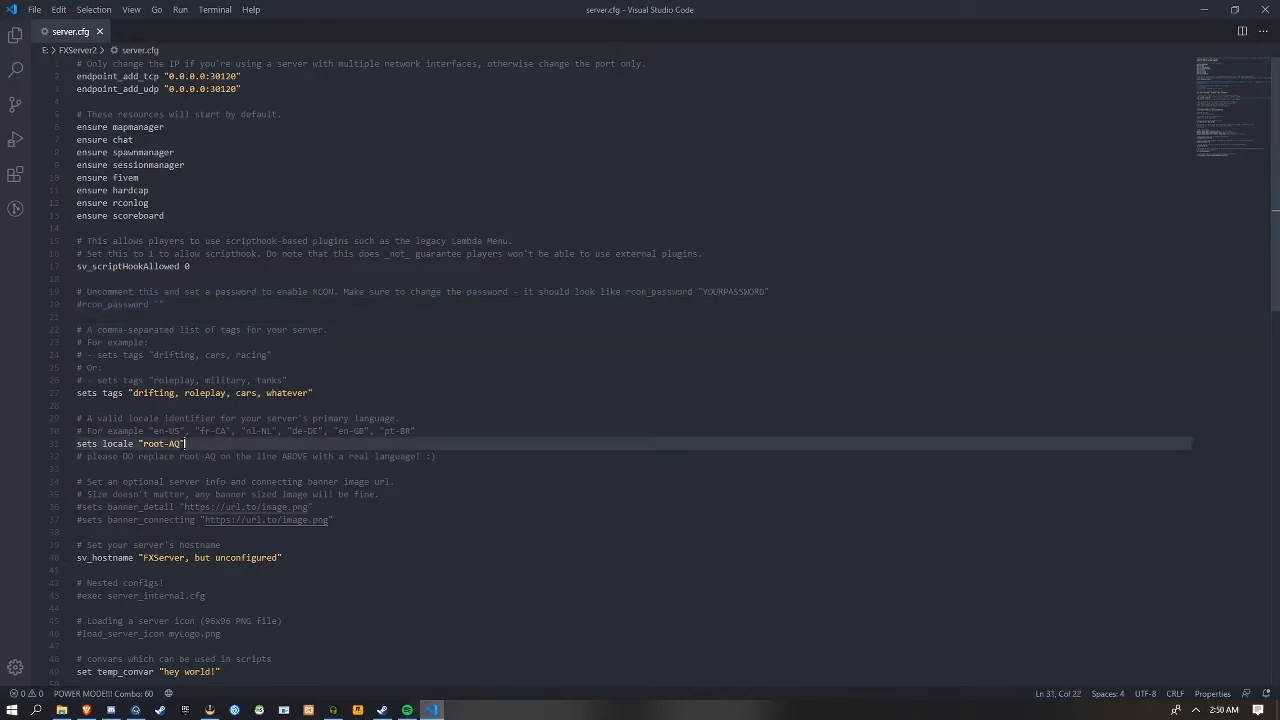
# Replace the root-AQ locale with "en-us", save server.cfg and check the example locale identifiers above it
pyautogui.click(185, 443)
pyautogui.press('BackSpace')
pyautogui.press('BackSpace')
pyautogui.press('BackSpace')
pyautogui.press('BackSpace')
pyautogui.press('BackSpace')
pyautogui.press('BackSpace')
pyautogui.press('BackSpace')
pyautogui.press('BackSpace')
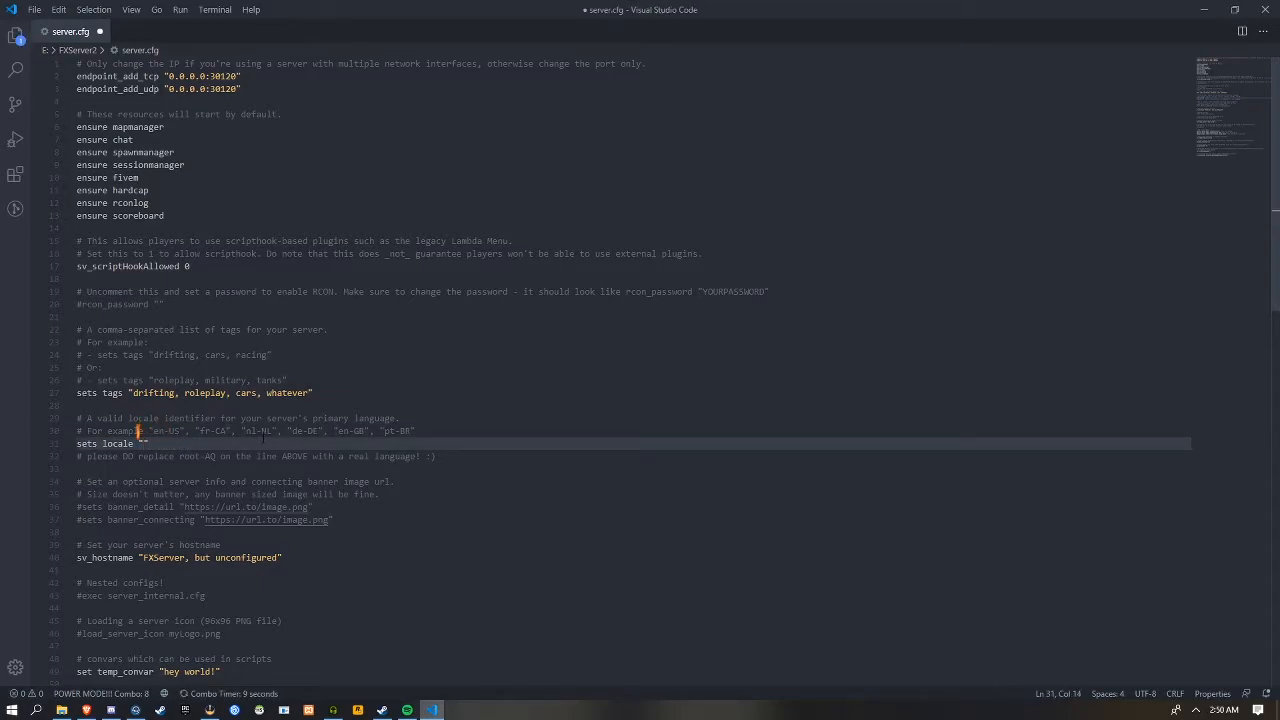
pyautogui.write('en-US"')
pyautogui.press('BackSpace')
pyautogui.press('BackSpace')
pyautogui.press('BackSpace')
pyautogui.write('us"')
pyautogui.press('Left')
pyautogui.hotkey('ctrl', 's')
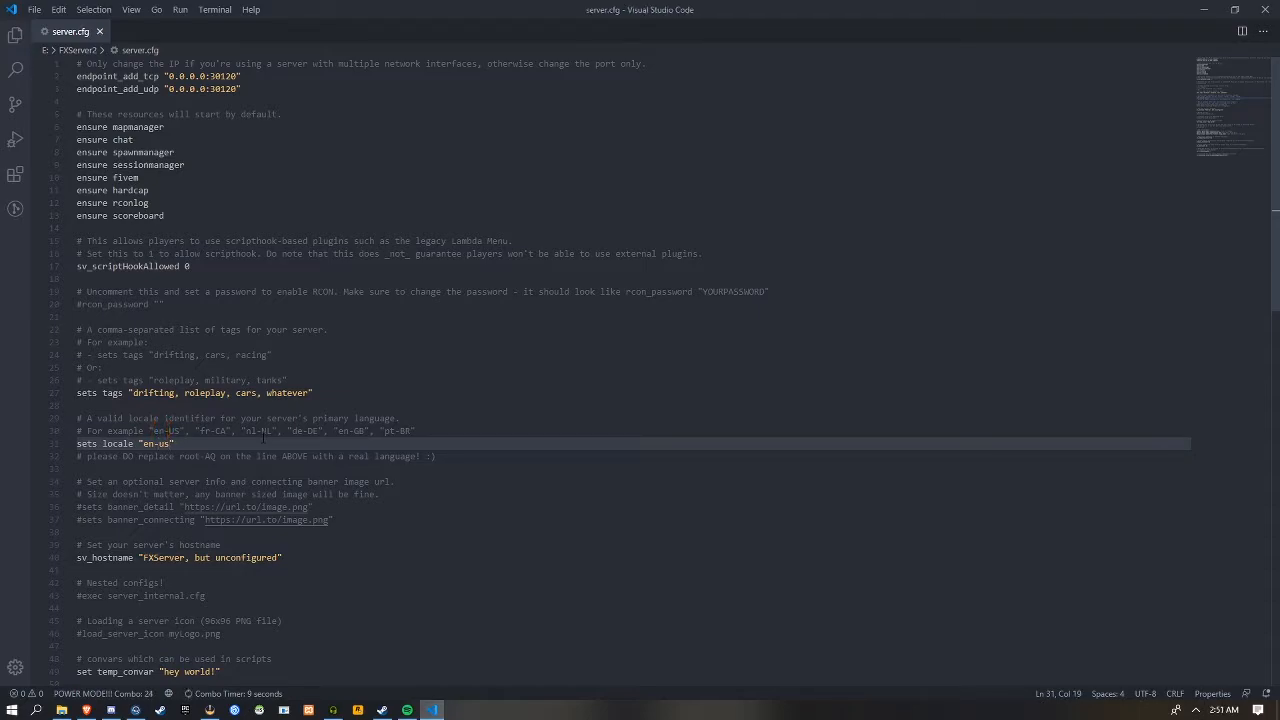
pyautogui.moveTo(254, 431); pyautogui.dragTo(180, 444)
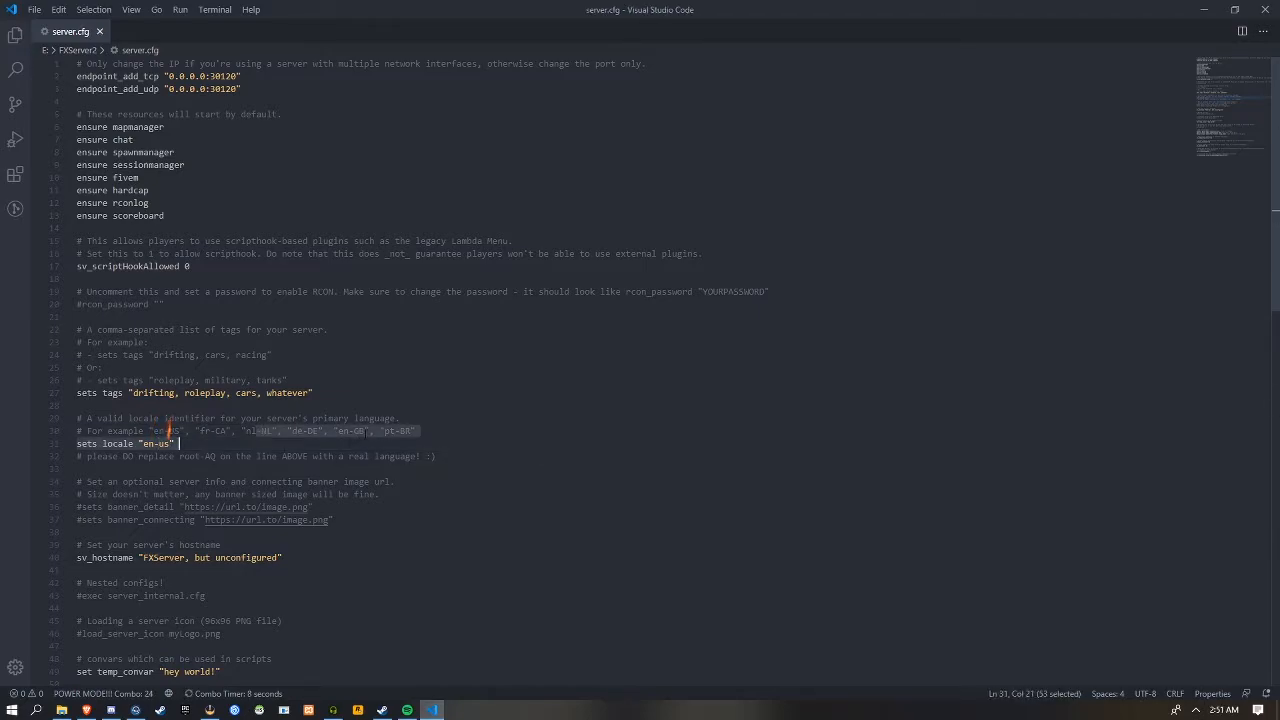
pyautogui.press('Escape')
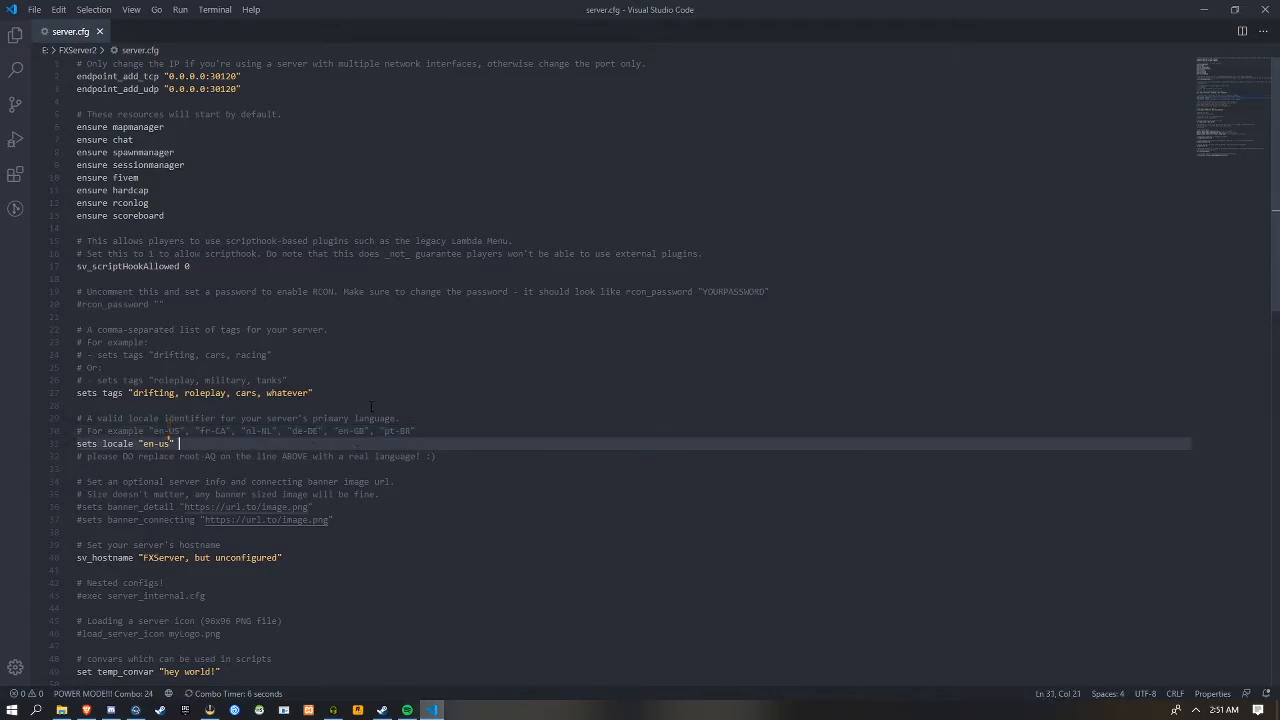
# Try uncommenting the banner_detail line, comment it out again and look at the banner_connecting line
pyautogui.scroll(-3, 371, 408)
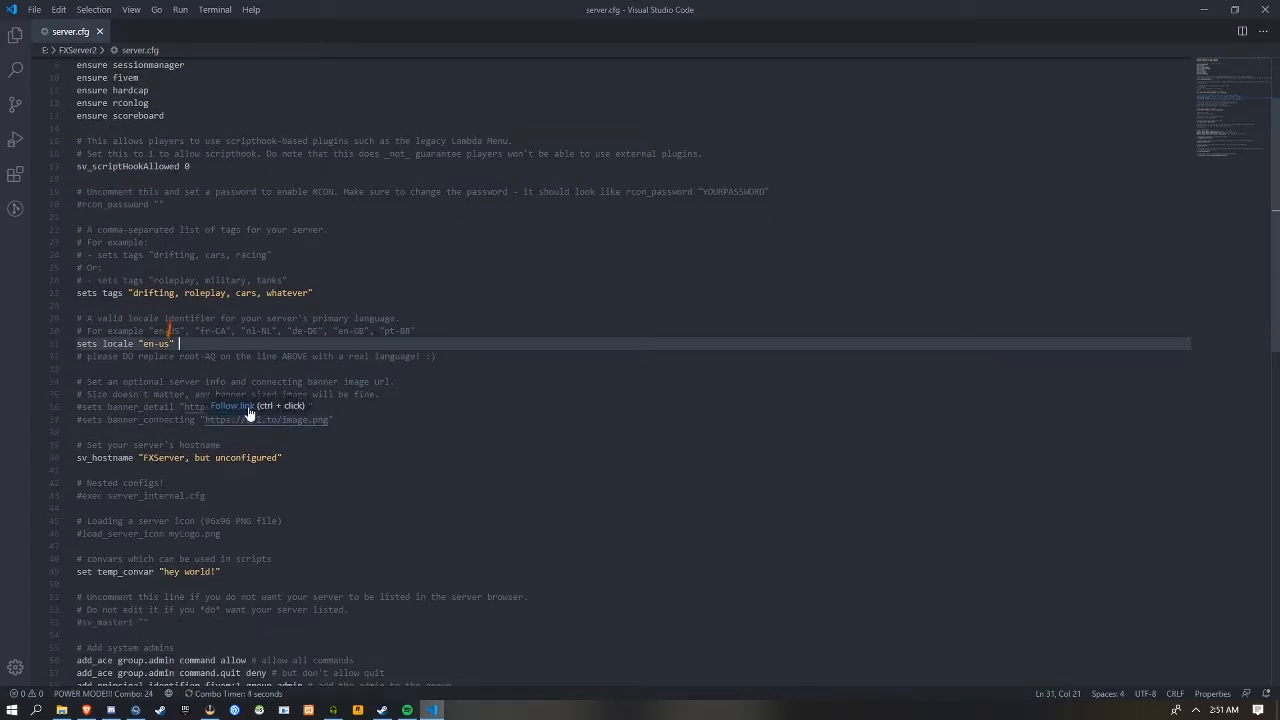
pyautogui.click(385, 403)
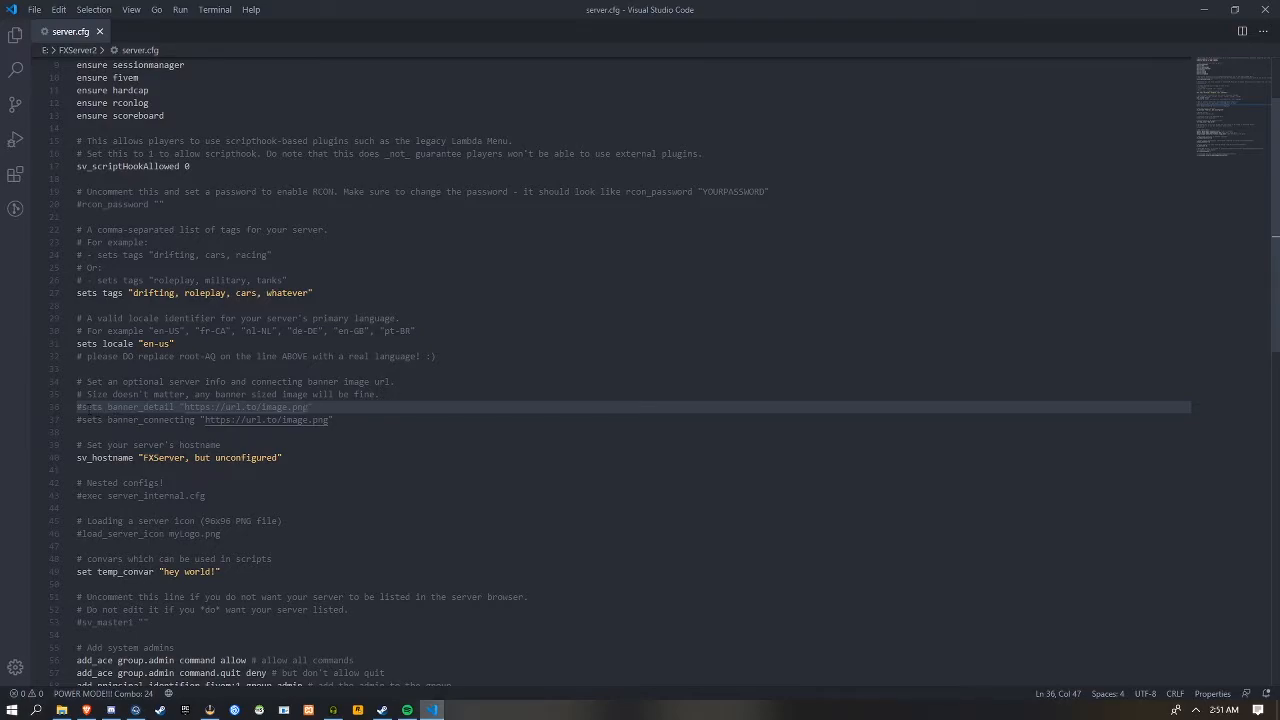
pyautogui.click(82, 408)
pyautogui.press('BackSpace')
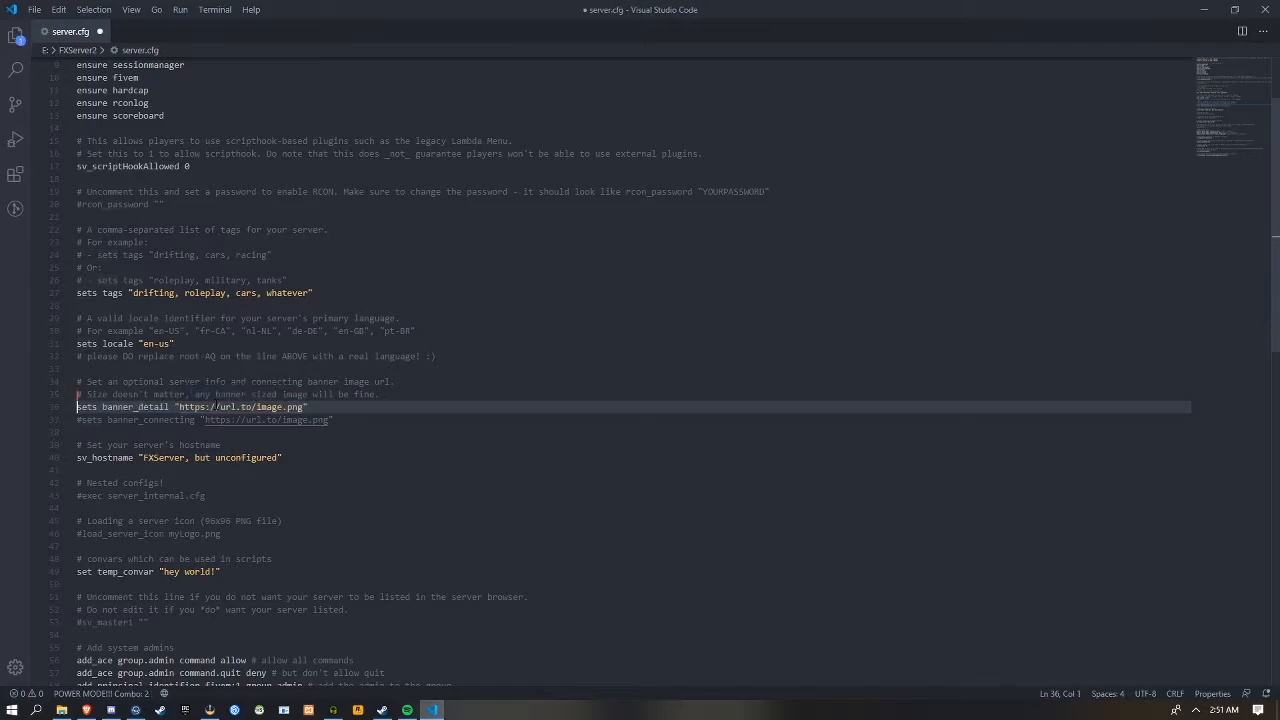
pyautogui.write('#')
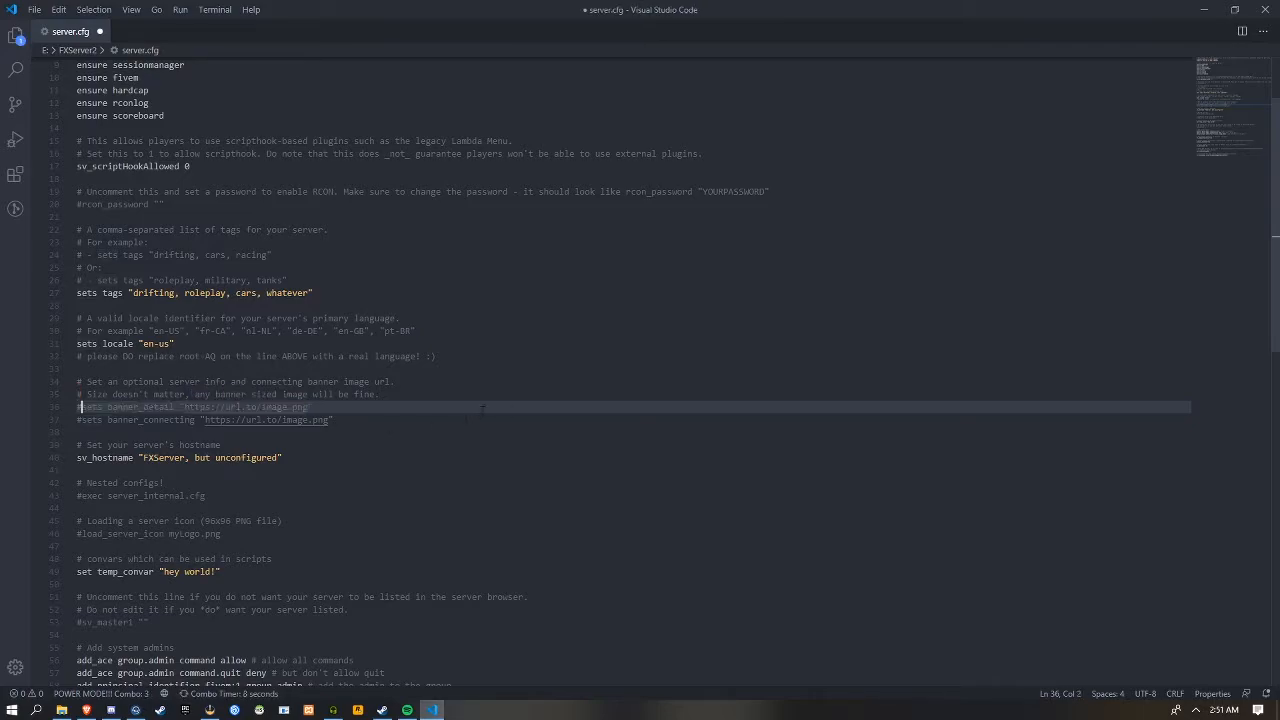
pyautogui.moveTo(353, 421); pyautogui.dragTo(78, 420)
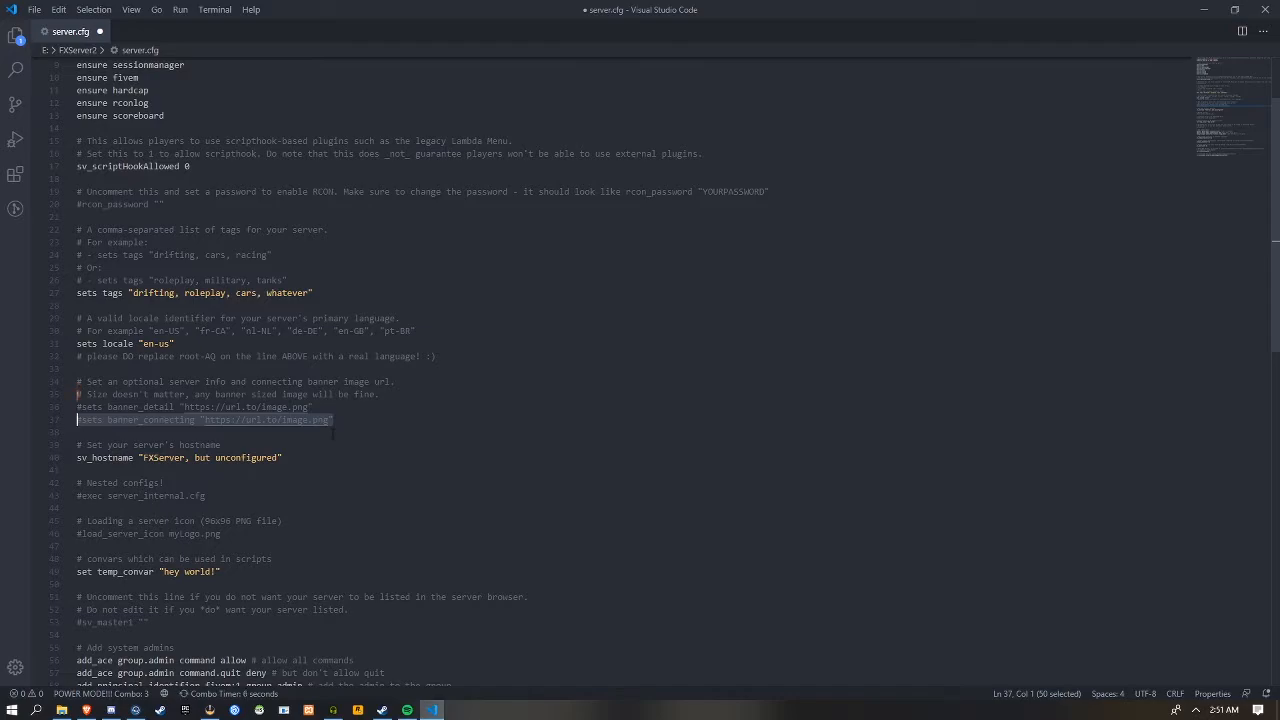
# Set sv_hostname to "Monkeys Youtube Development" and save server.cfg
pyautogui.moveTo(282, 457); pyautogui.dragTo(142, 458)
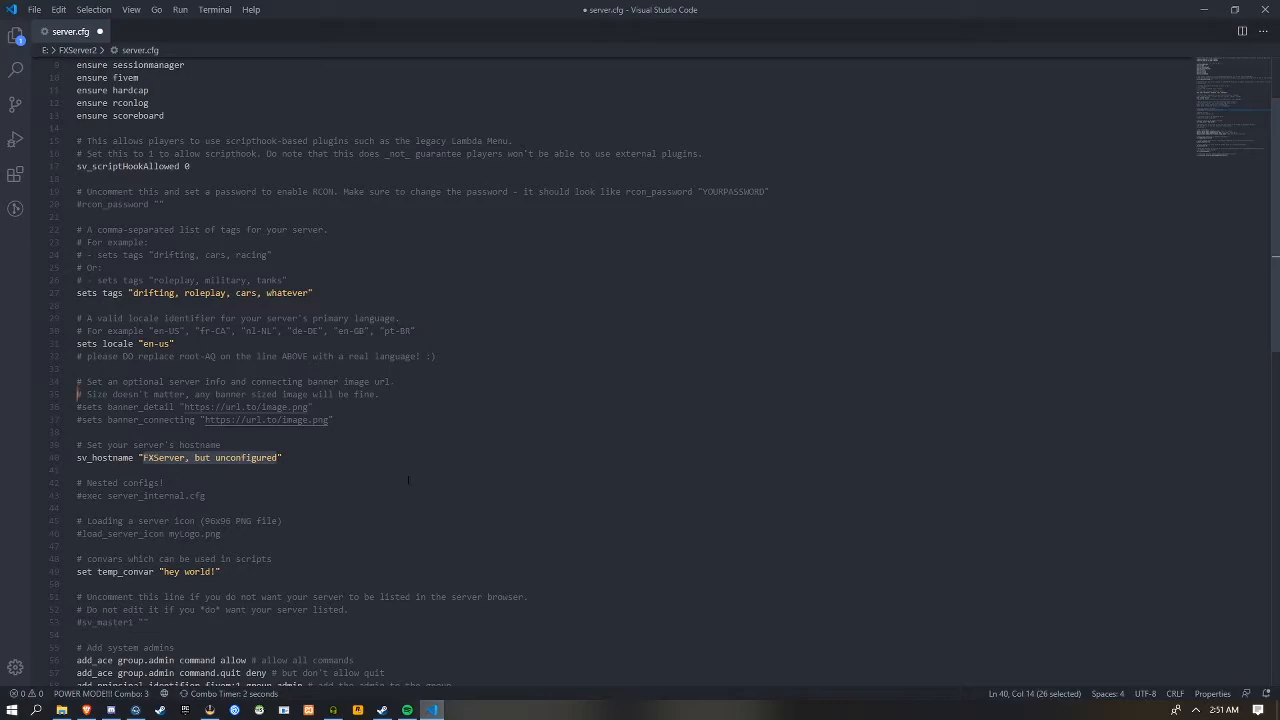
pyautogui.press('BackSpace')
pyautogui.hotkey('ctrl', 'z')
pyautogui.press('BackSpace')
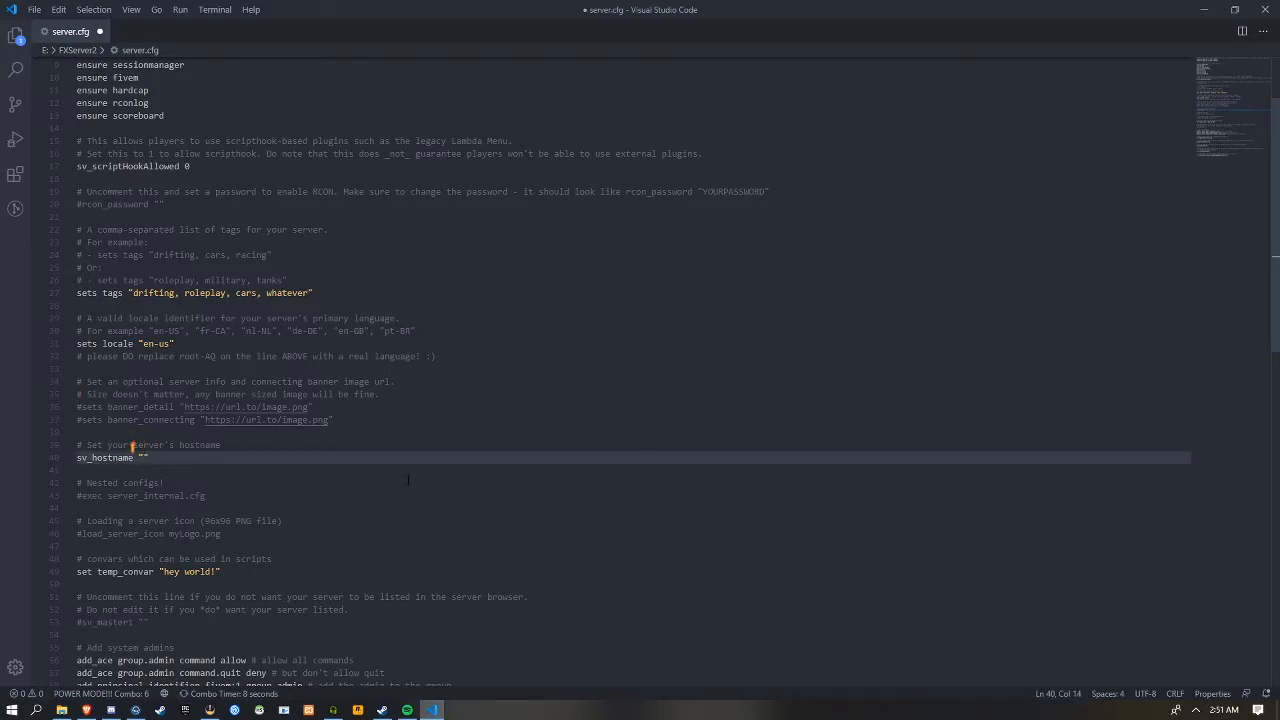
pyautogui.write('Monkeys')
pyautogui.write(' Youtube Deve')
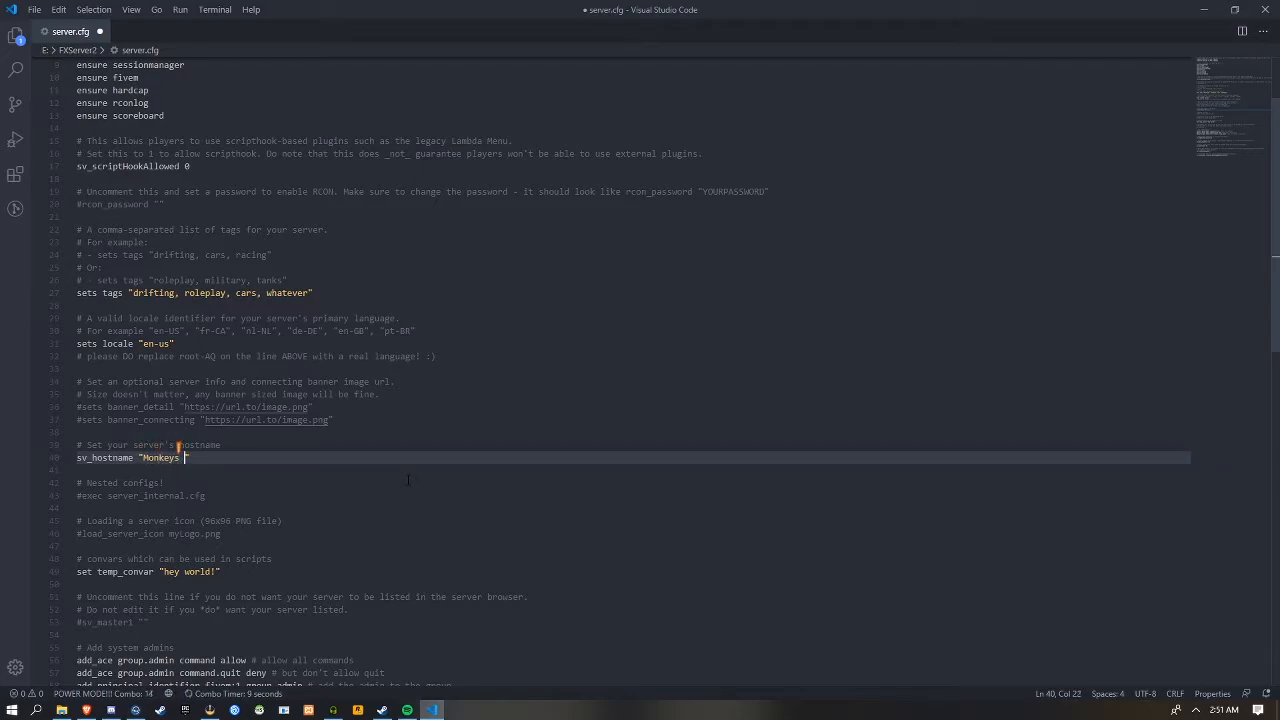
pyautogui.write('lopment')
pyautogui.hotkey('ctrl', 's')
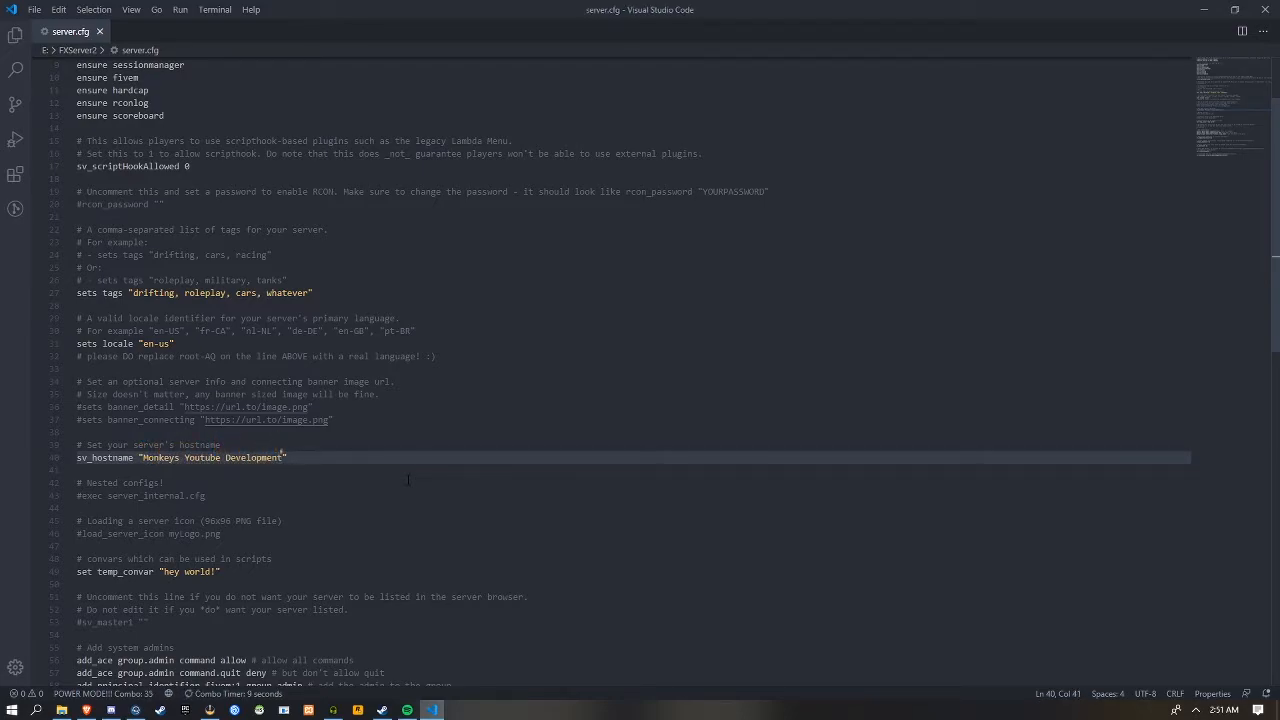
# Uncomment the load_server_icon line and check the FXServer2 folder in File Explorer before returning to server.cfg
pyautogui.moveTo(205, 496); pyautogui.dragTo(154, 496)
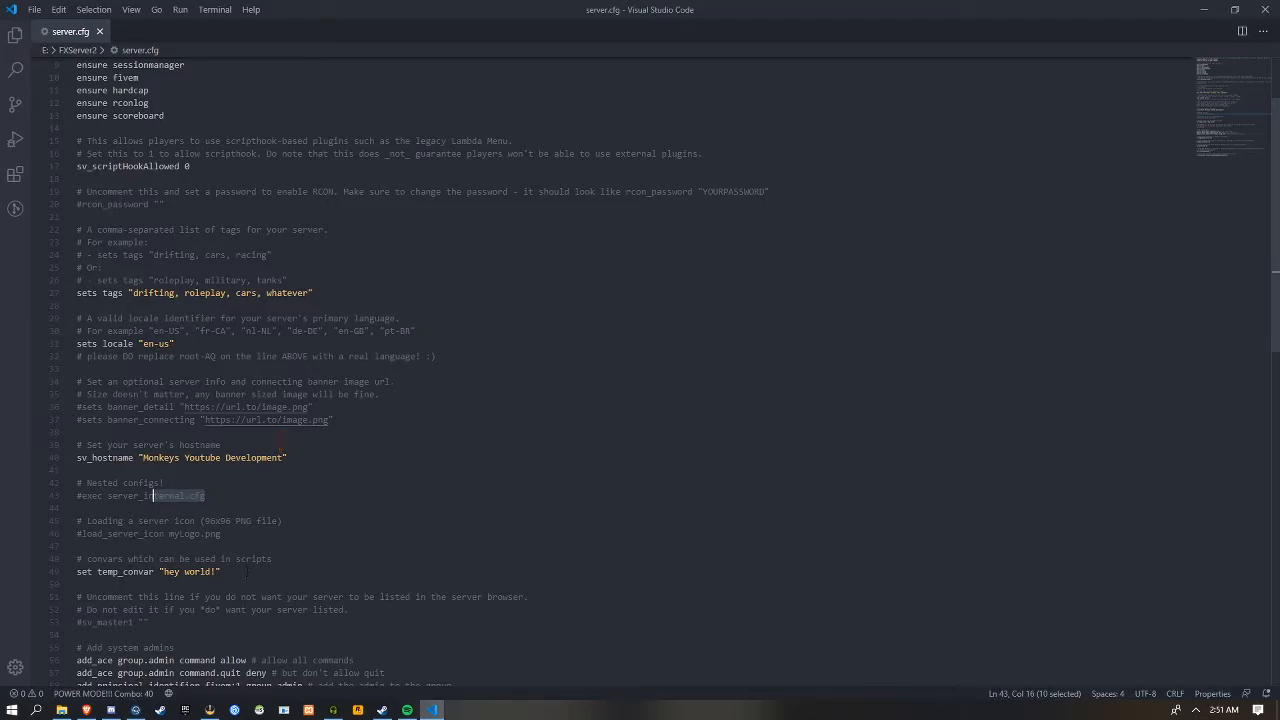
pyautogui.moveTo(281, 521); pyautogui.dragTo(52, 526)
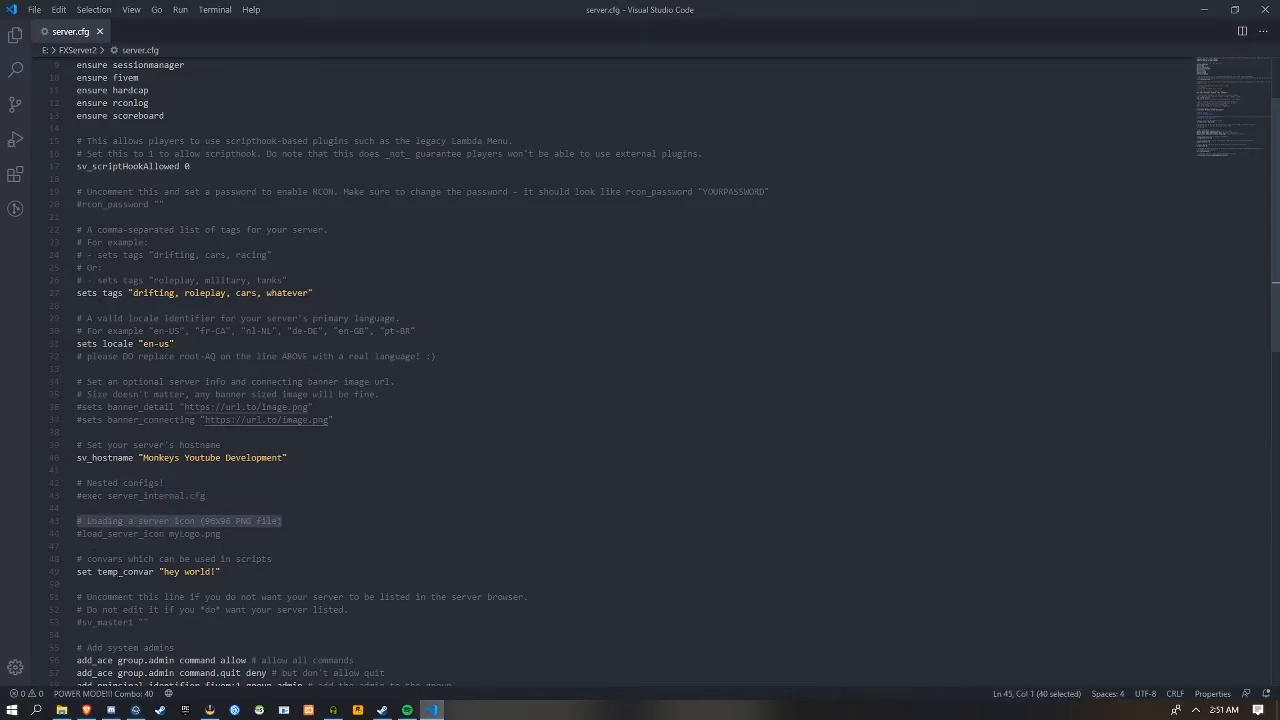
pyautogui.click(87, 534)
pyautogui.press('BackSpace')
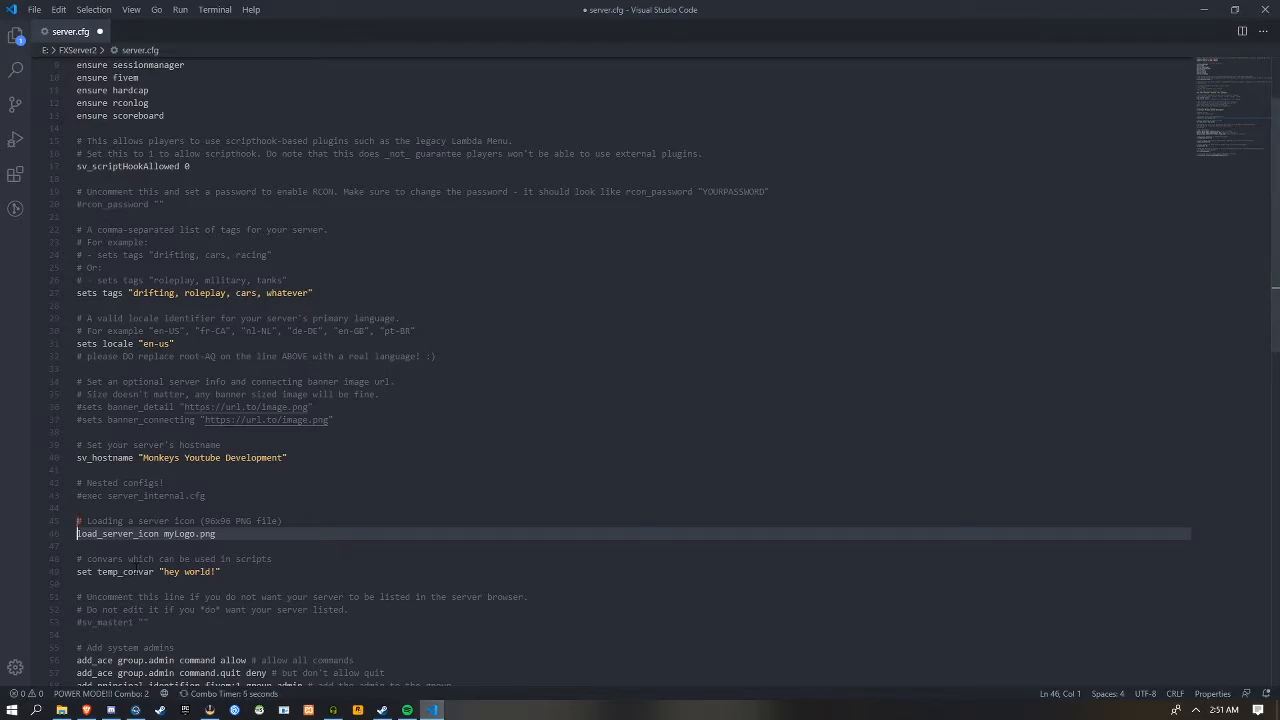
pyautogui.click(61, 710)
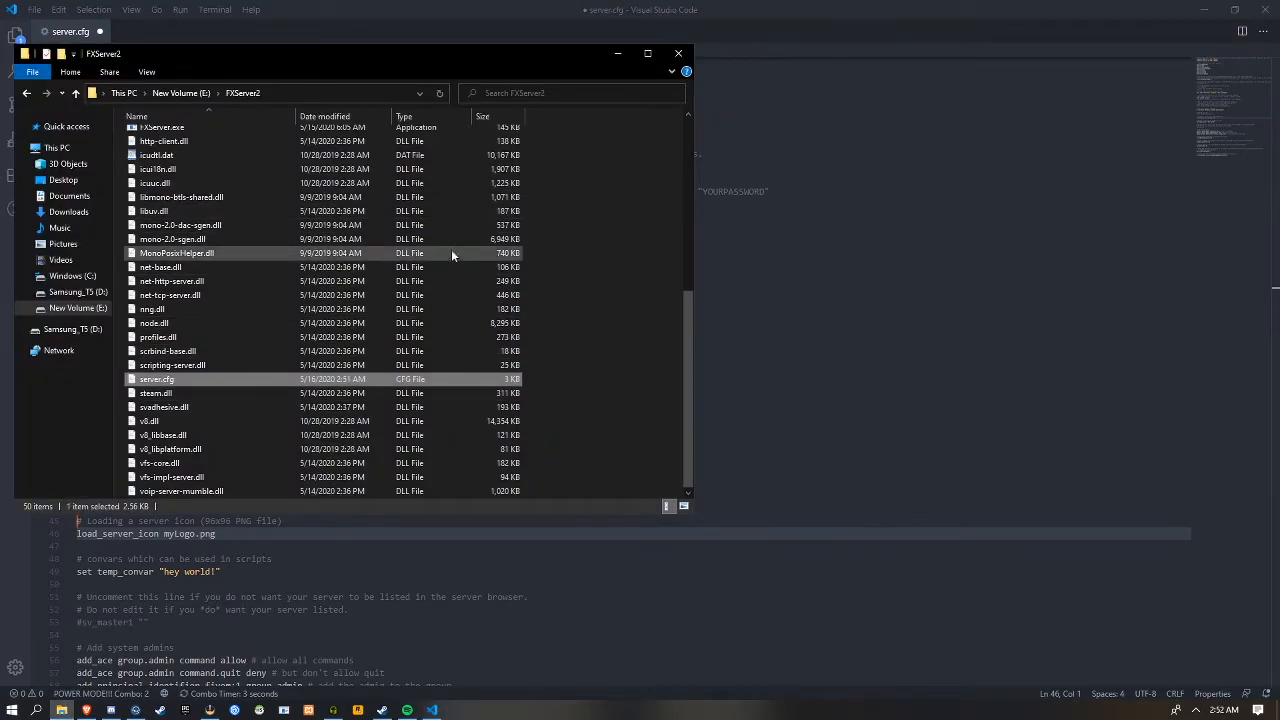
pyautogui.scroll(8, 456, 243)
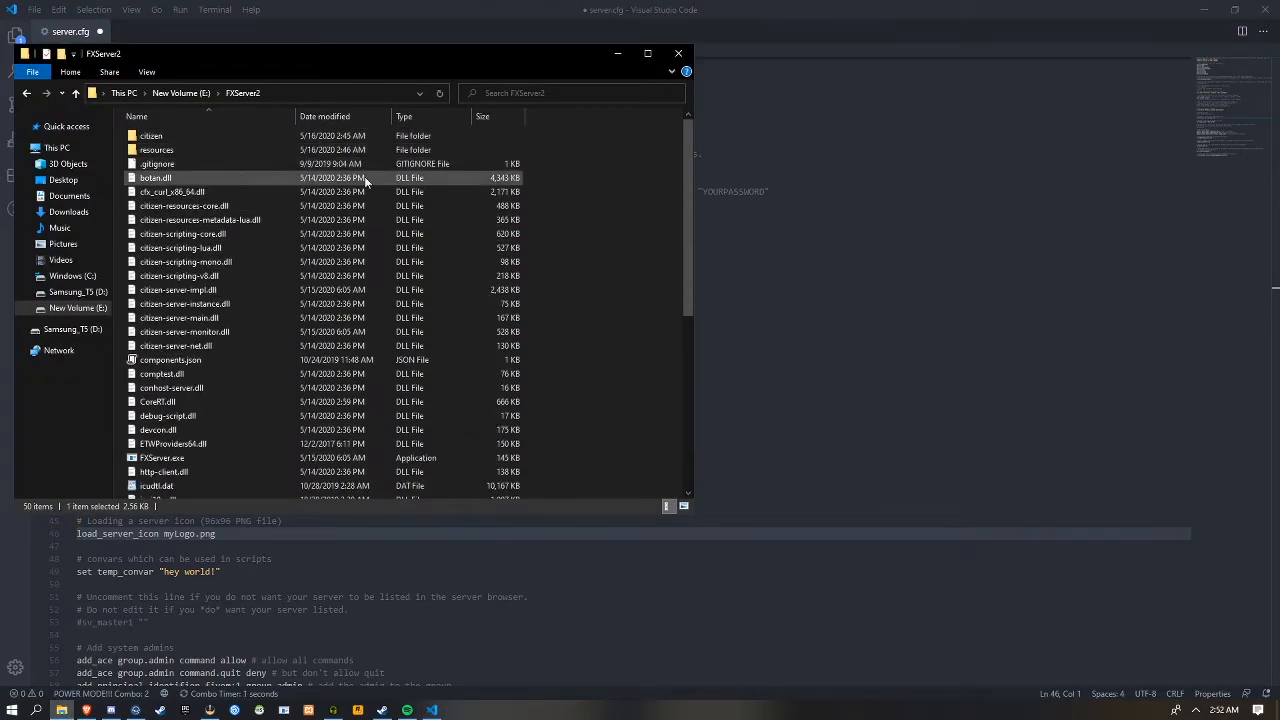
pyautogui.click(738, 383)
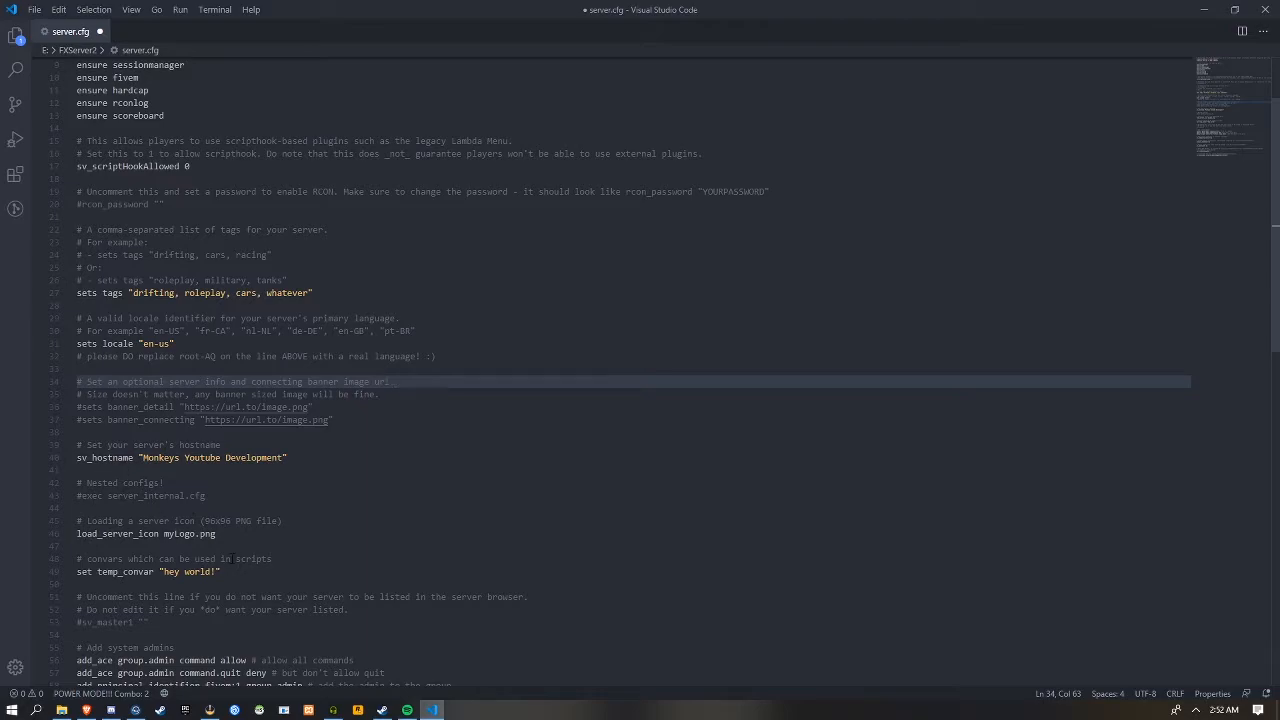
# Change the server icon file to monkeyslogo.png, save, then comment out the load_server_icon line and save again
pyautogui.moveTo(216, 533); pyautogui.dragTo(164, 533)
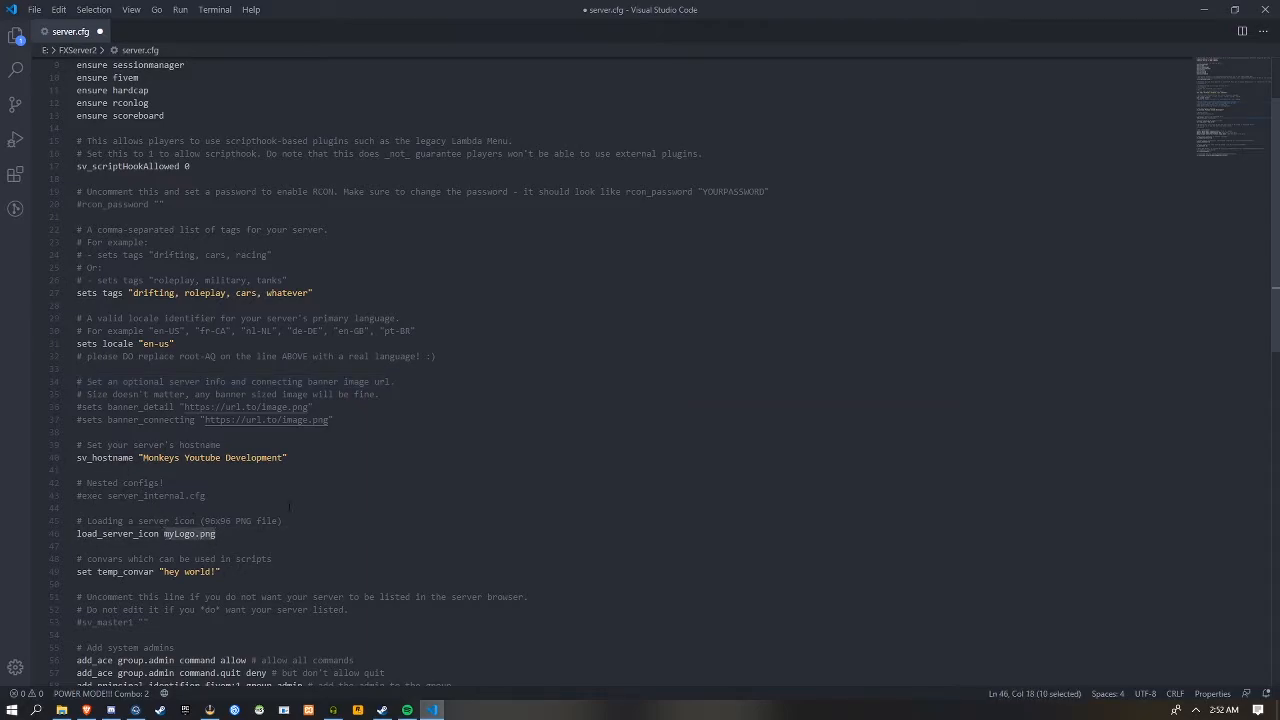
pyautogui.write('monkeyslogo.png')
pyautogui.hotkey('ctrl', 's')
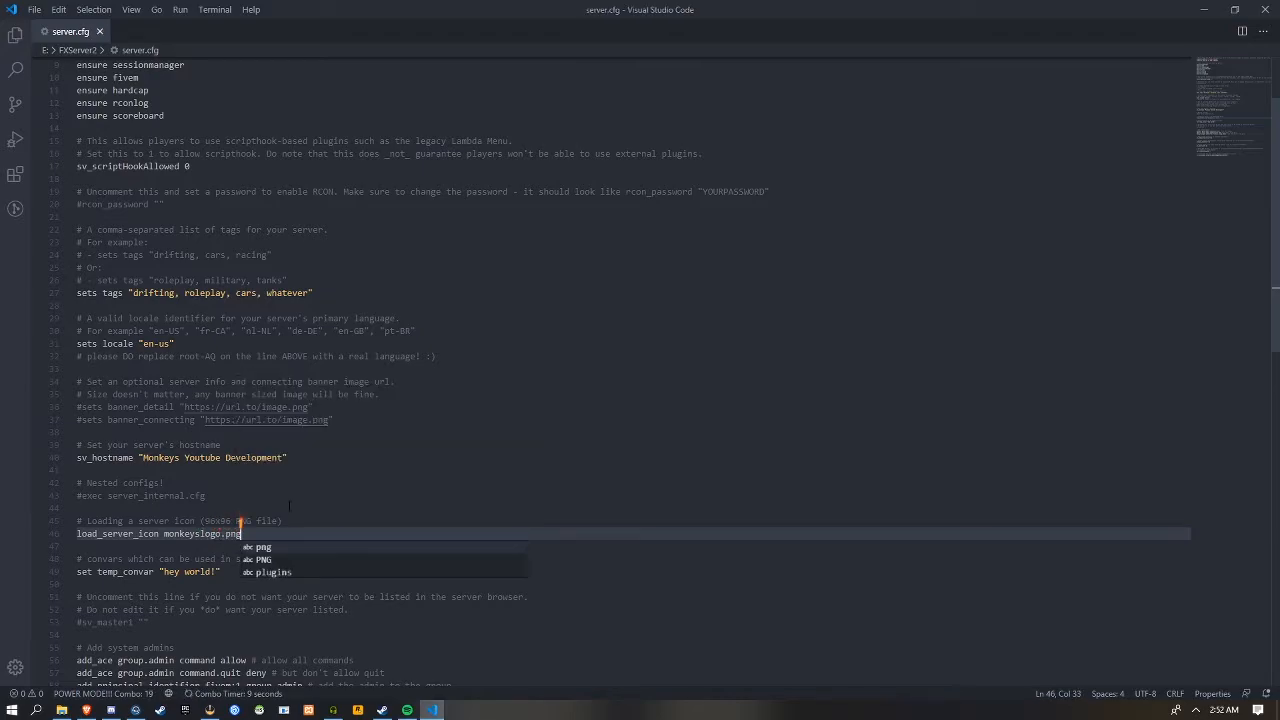
pyautogui.press('Escape')
pyautogui.press('Home')
pyautogui.write('#')
pyautogui.hotkey('ctrl', 's')
# Review the banner_detail and banner_connecting lines and the temp_convar setting in server.cfg
pyautogui.moveTo(365, 430); pyautogui.dragTo(66, 408)
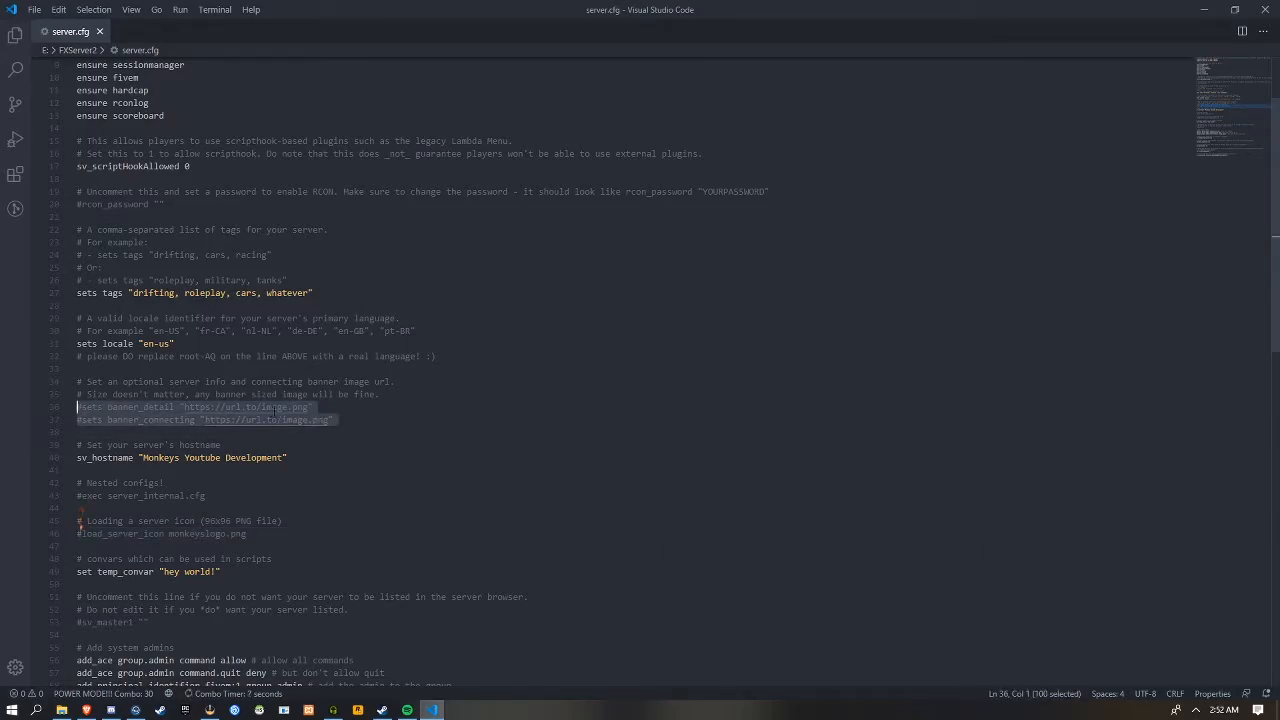
pyautogui.click(338, 420)
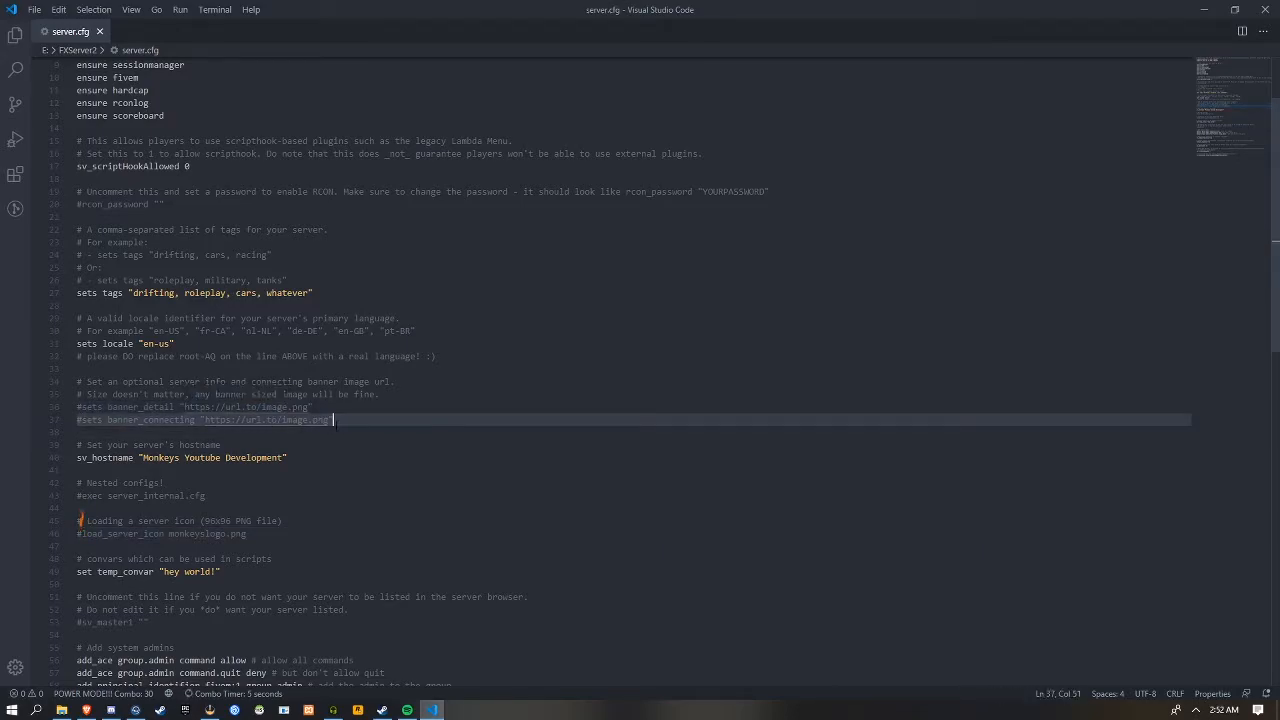
pyautogui.doubleClick(144, 420)
pyautogui.doubleClick(172, 408)
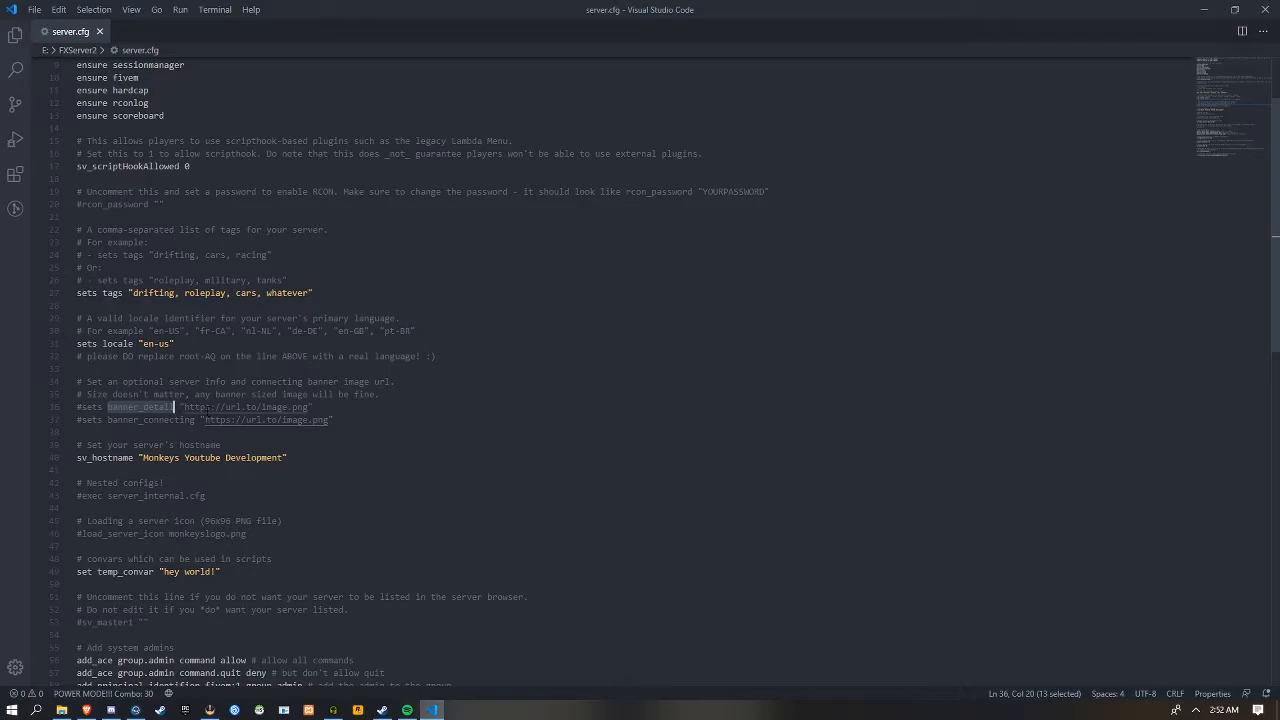
pyautogui.scroll(-3, 316, 433)
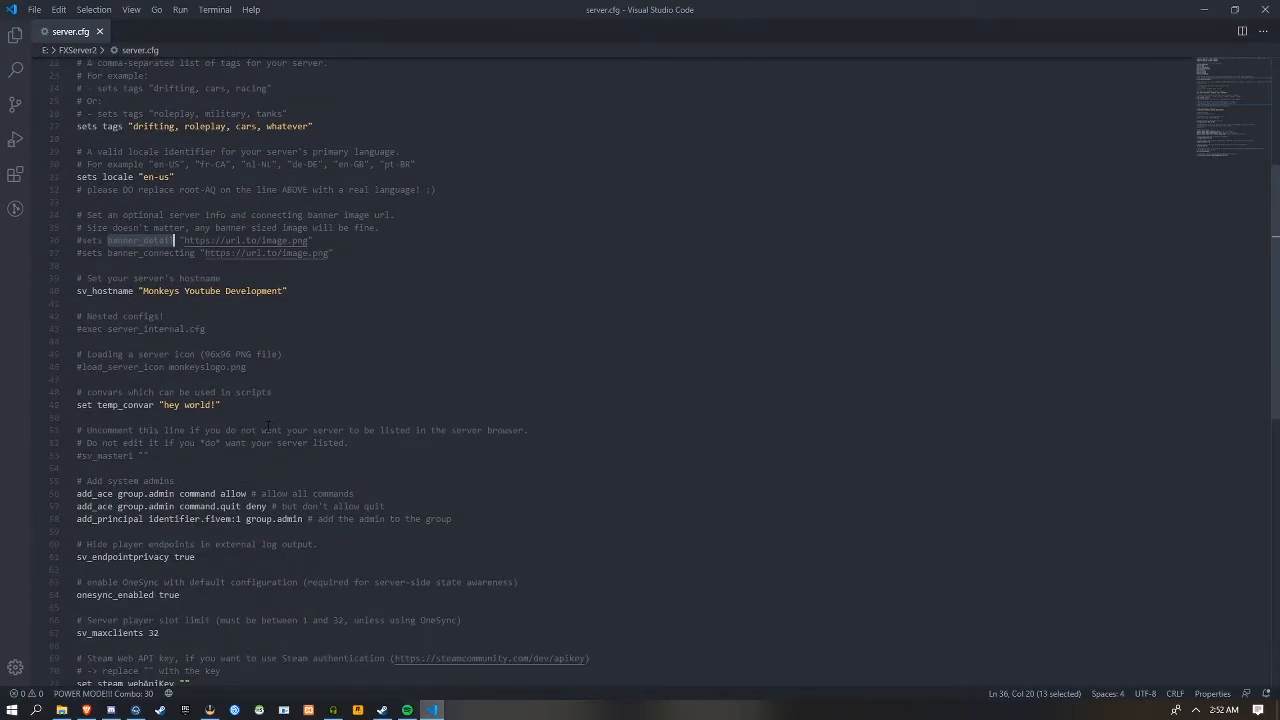
pyautogui.moveTo(264, 410); pyautogui.dragTo(97, 405)
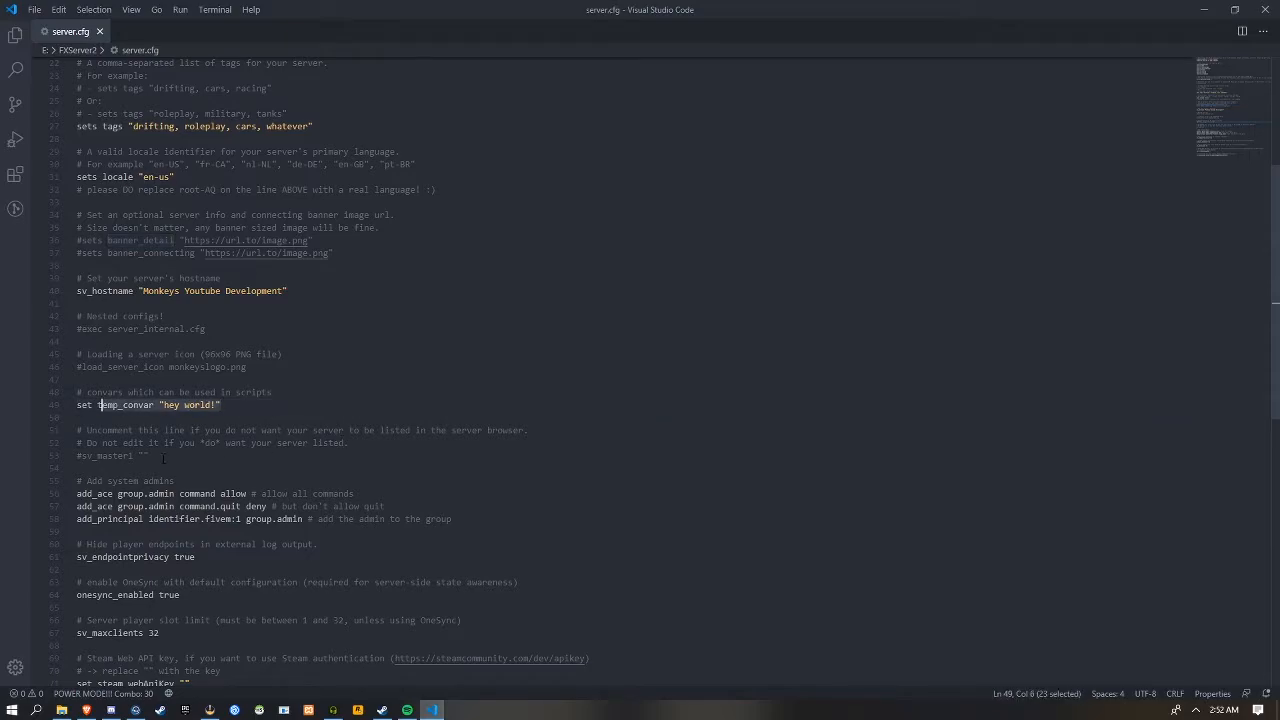
# Try uncommenting the sv_master1 line, comment it out again and save server.cfg
pyautogui.click(83, 456)
pyautogui.press('BackSpace')
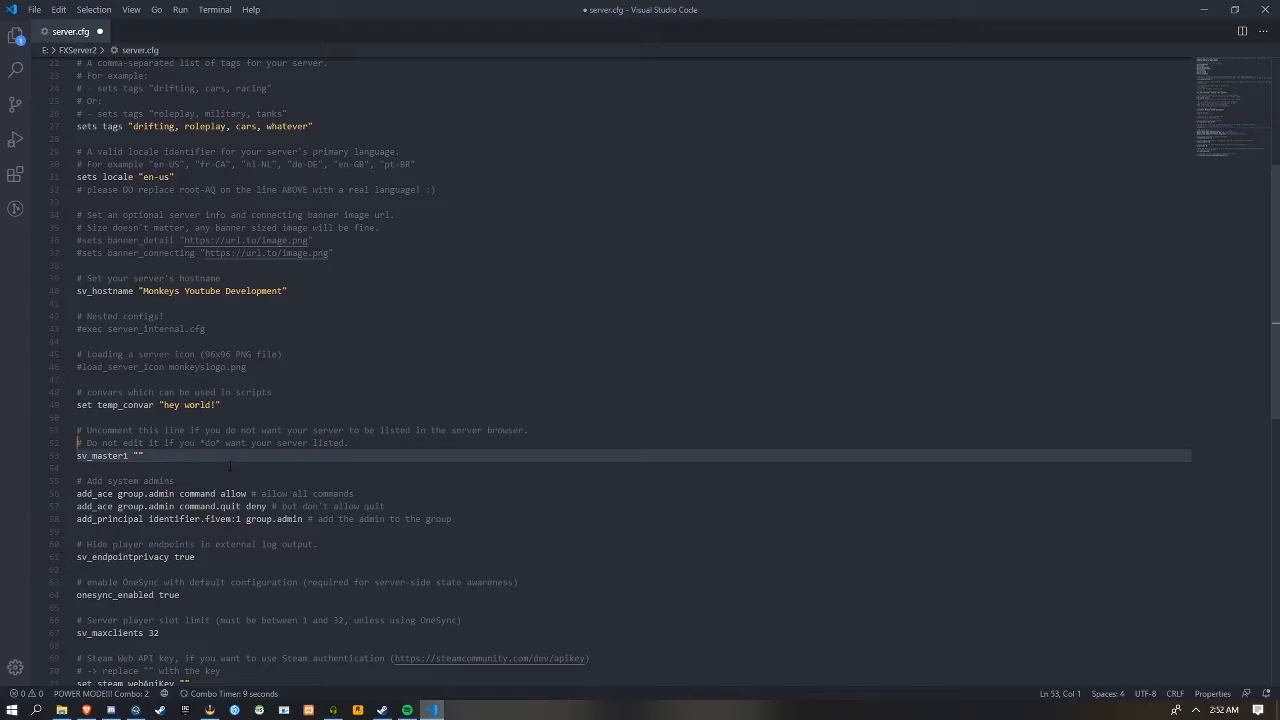
pyautogui.write('#')
pyautogui.hotkey('ctrl', 's')
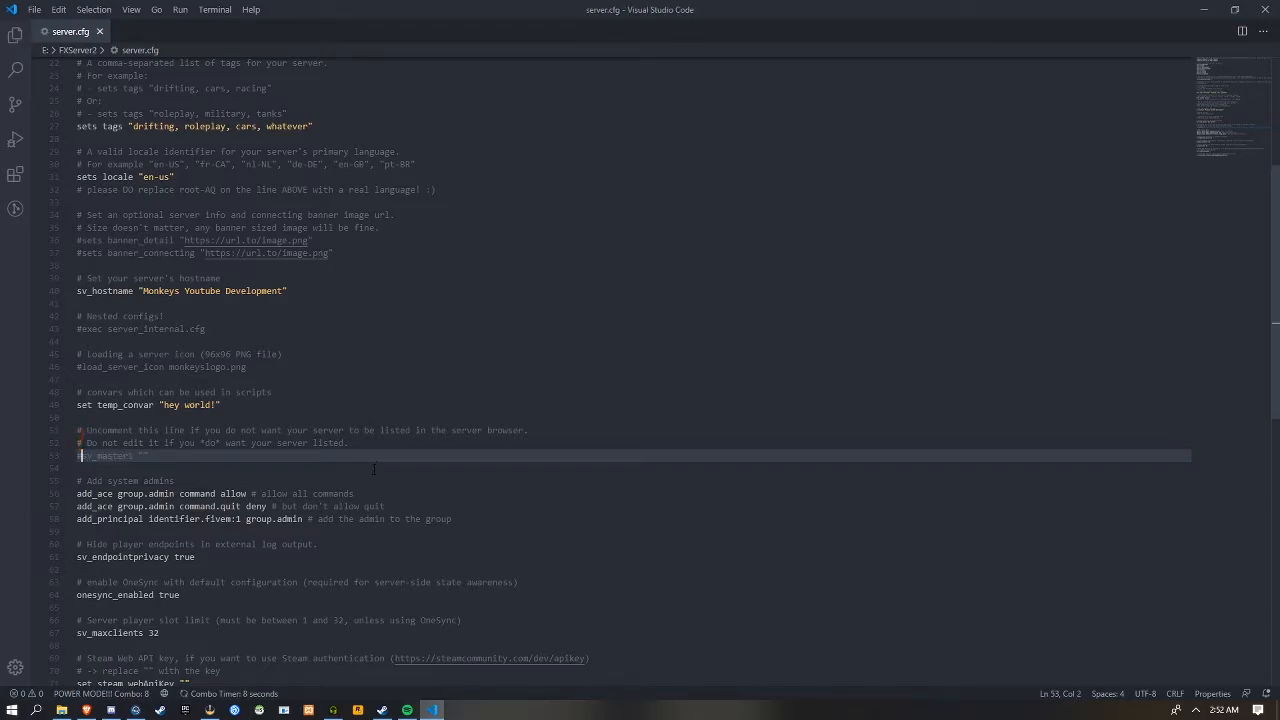
# Add the line "add_principal identifer.steam:steamhex group.admin" below the existing add_principal entry and save server.cfg
pyautogui.scroll(-3, 373, 467)
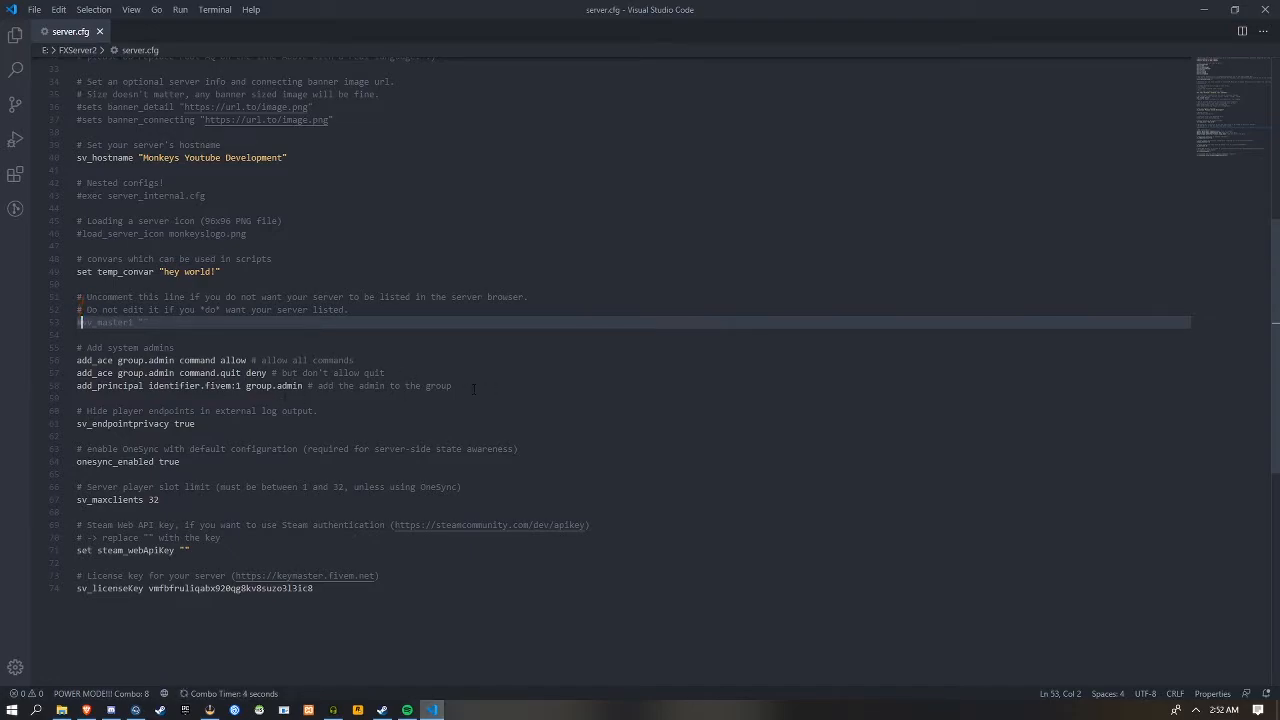
pyautogui.click(518, 385)
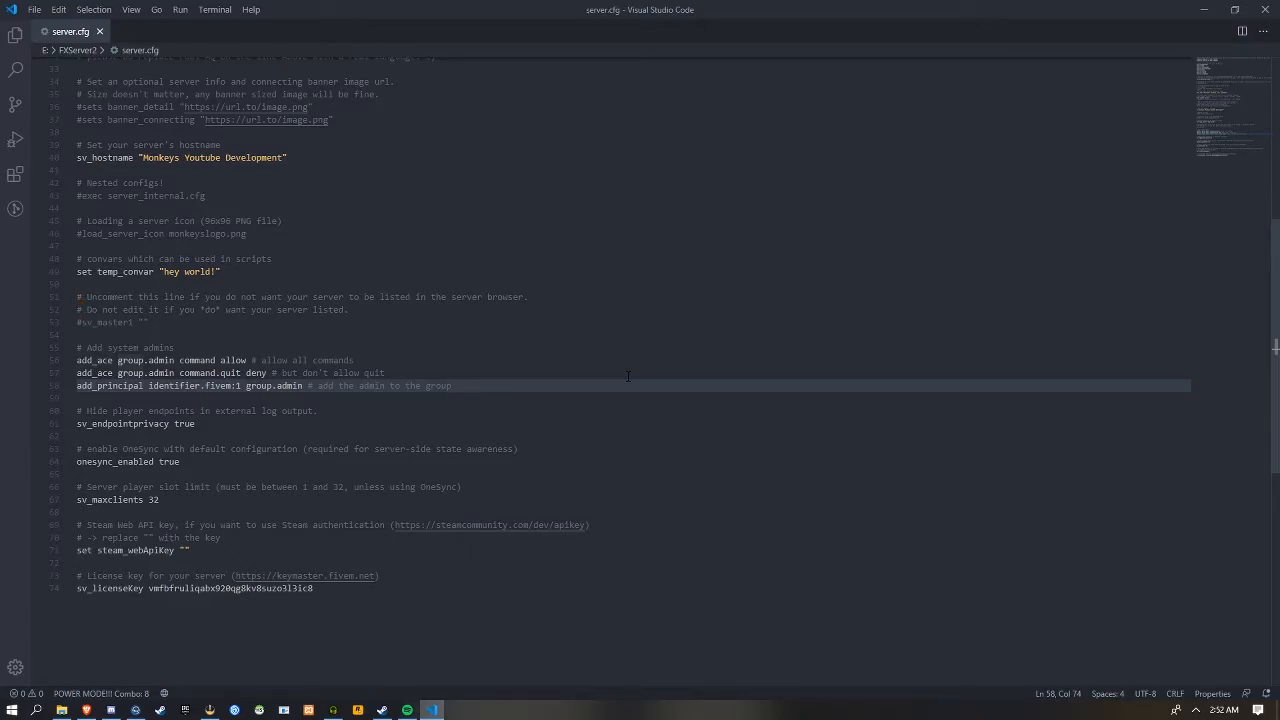
pyautogui.press('Return')
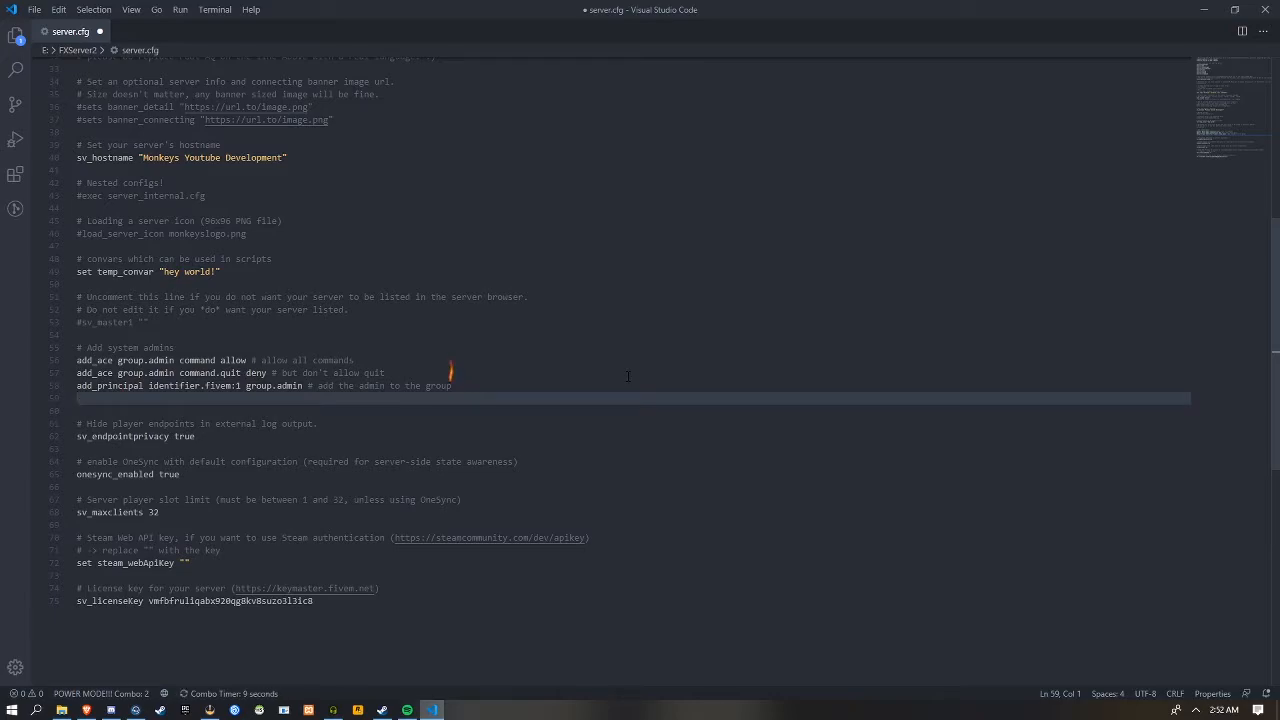
pyautogui.write('add_principal identifer.steam:')
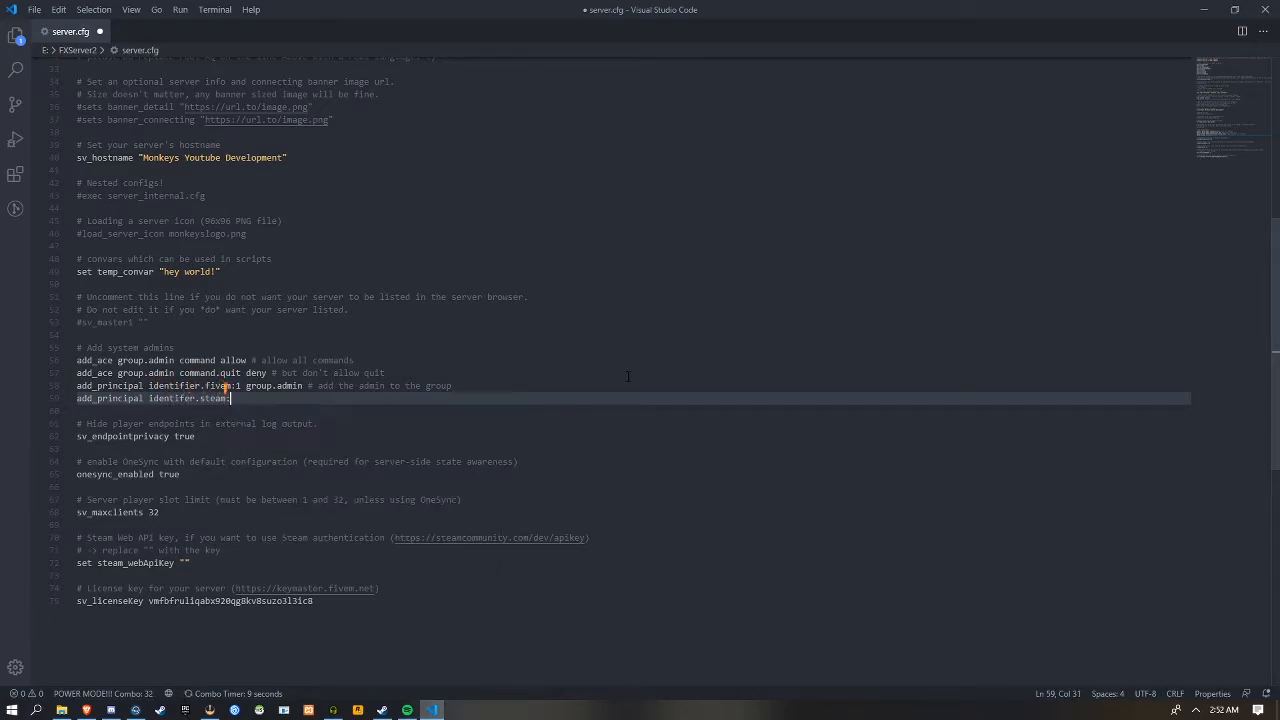
pyautogui.write('steamhex group')
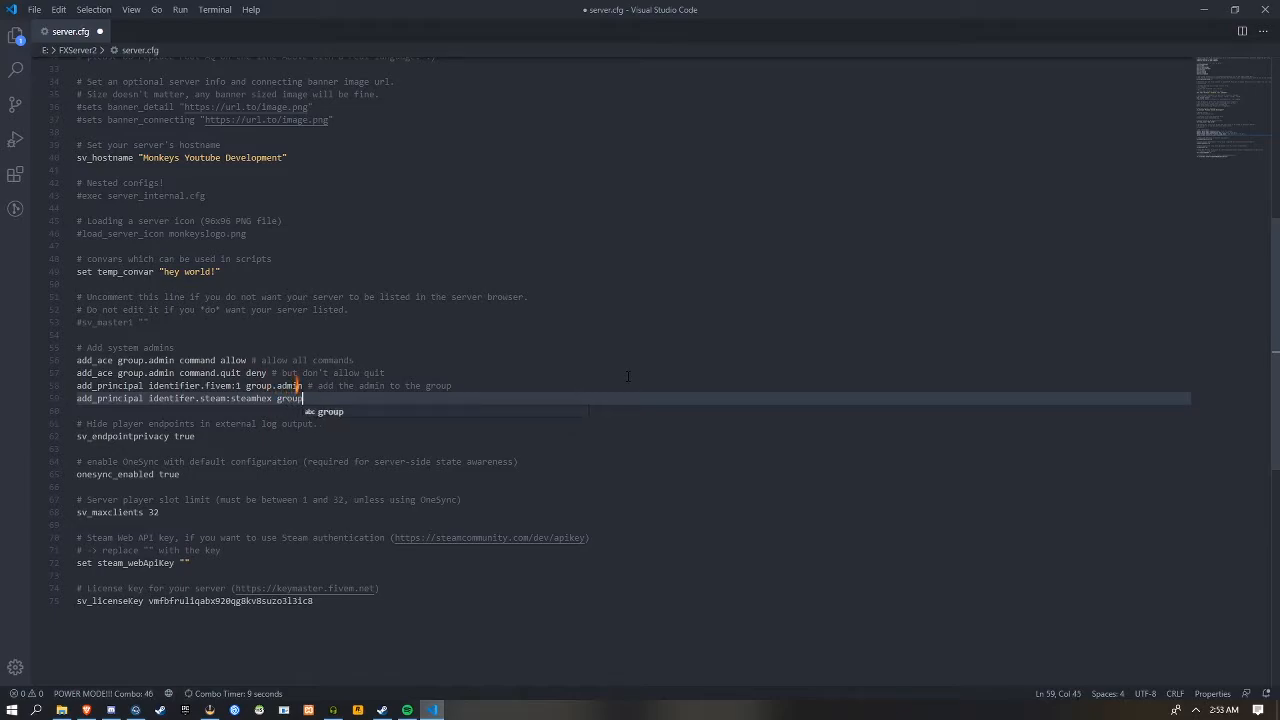
pyautogui.write('.')
pyautogui.write('adm')
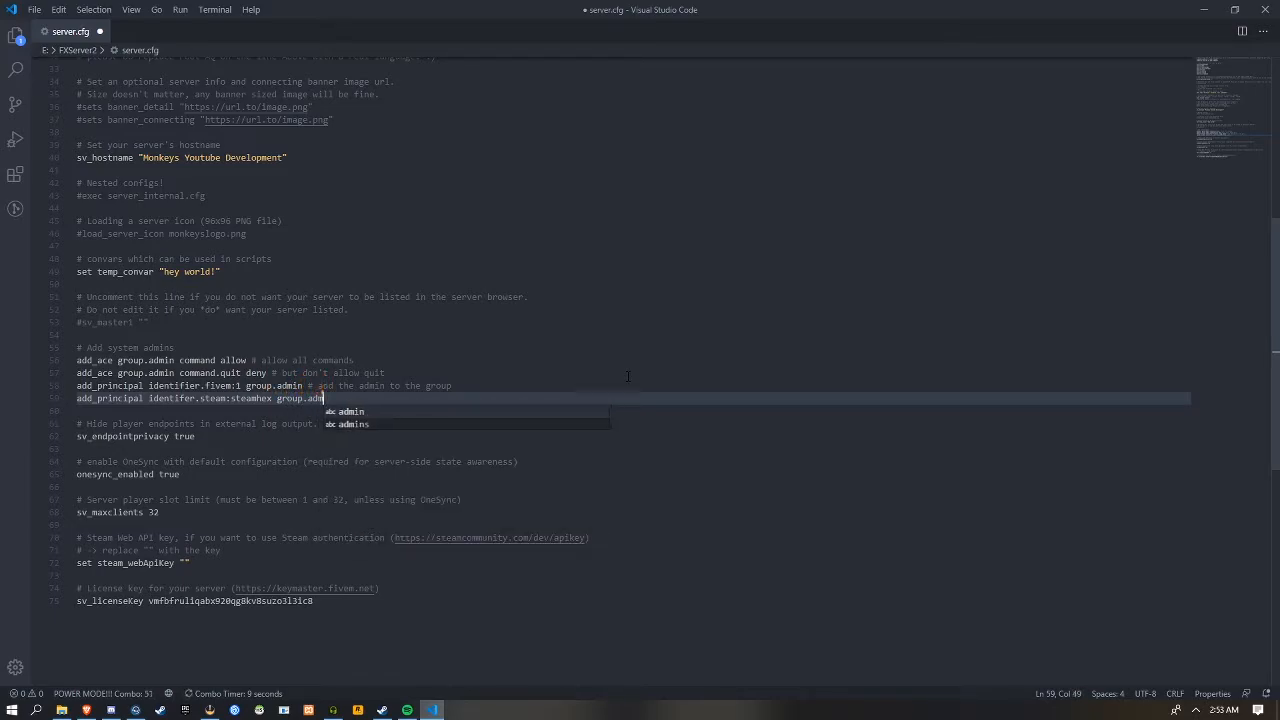
pyautogui.write('in')
pyautogui.hotkey('ctrl', 's')
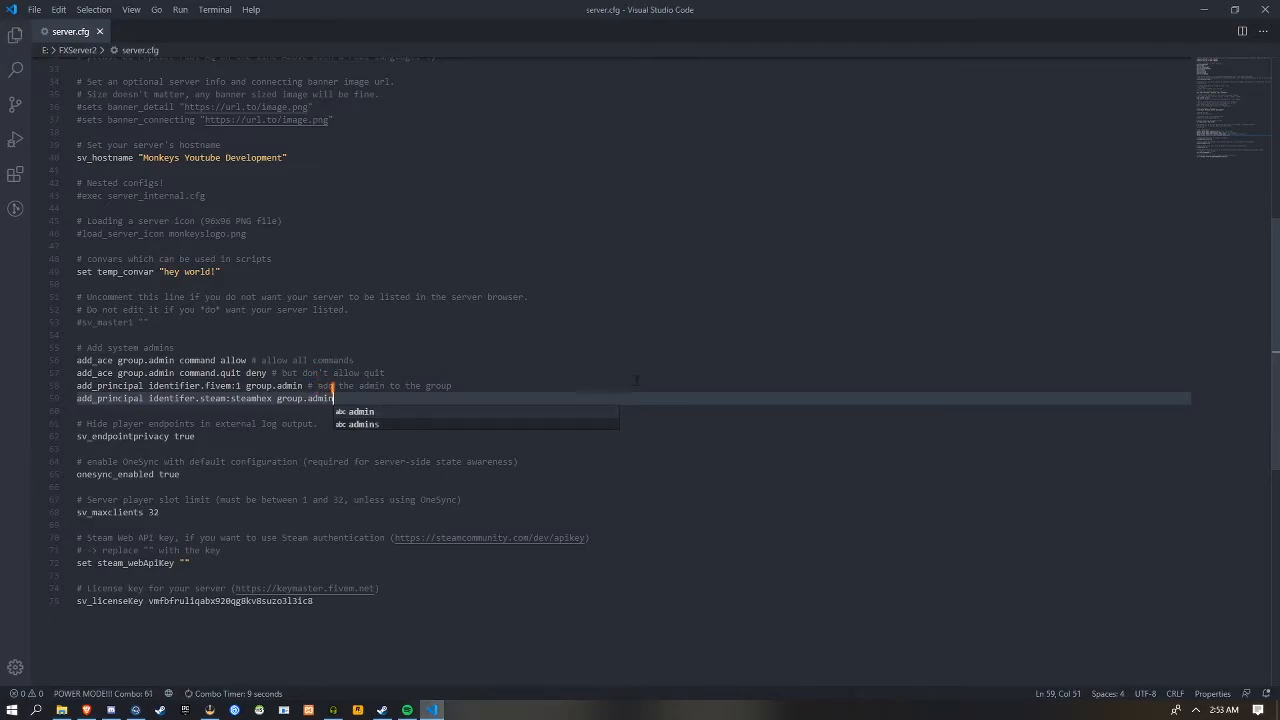
# Set onesync_enabled to false in server.cfg
pyautogui.click(245, 437)
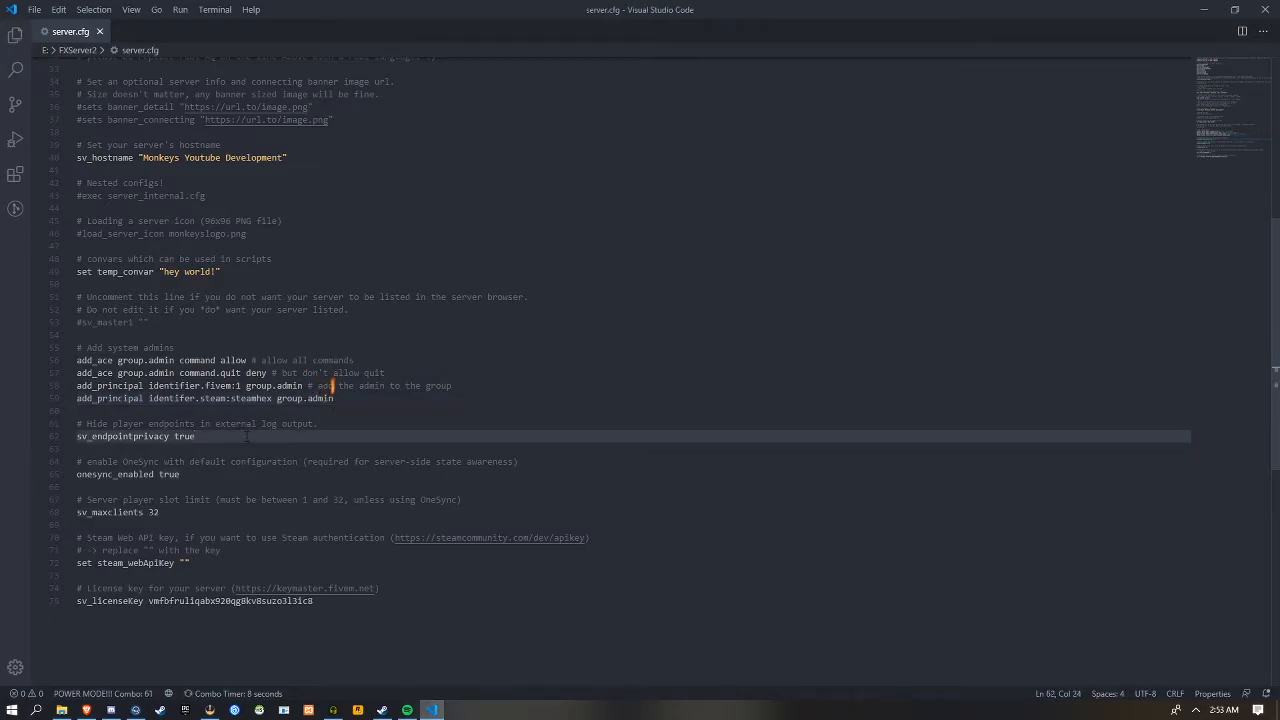
pyautogui.doubleClick(178, 474)
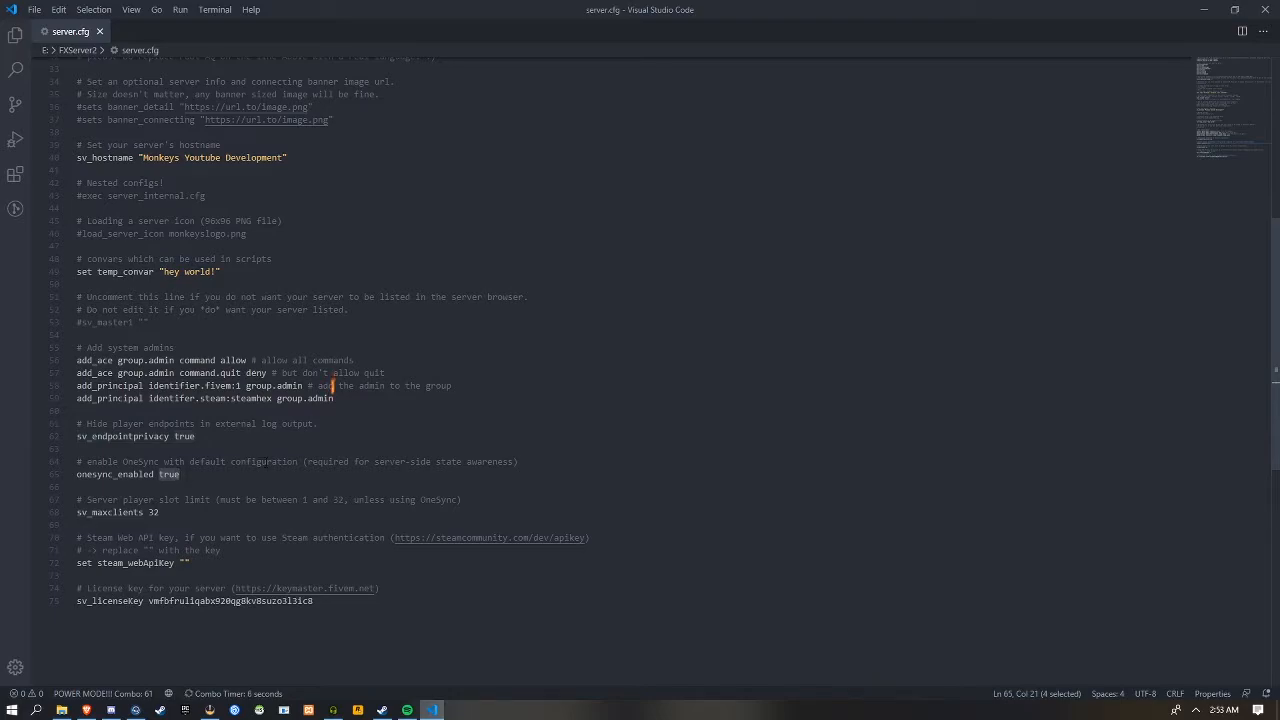
pyautogui.write('false')
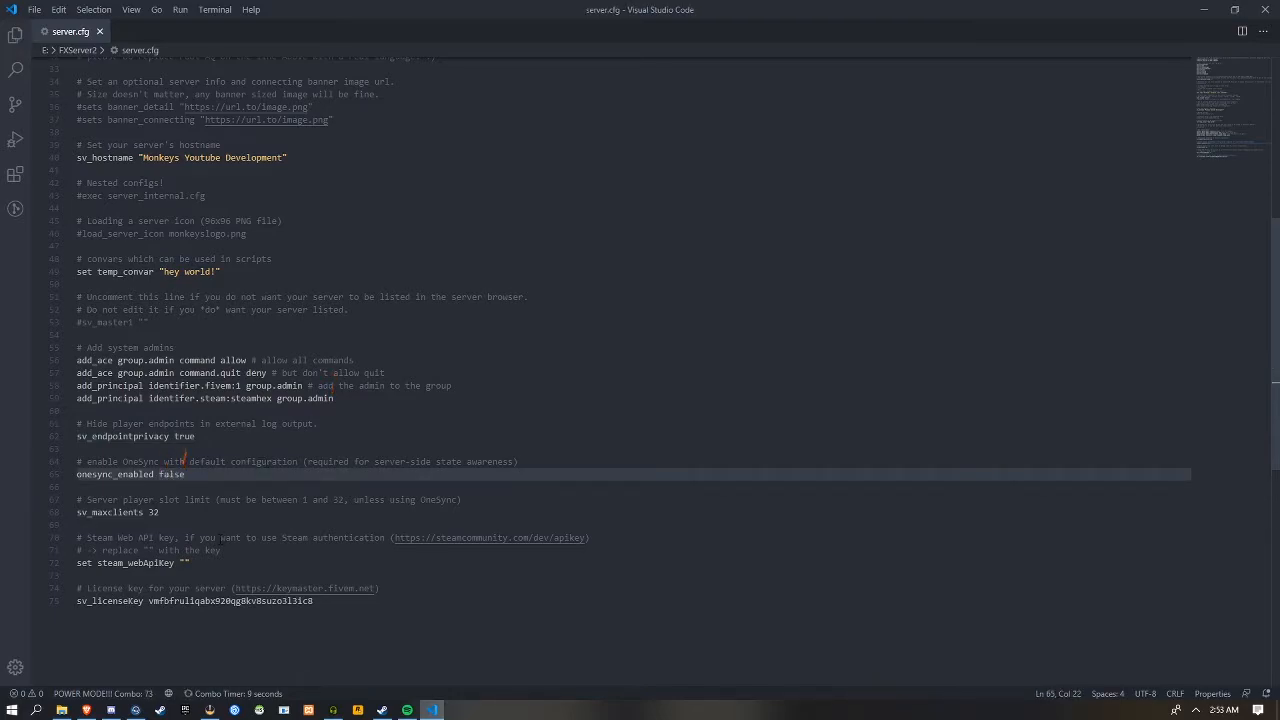
# Try a player slot limit of 100 for sv_maxclients, put it back to 32 and save server.cfg
pyautogui.doubleClick(155, 512)
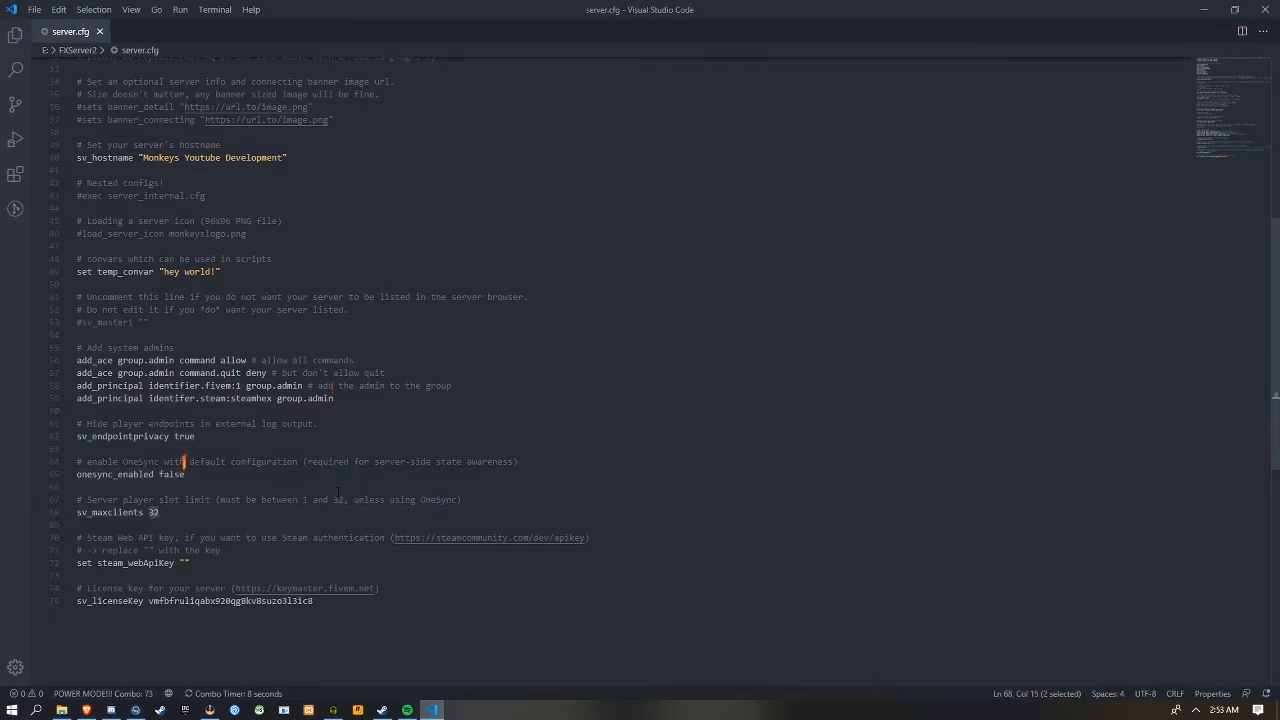
pyautogui.write('11')
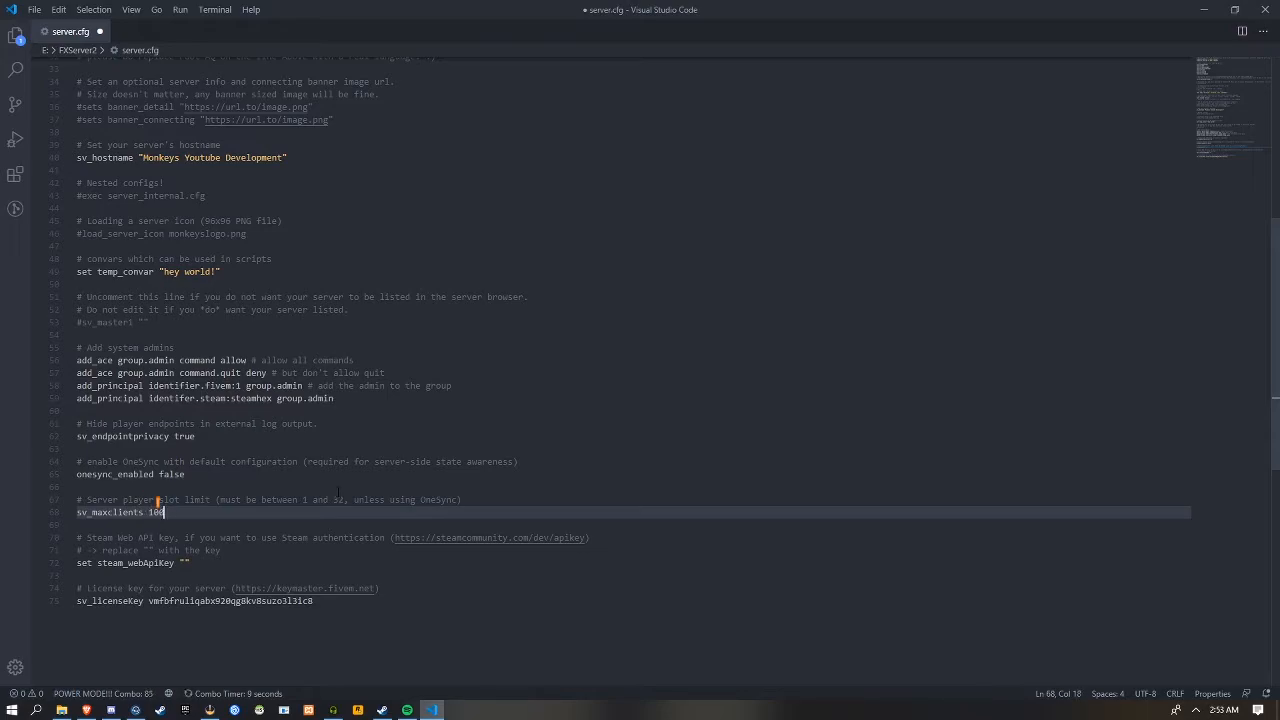
pyautogui.press('BackSpace')
pyautogui.press('BackSpace')
pyautogui.write('32')
pyautogui.hotkey('ctrl', 's')
pyautogui.hotkey('ctrl', 's')
pyautogui.hotkey('ctrl', 's')
pyautogui.hotkey('ctrl', 's')
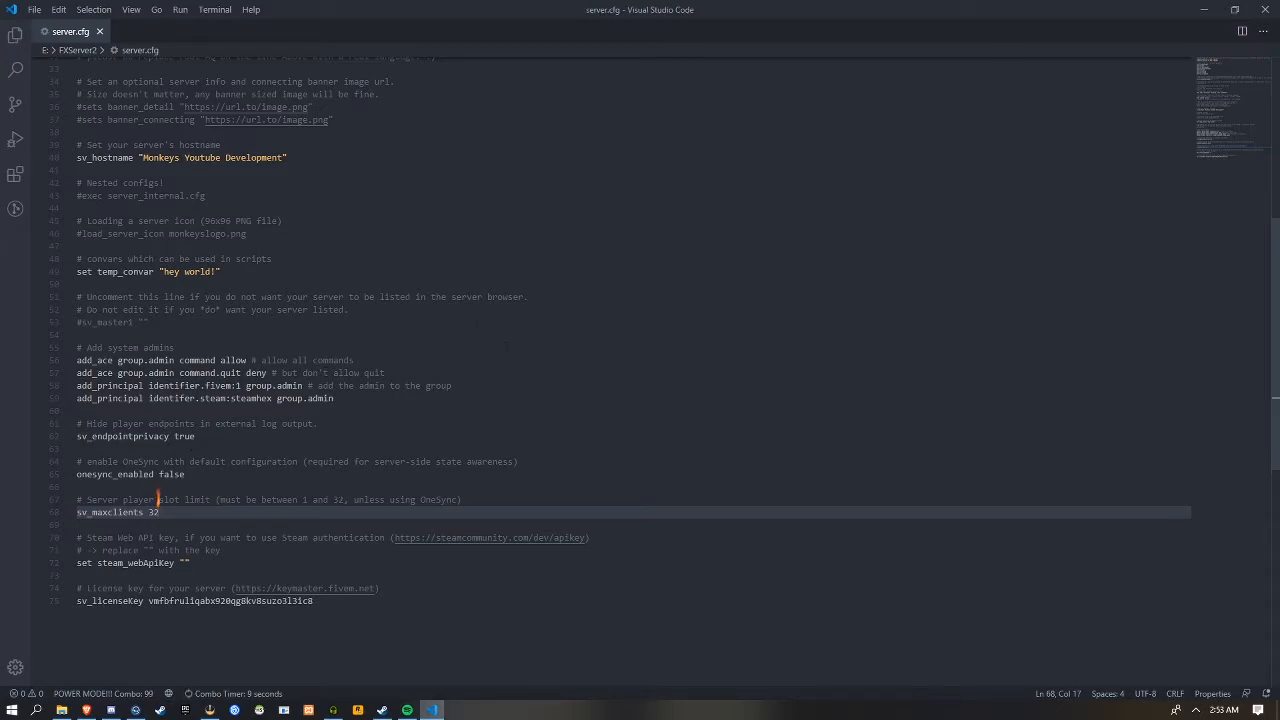
# Close the editor and create a new text document named start.bat in the FXServer2 folder, accepting the extension change
pyautogui.click(1262, 9)
pyautogui.click(645, 54)
pyautogui.scroll(-2, 380, 390)
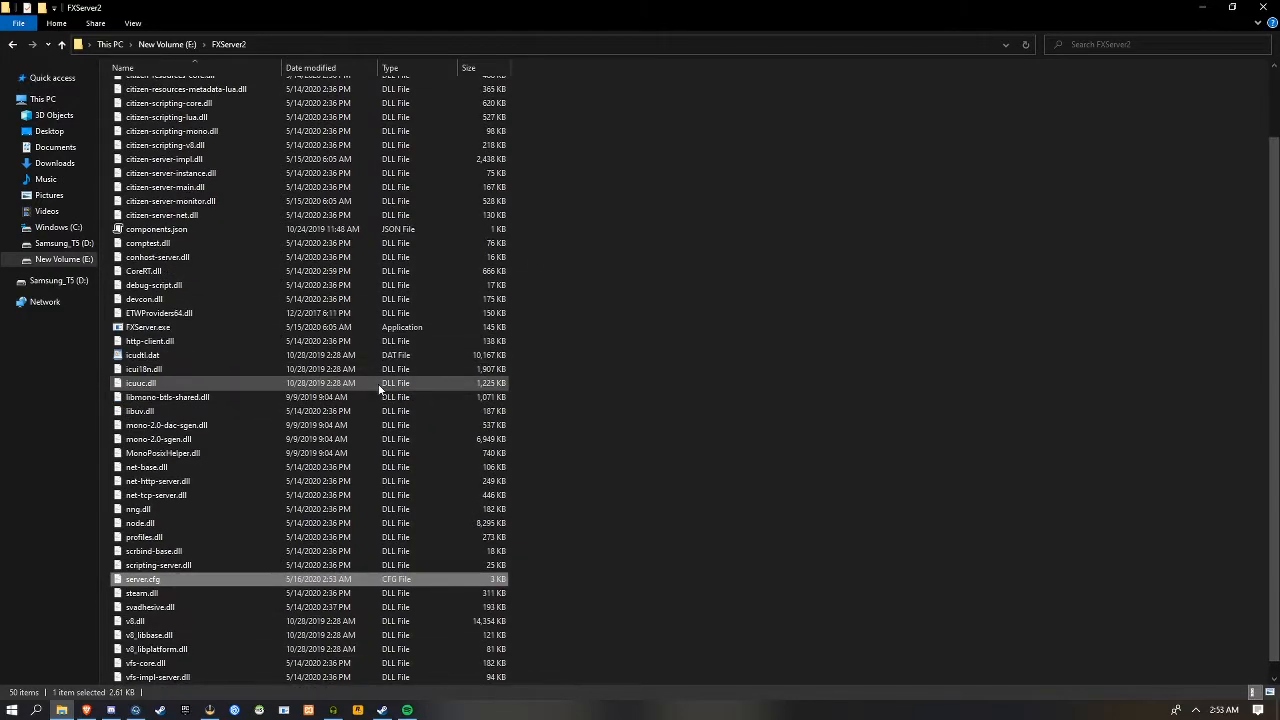
pyautogui.scroll(-1, 381, 357)
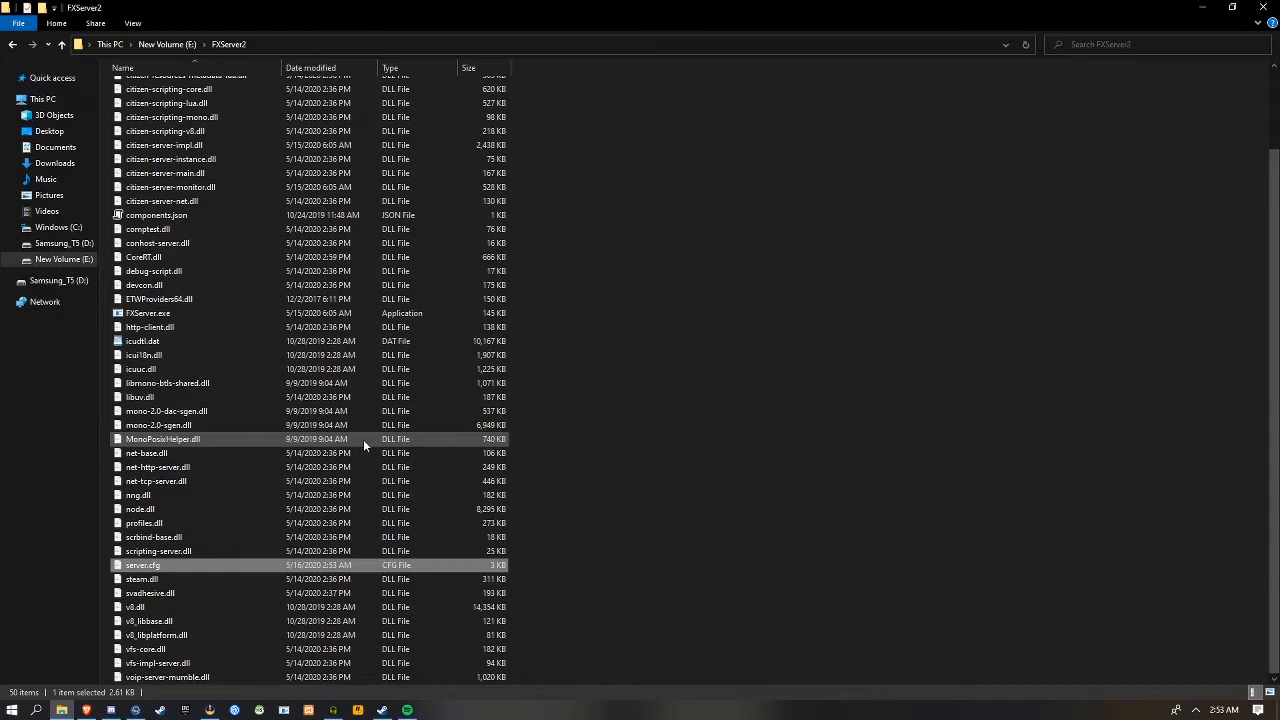
pyautogui.rightClick(822, 362)
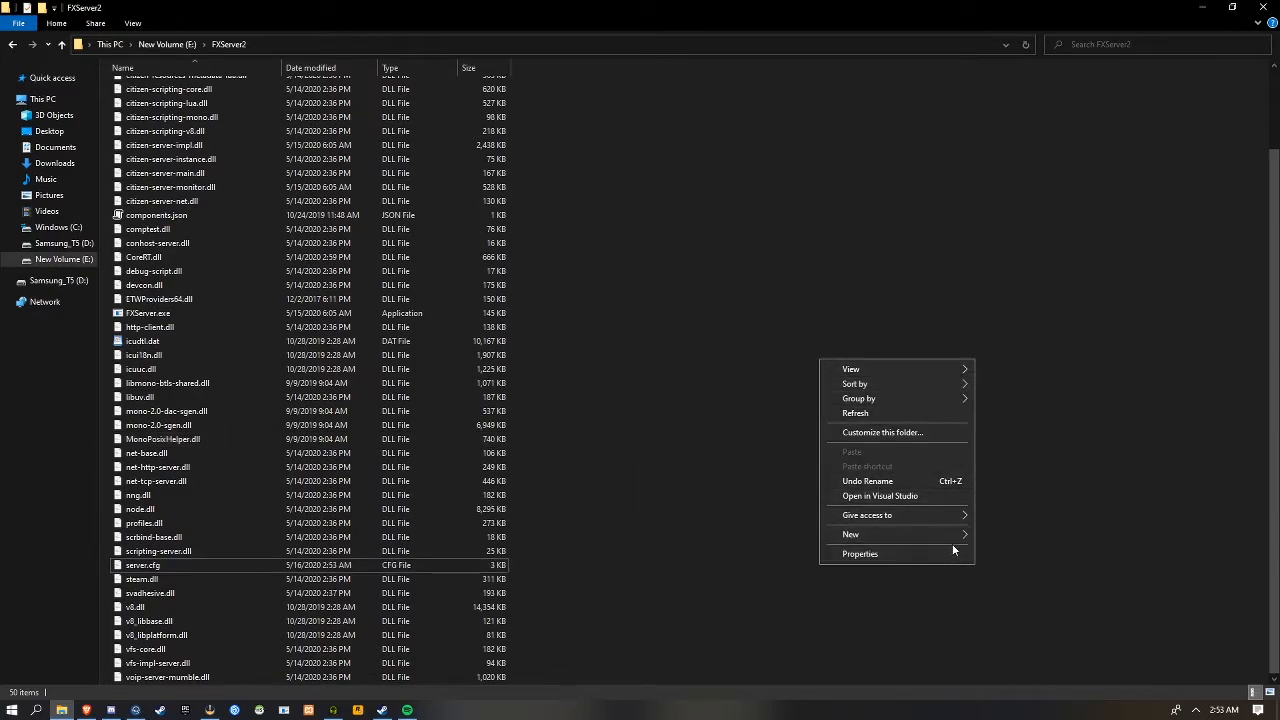
pyautogui.moveTo(965, 541)
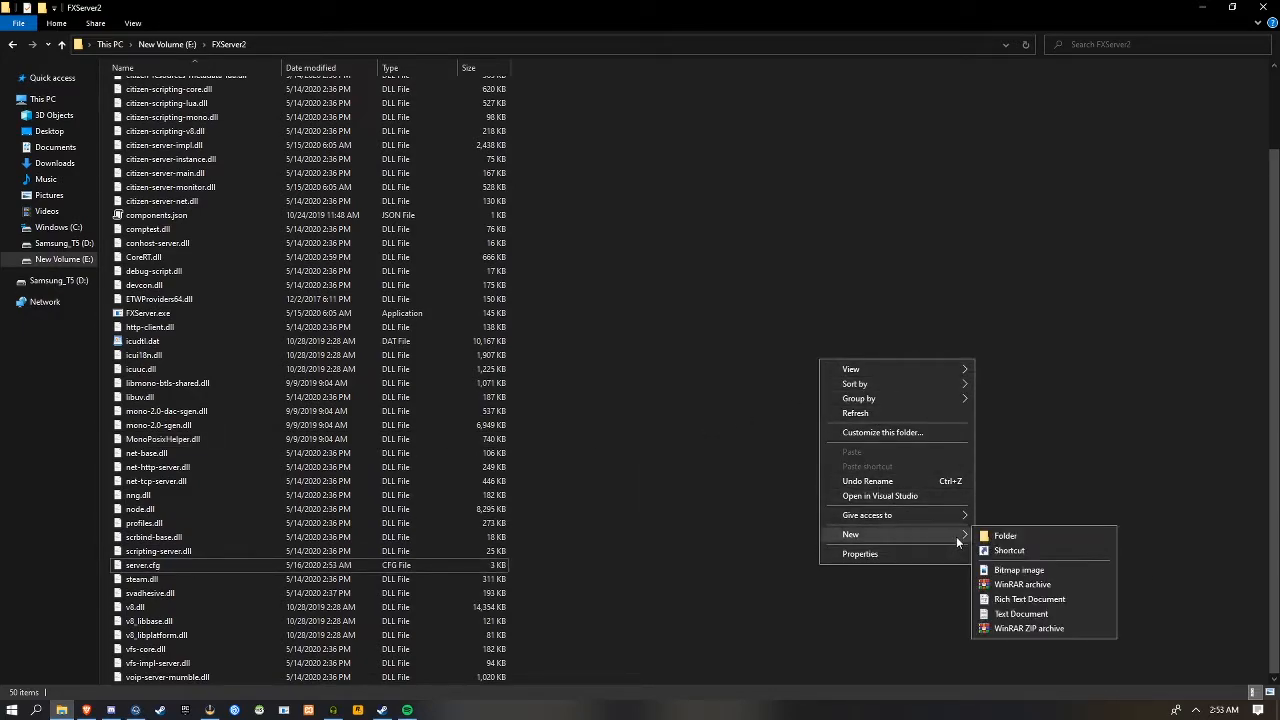
pyautogui.click(1021, 614)
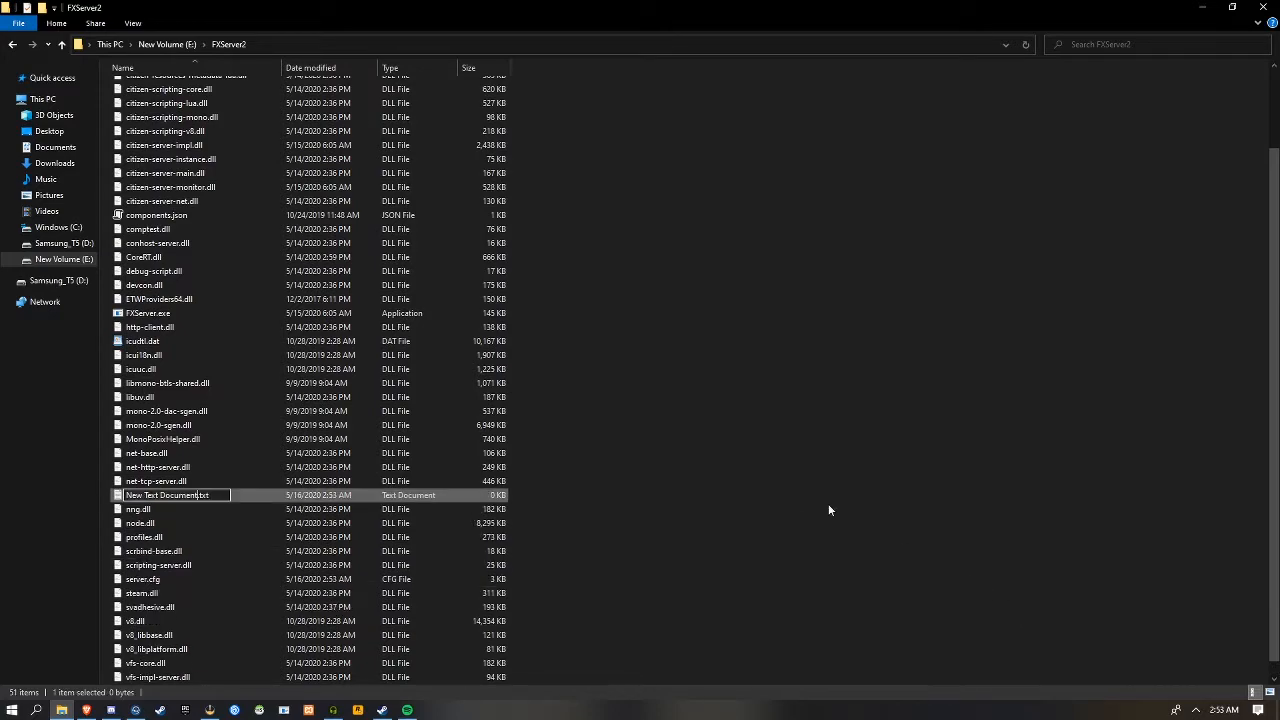
pyautogui.write('start.bat')
pyautogui.press('Return')
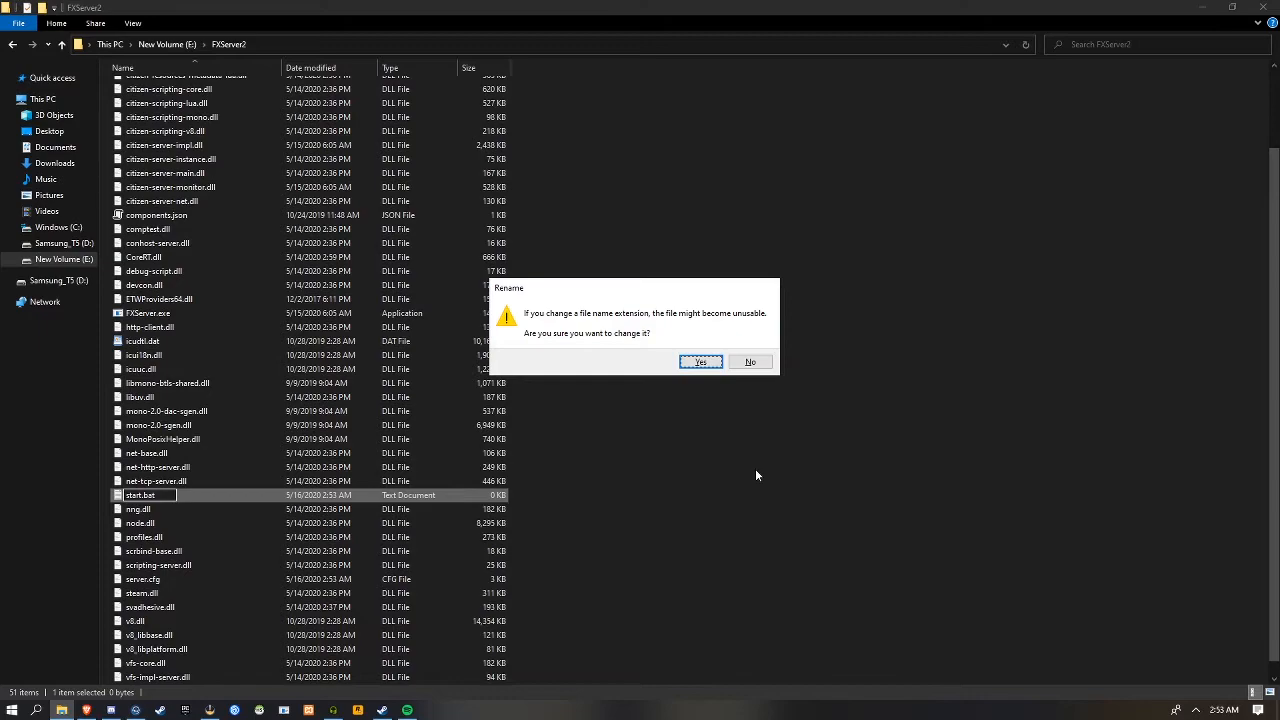
pyautogui.press('Return')
# Switch to the FiveM setup documentation in the browser and copy the two Windows commands for running the server
pyautogui.click(86, 710)
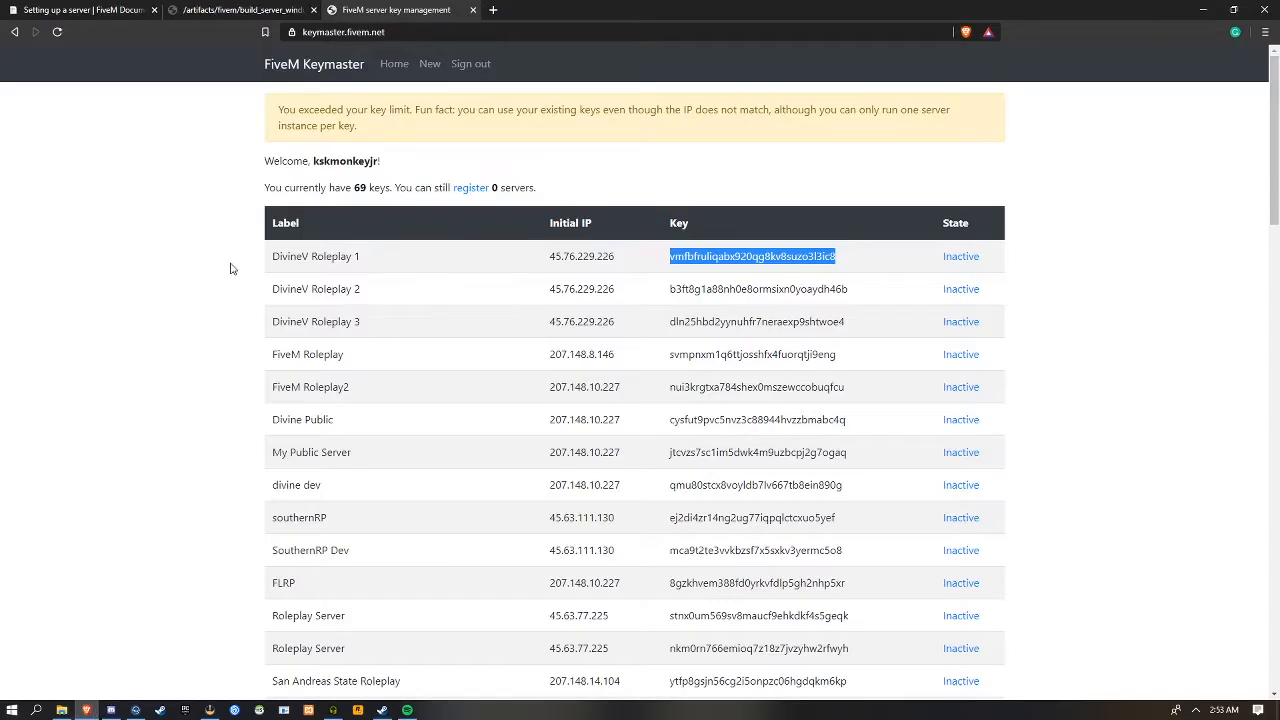
pyautogui.click(120, 9)
pyautogui.scroll(-1, 489, 531)
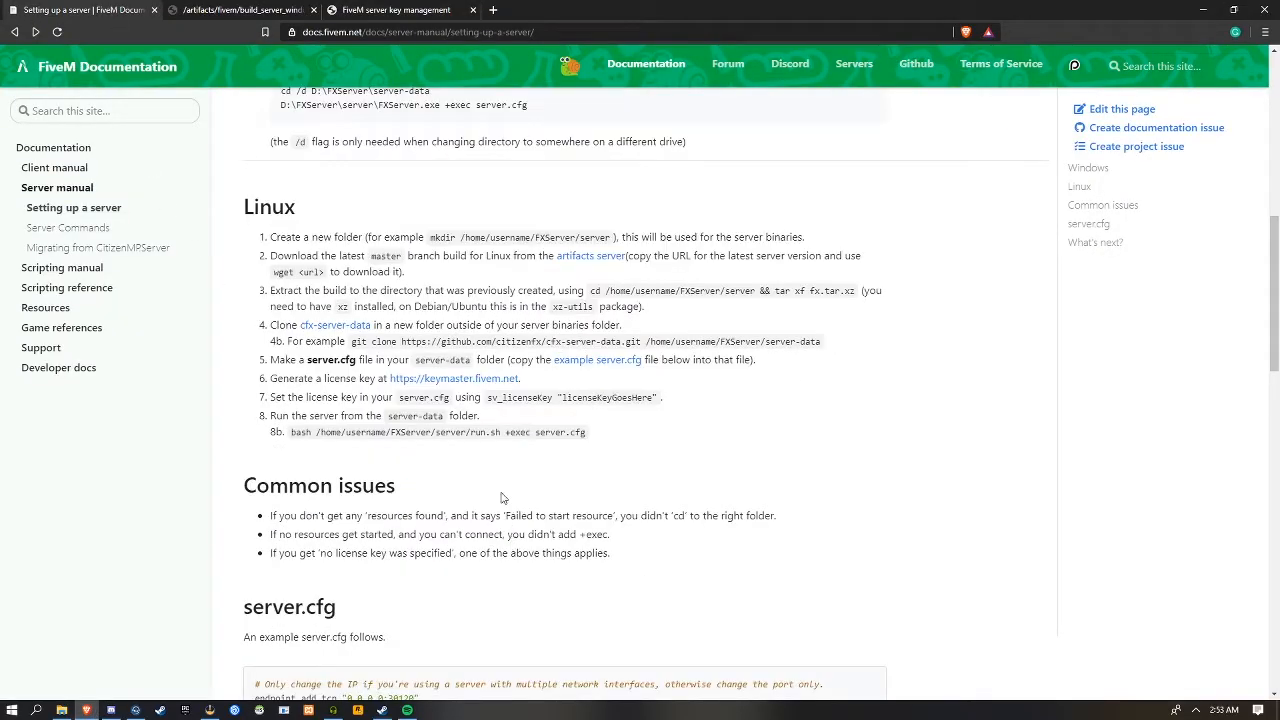
pyautogui.moveTo(314, 416); pyautogui.dragTo(276, 416)
pyautogui.click(323, 418)
pyautogui.scroll(3, 365, 366)
pyautogui.moveTo(291, 390); pyautogui.dragTo(430, 425)
pyautogui.click(606, 420)
pyautogui.moveTo(560, 444); pyautogui.dragTo(262, 437)
pyautogui.hotkey('ctrl', 'c')
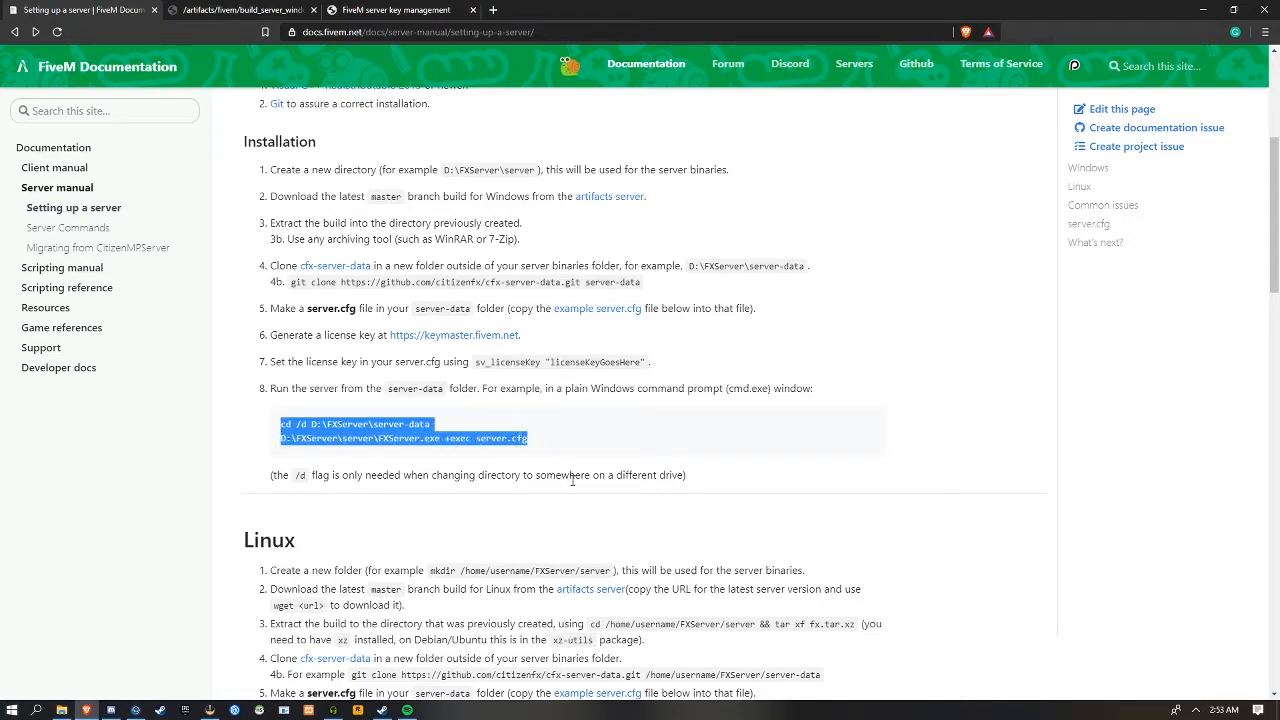
# Open start.bat from the FXServer2 folder for editing in Notepad and paste in the copied commands
pyautogui.click(61, 710)
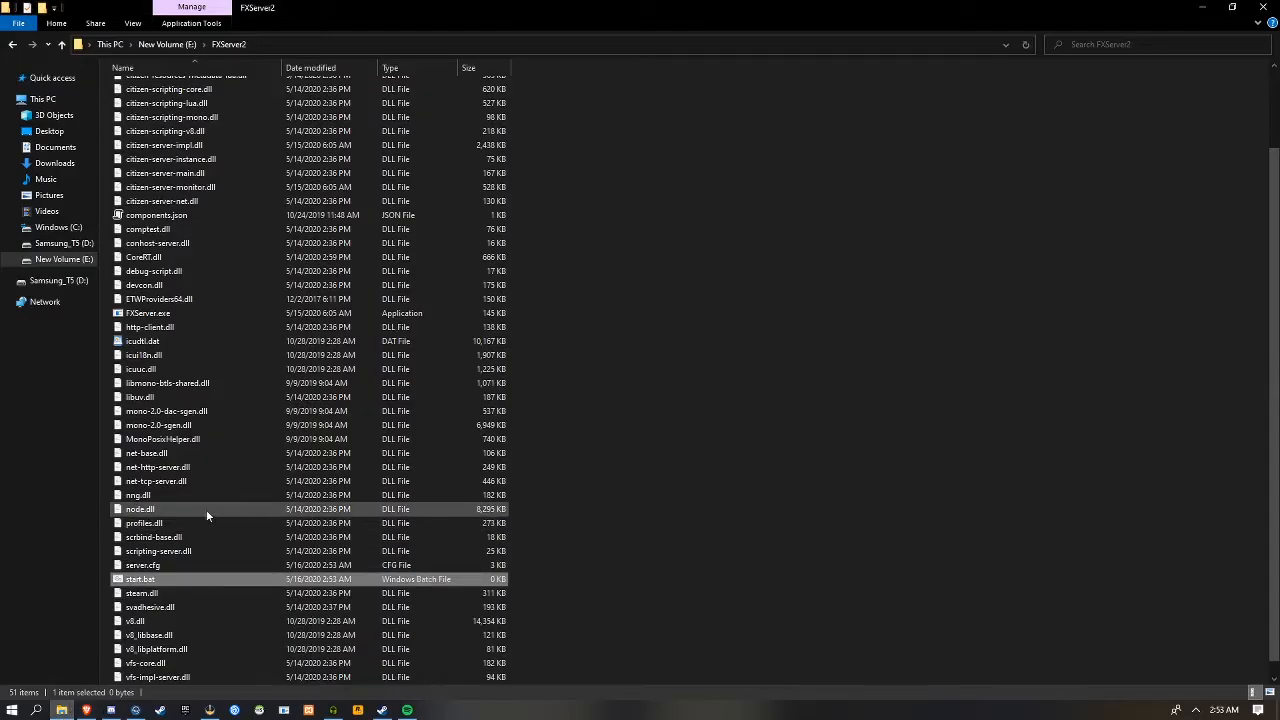
pyautogui.rightClick(150, 579)
pyautogui.click(181, 261)
pyautogui.hotkey('ctrl', 'v')
# Change the drive letter of the cd path in start.bat to E
pyautogui.moveTo(267, 101); pyautogui.dragTo(256, 101)
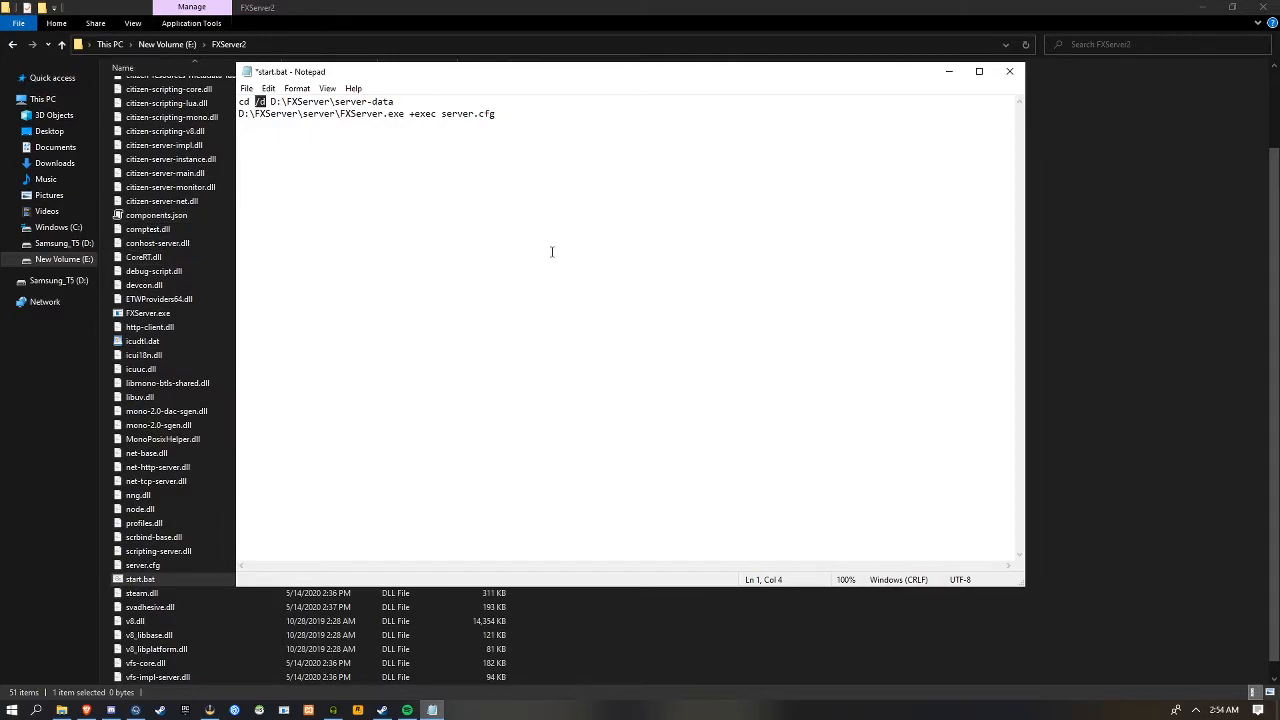
pyautogui.press('Right')
pyautogui.press('Right')
pyautogui.write('E')
# Copy the resources folder's path from File Explorer and make the cd path in start.bat E:\FXServer2\resources
pyautogui.click(760, 633)
pyautogui.scroll(3, 271, 309)
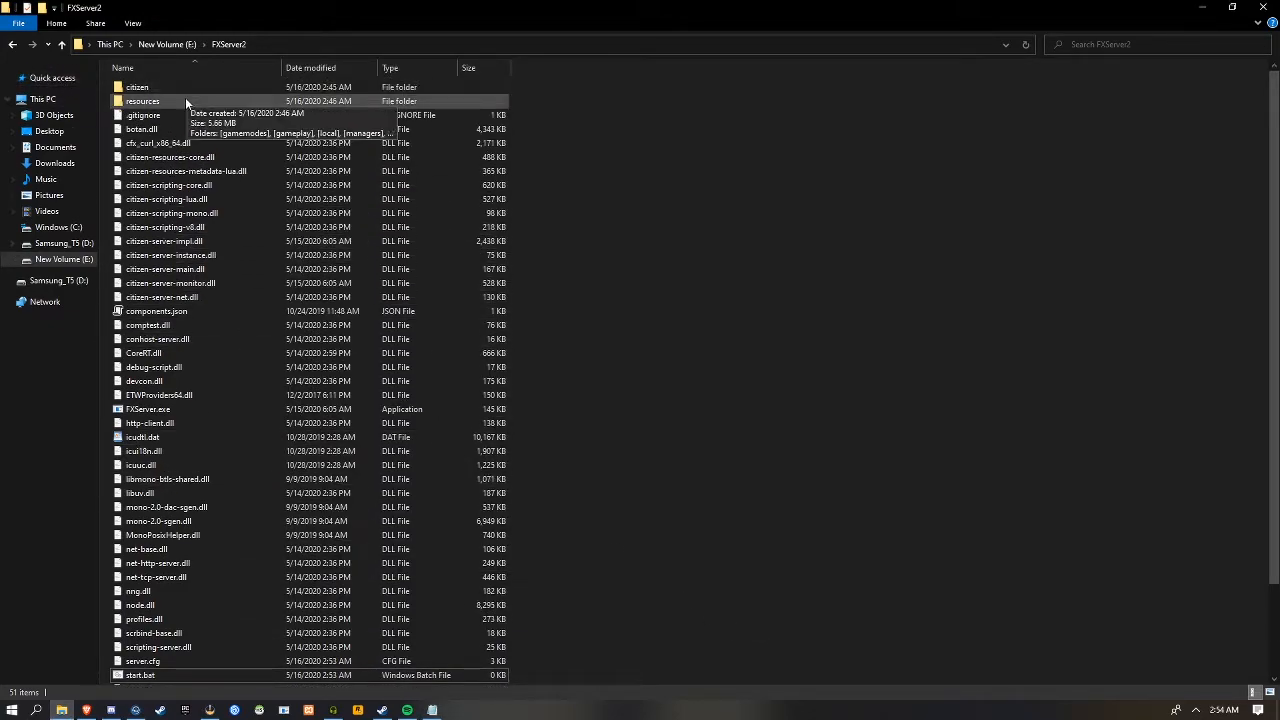
pyautogui.click(478, 103)
pyautogui.doubleClick(476, 103)
pyautogui.click(543, 44)
pyautogui.click(432, 710)
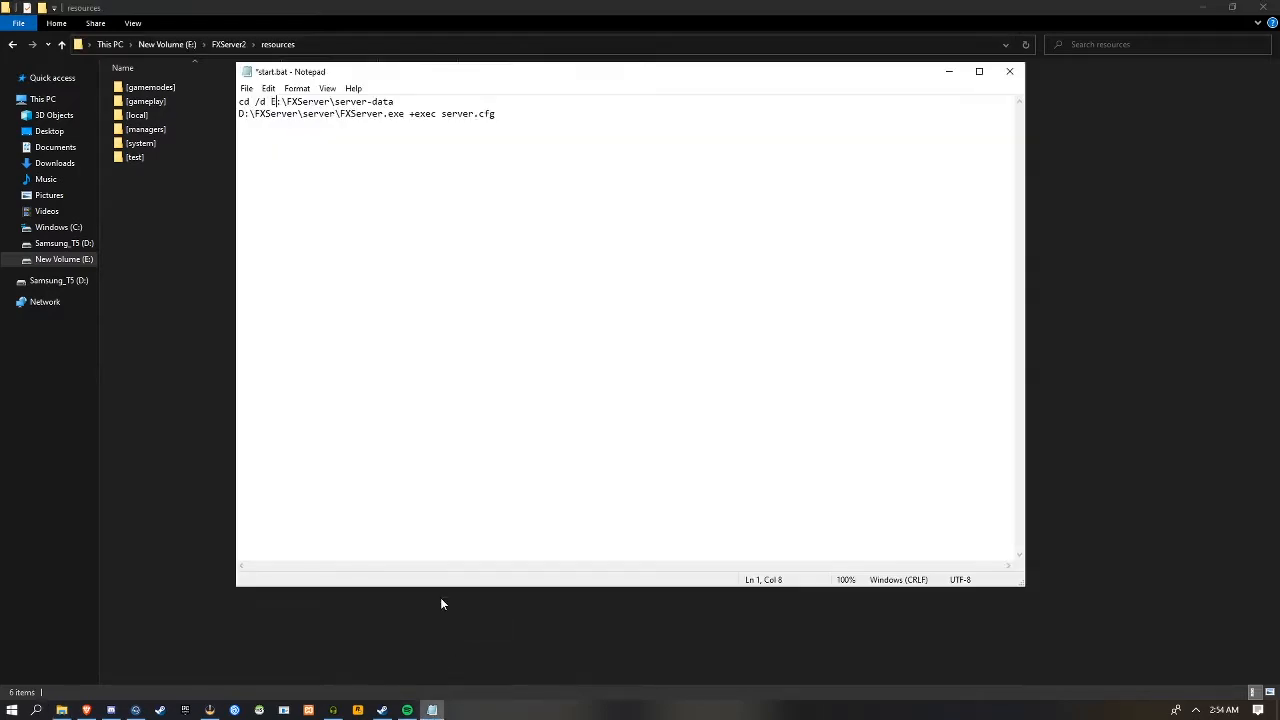
pyautogui.click(388, 102)
pyautogui.moveTo(388, 102); pyautogui.dragTo(270, 102)
pyautogui.write('E:\\FXServer2\\resources')
# Change the executable path on the second line to E:\FXServer2\FXServer.exe and save start.bat
pyautogui.moveTo(334, 114); pyautogui.dragTo(238, 114)
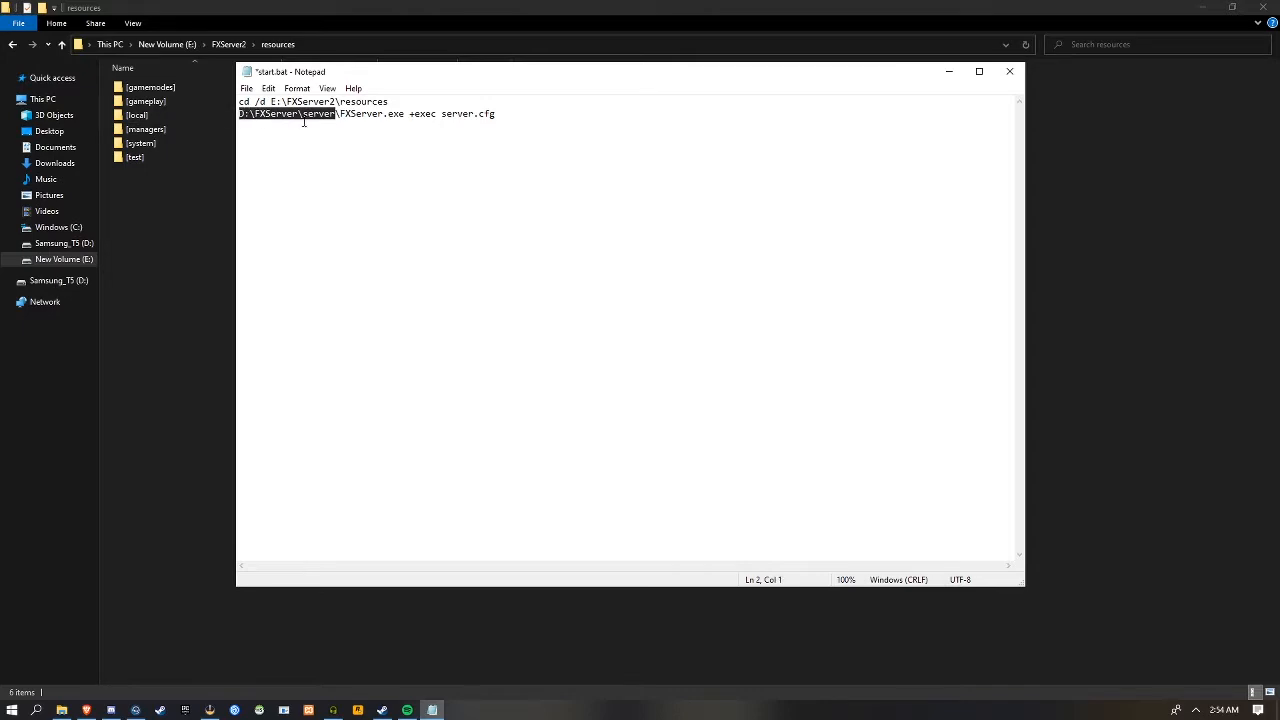
pyautogui.write('E:\\FXServer2\\resources')
pyautogui.press('BackSpace')
pyautogui.press('BackSpace')
pyautogui.press('BackSpace')
pyautogui.press('BackSpace')
pyautogui.press('BackSpace')
pyautogui.press('BackSpace')
pyautogui.press('BackSpace')
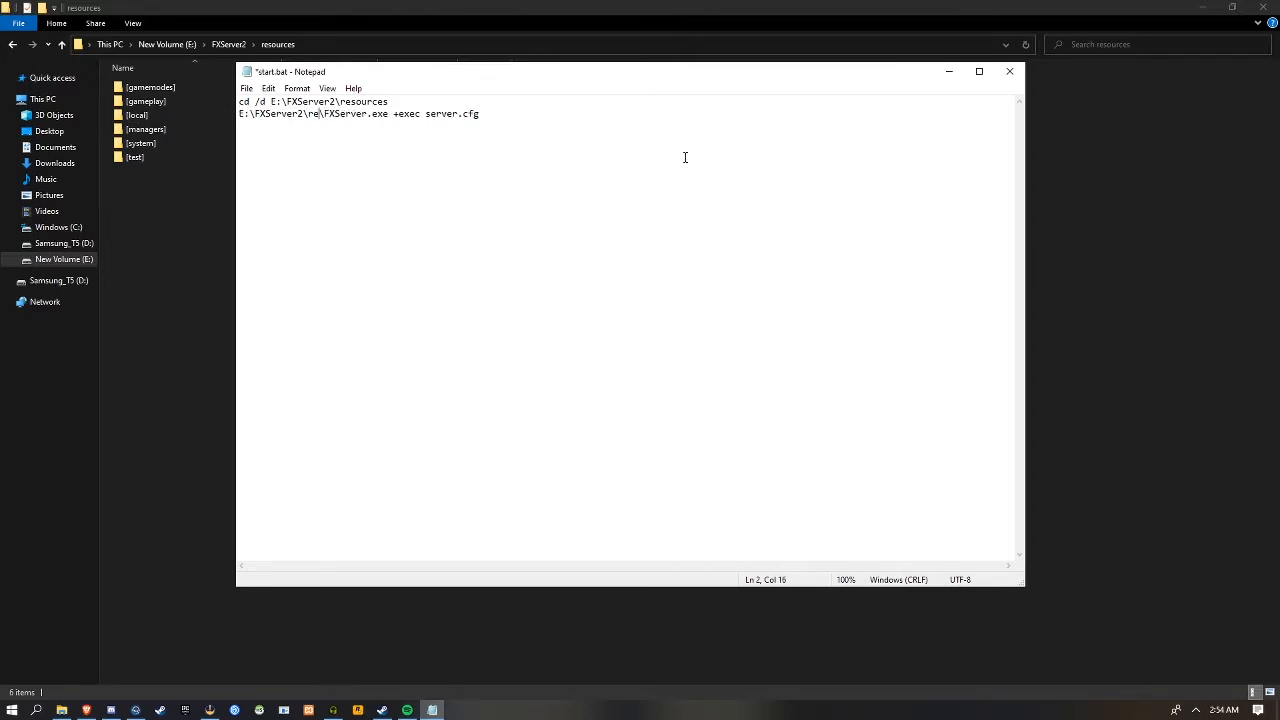
pyautogui.hotkey('ctrl', 's')
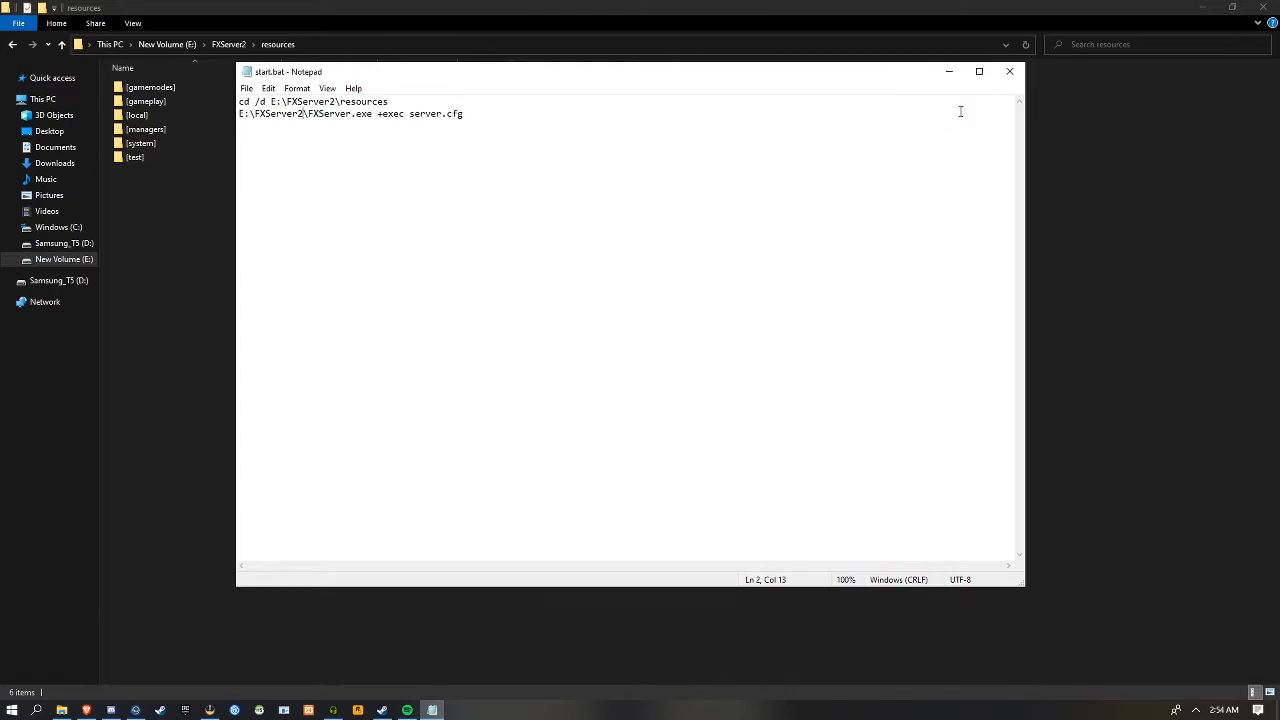
# Close Notepad, run start.bat from the FXServer2 folder and dismiss the fatal error dialog
pyautogui.click(1011, 71)
pyautogui.click(229, 44)
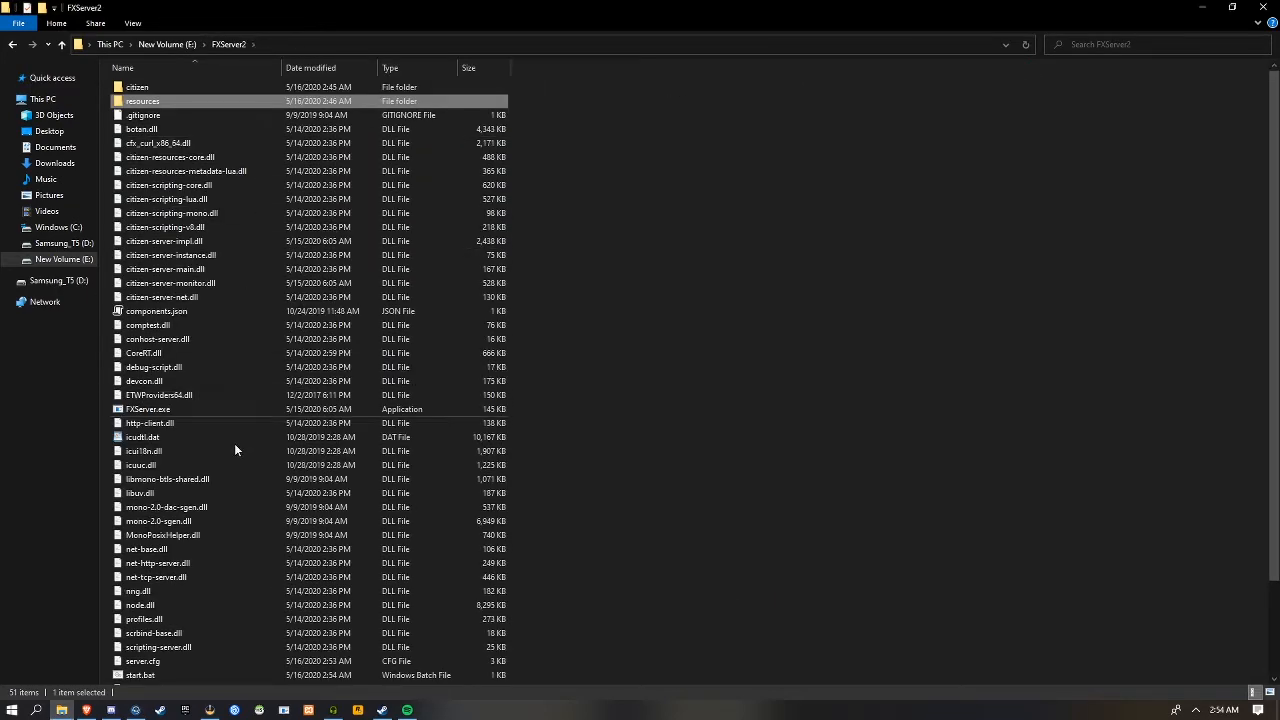
pyautogui.scroll(-3, 167, 555)
pyautogui.doubleClick(153, 566)
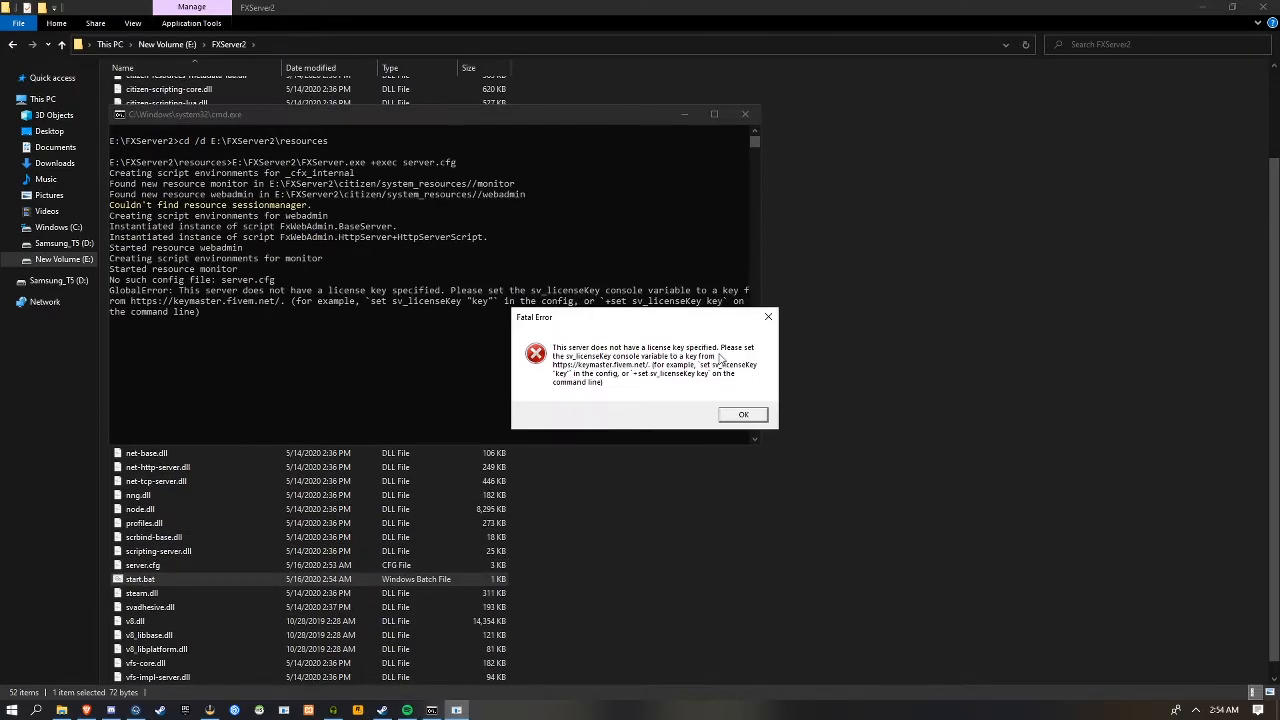
pyautogui.click(744, 416)
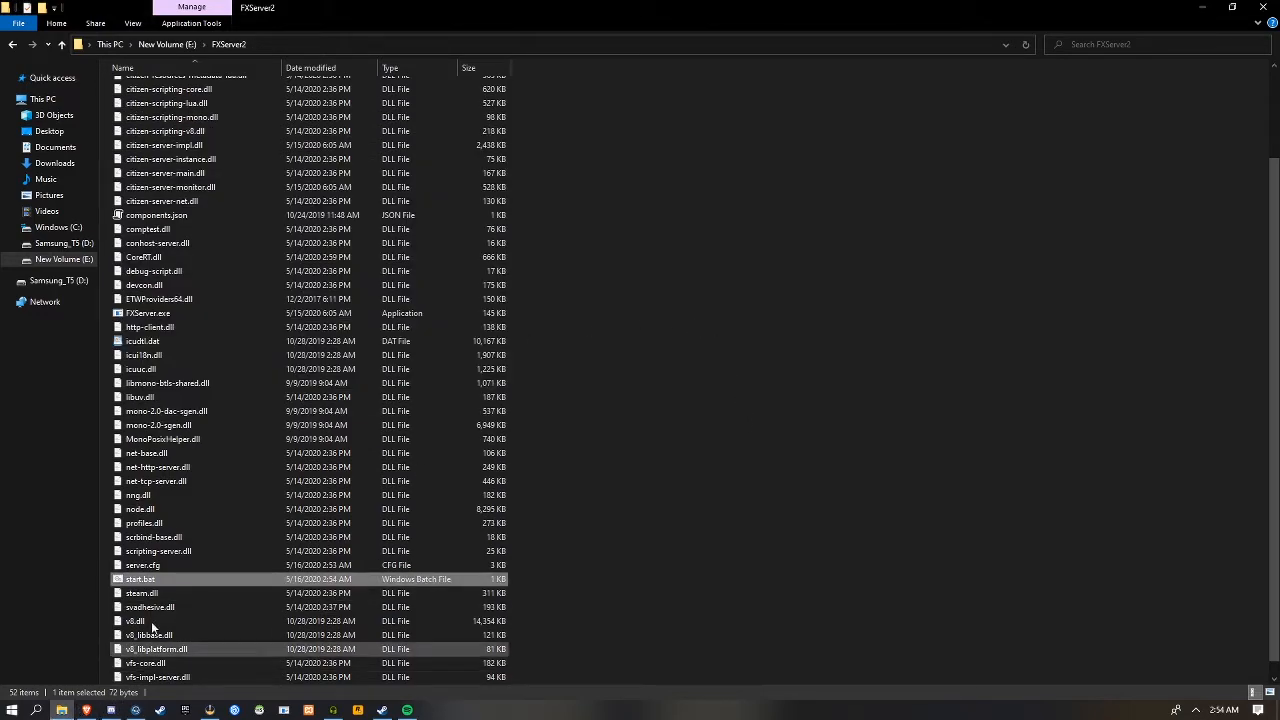
# Reopen server.cfg and select the license key value on the sv_licenseKey line to check it
pyautogui.scroll(-1, 145, 480)
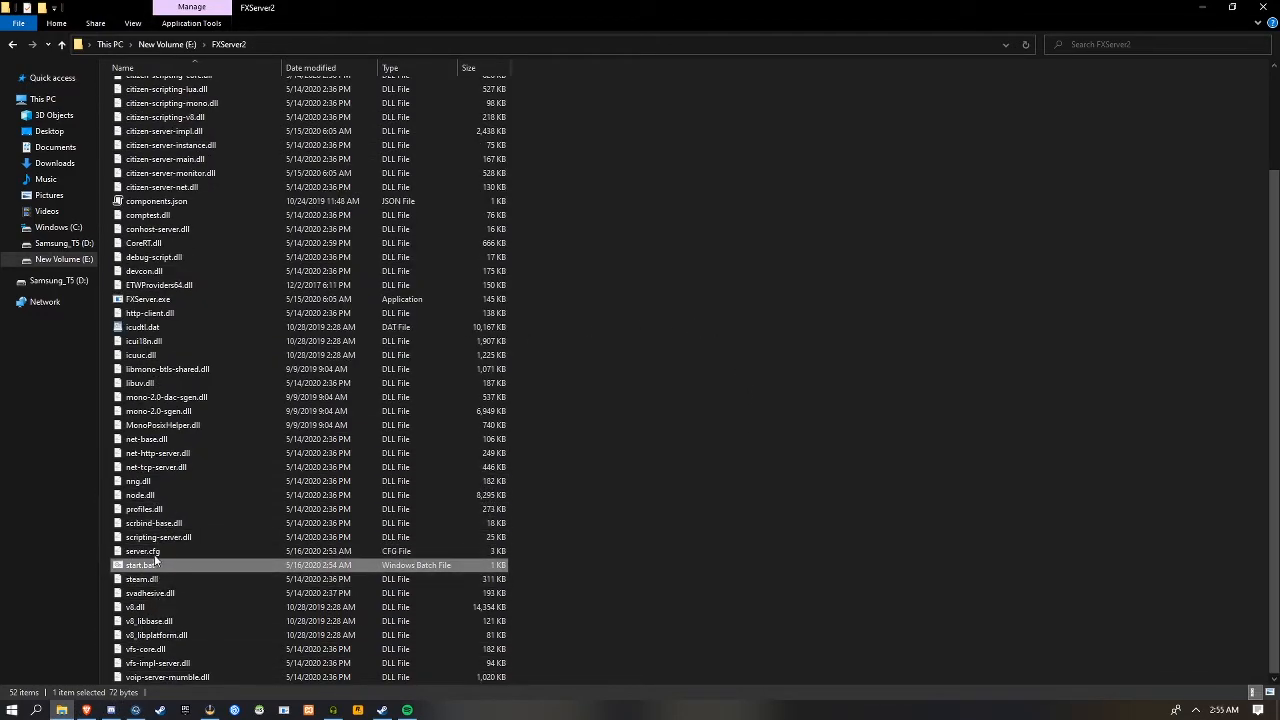
pyautogui.doubleClick(155, 555)
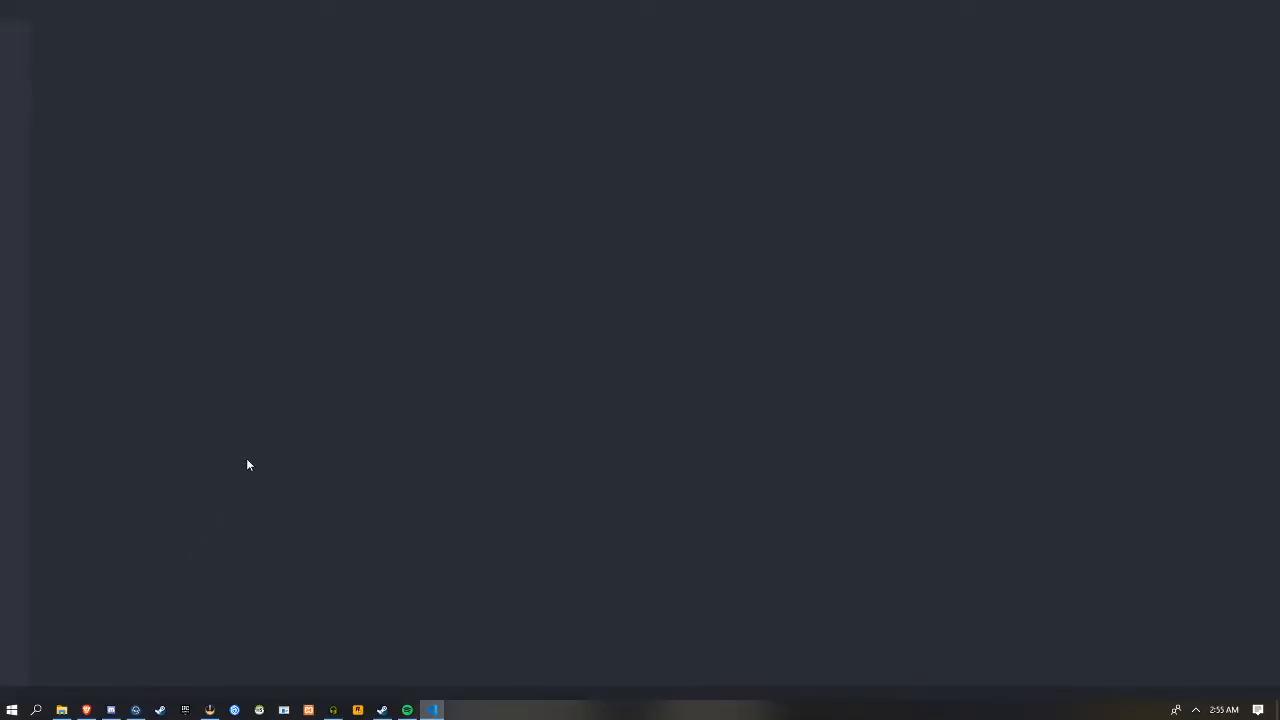
pyautogui.scroll(-10, 248, 464)
pyautogui.scroll(-3, 201, 154)
pyautogui.moveTo(313, 434); pyautogui.dragTo(148, 434)
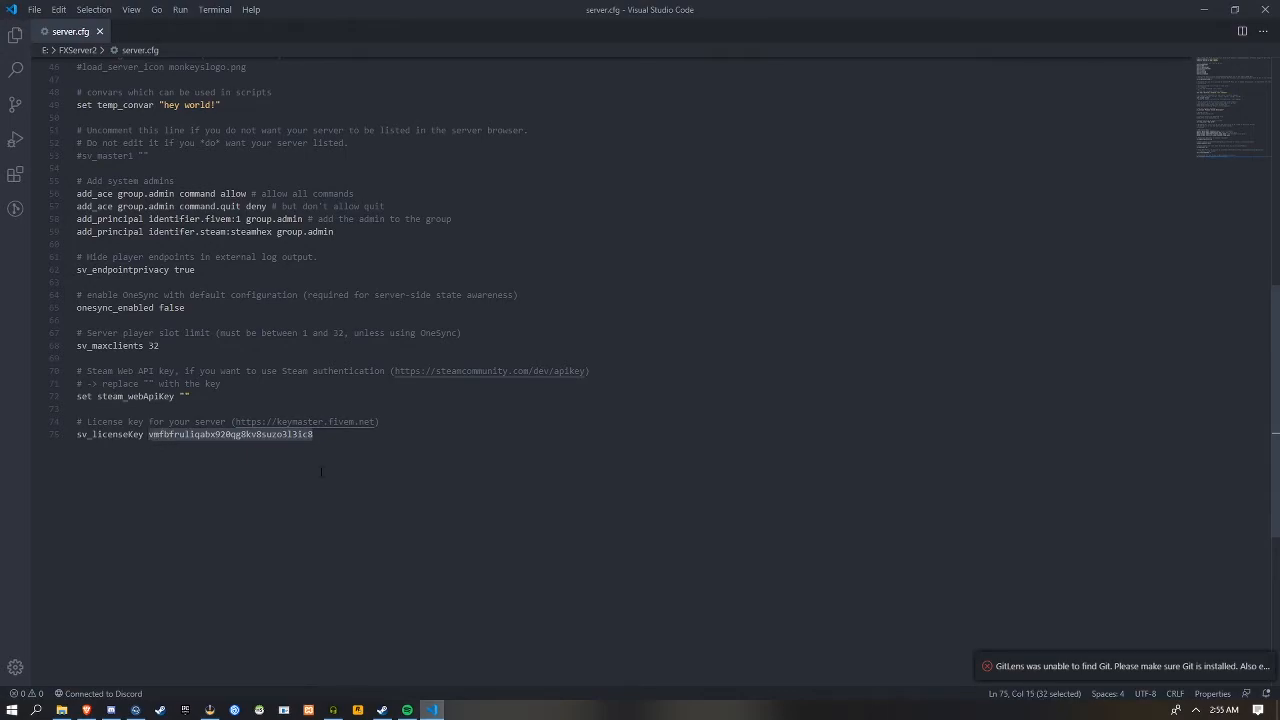
# Try wrapping the license key value on the sv_licenseKey line in double quotes and save server.cfg
pyautogui.write("'")
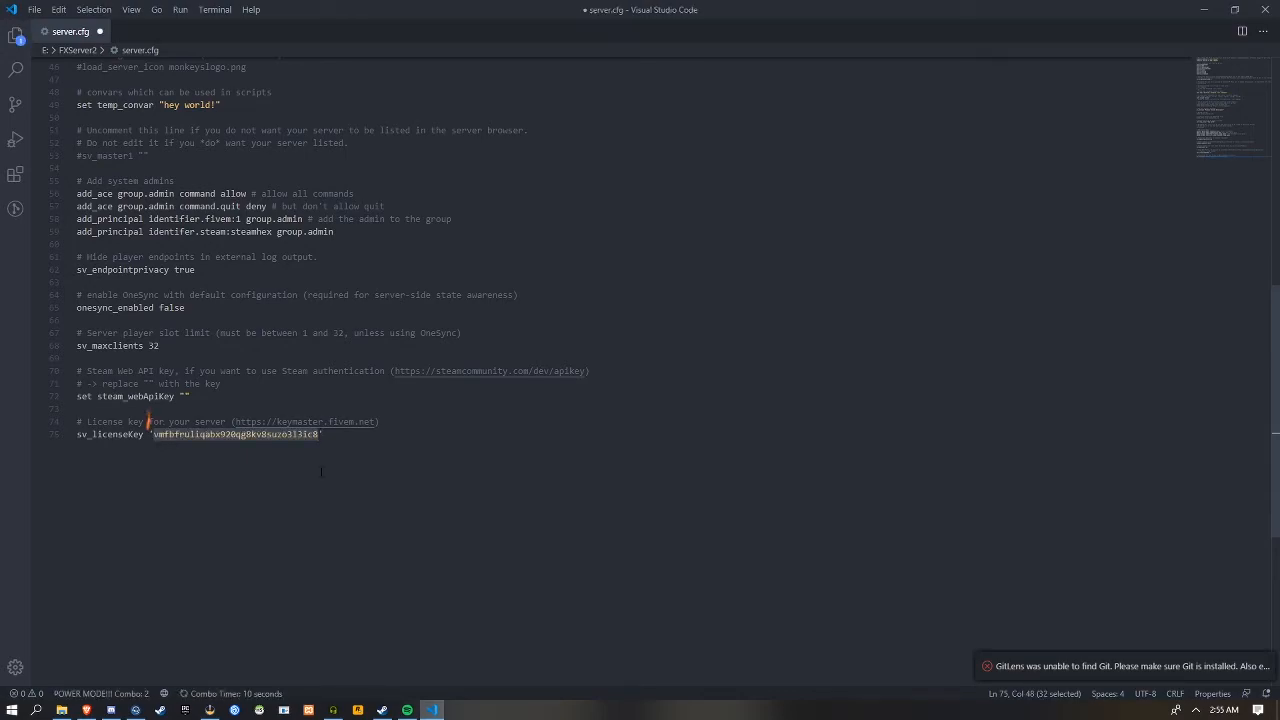
pyautogui.hotkey('ctrl', 'z')
pyautogui.write('"')
pyautogui.hotkey('ctrl', 's')
# Run start.bat from the FXServer2 folder to test the quoted license key, and dismiss the fatal error dialog
pyautogui.click(61, 709)
pyautogui.click(141, 555)
pyautogui.doubleClick(140, 565)
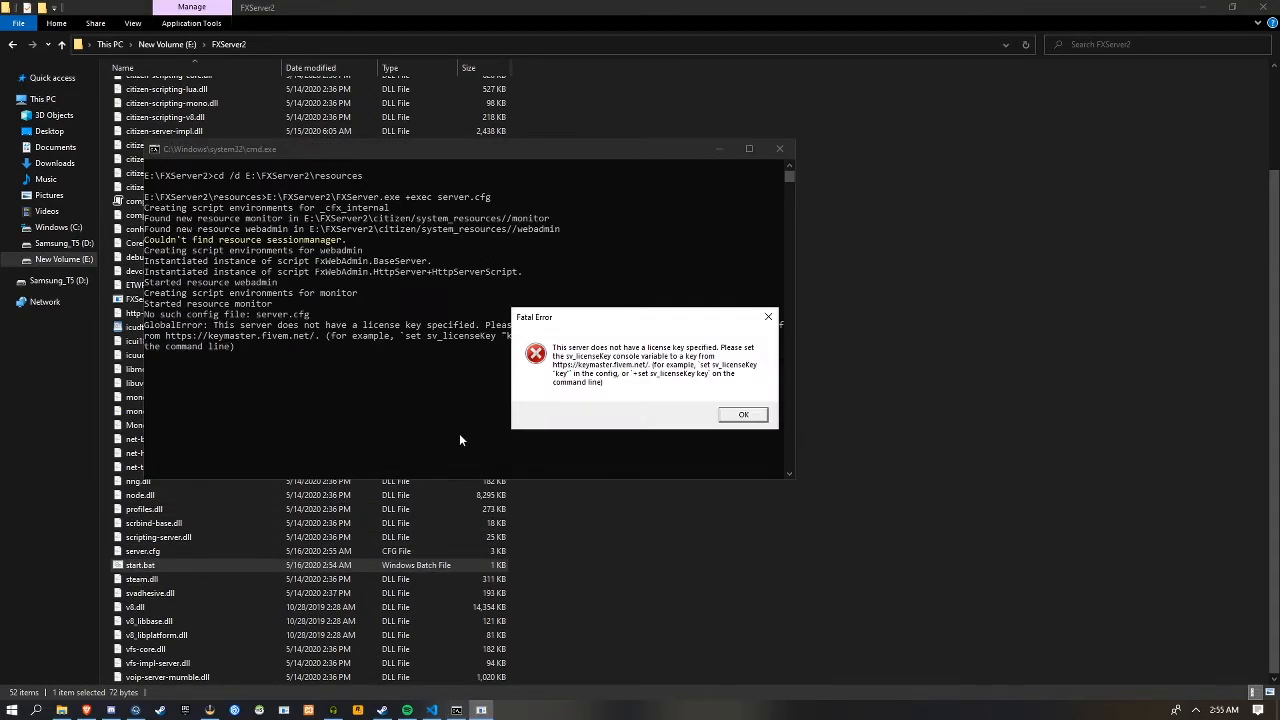
pyautogui.click(750, 414)
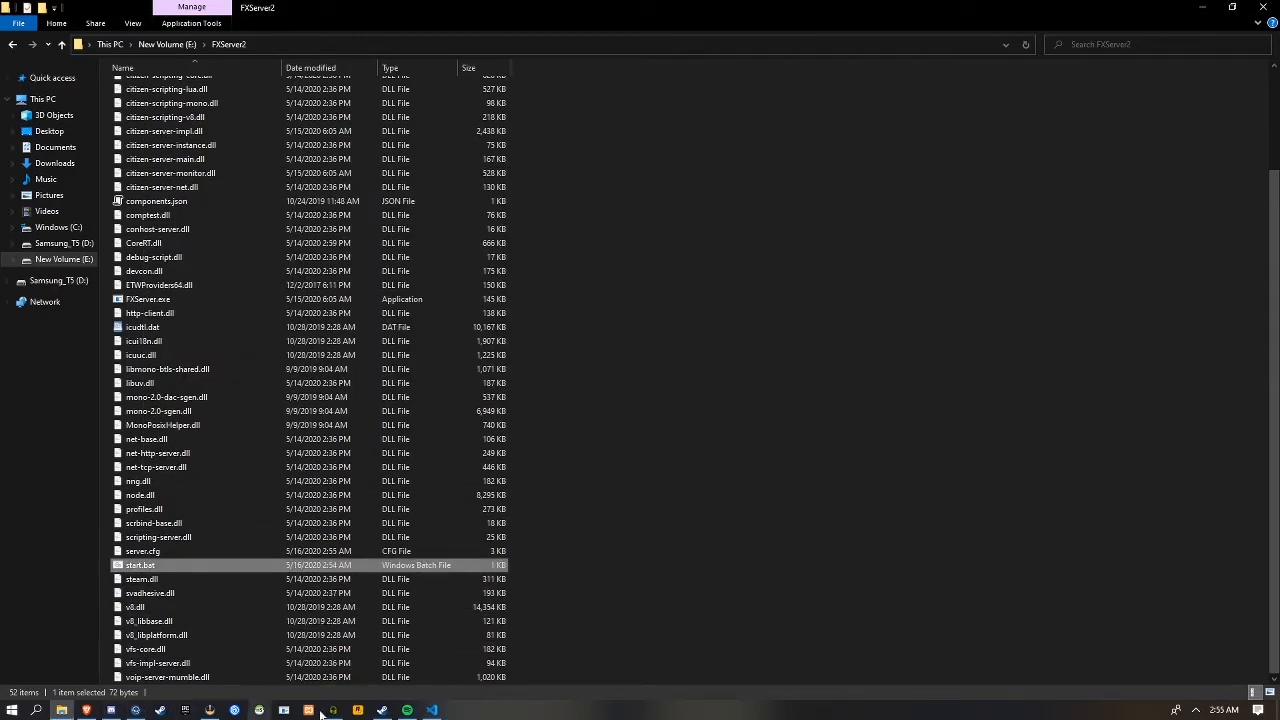
# Return to server.cfg, undo the quotes around the license key and save the file
pyautogui.click(431, 709)
pyautogui.click(243, 436)
pyautogui.hotkey('ctrl', 'z')
pyautogui.hotkey('ctrl', 's')
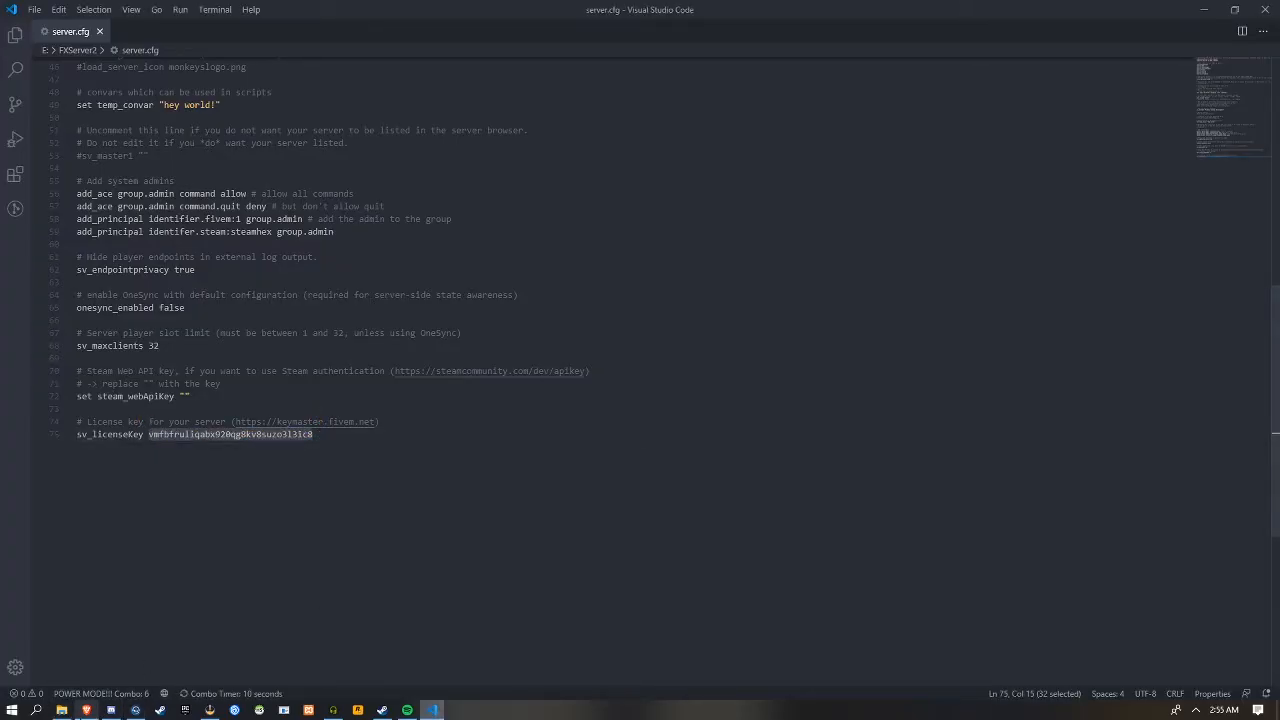
# Run start.bat again with the unquoted license key and dismiss the fatal error dialog
pyautogui.click(61, 709)
pyautogui.doubleClick(150, 566)
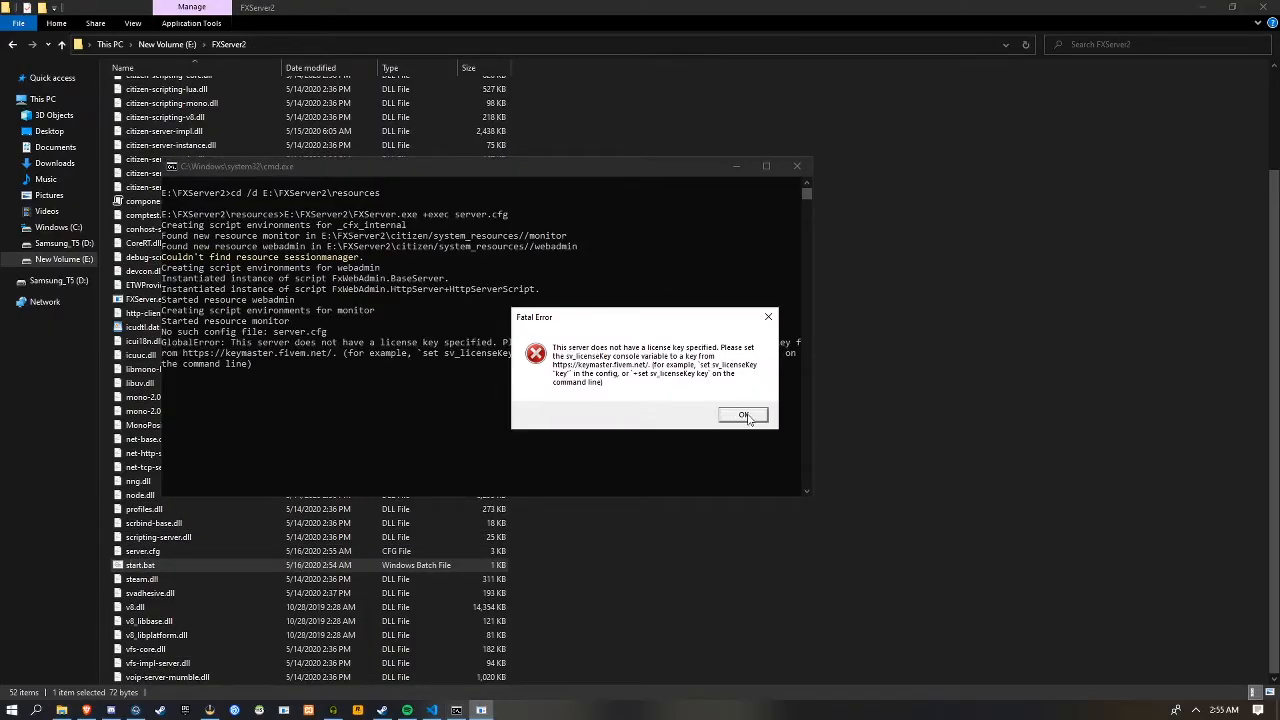
pyautogui.click(748, 417)
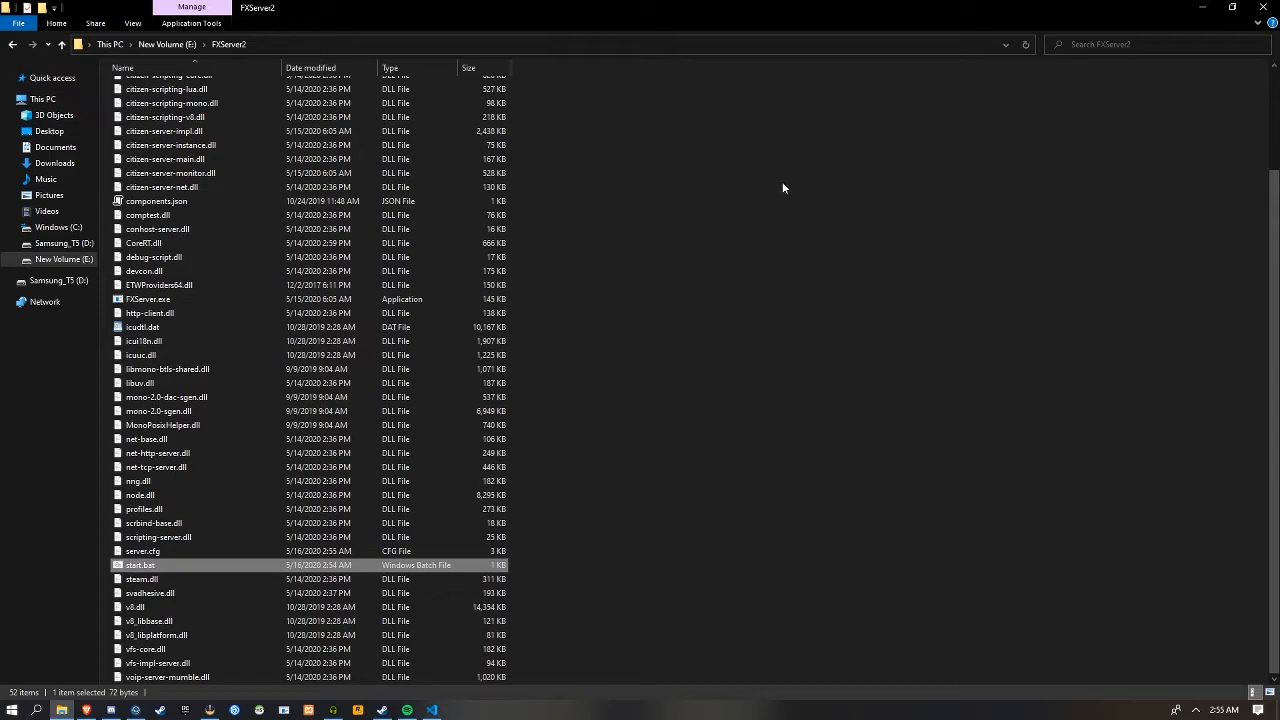
# Minimize File Explorer, switch to FiveM and enable the "localhost" menu item under Dev mode in its settings
pyautogui.click(1201, 18)
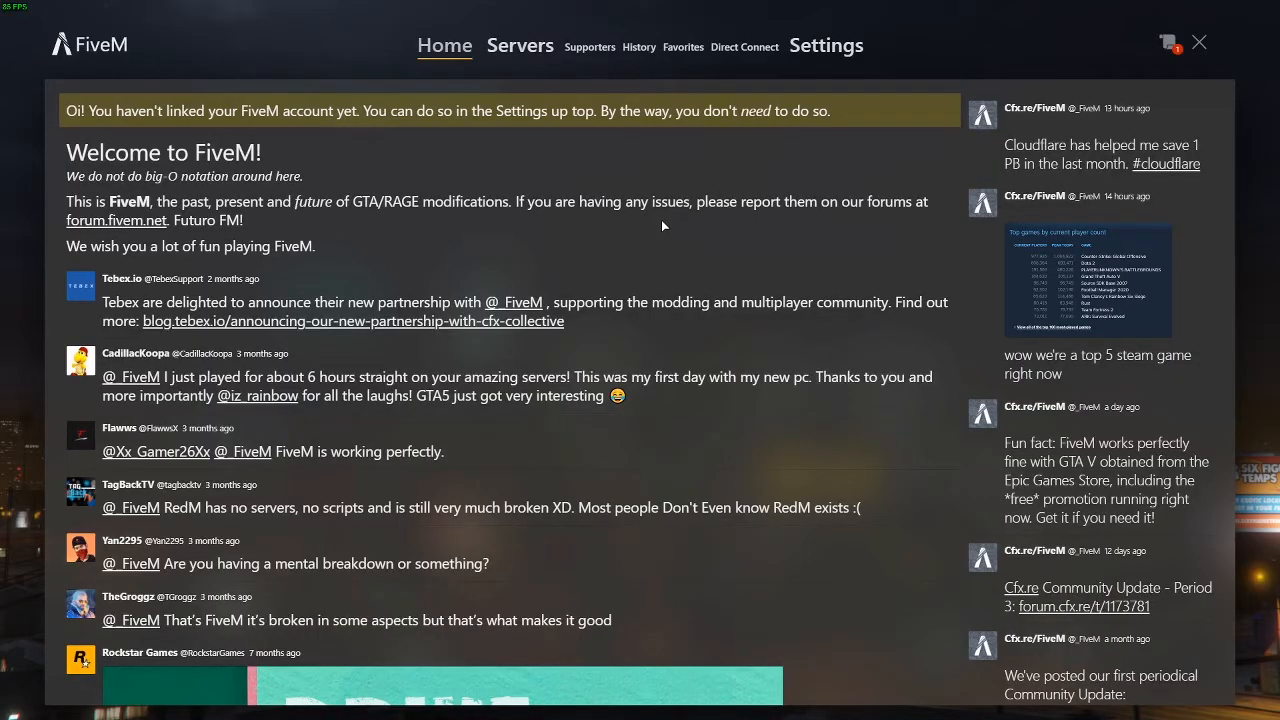
pyautogui.click(818, 60)
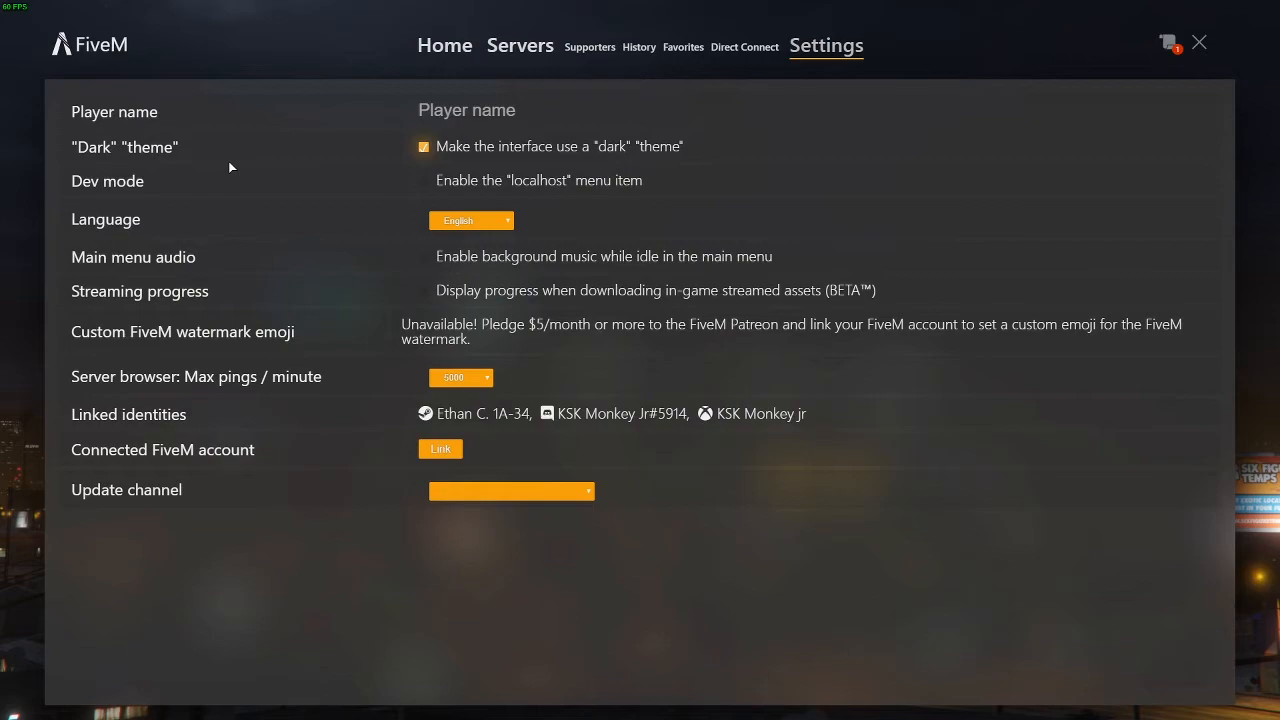
pyautogui.click(424, 181)
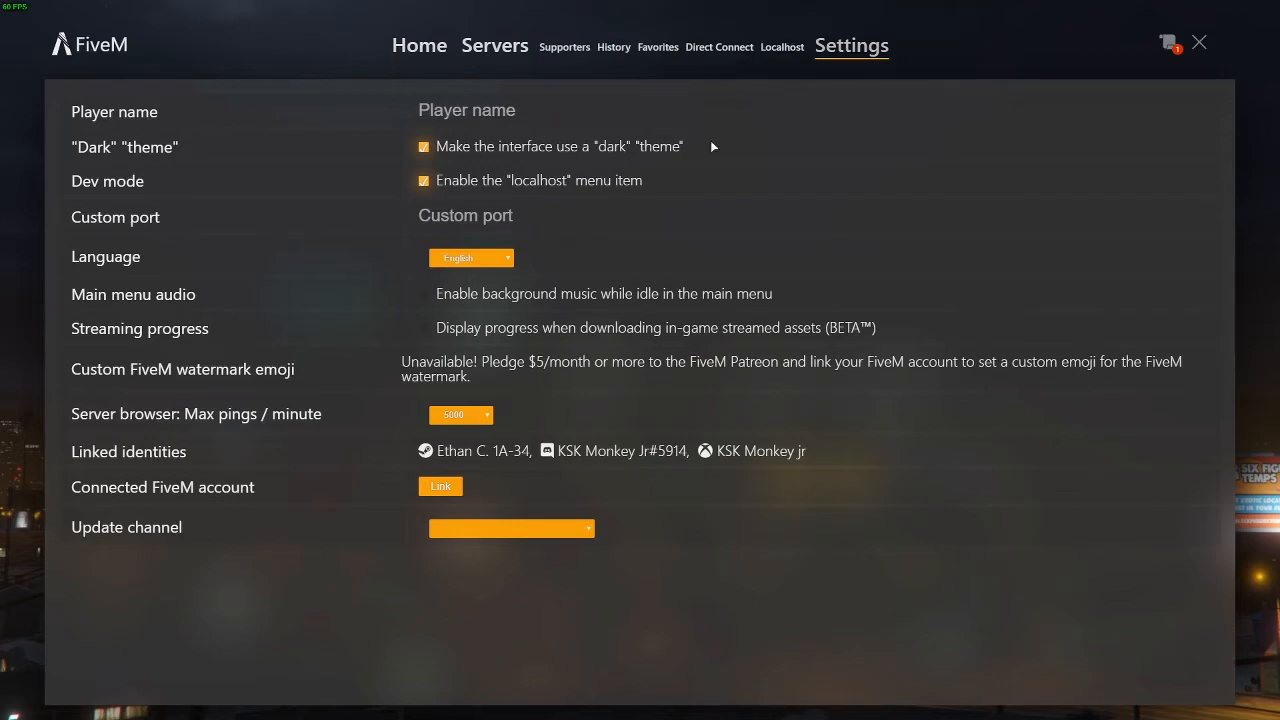
pyautogui.click(622, 220)
pyautogui.write('127.0.0.1')
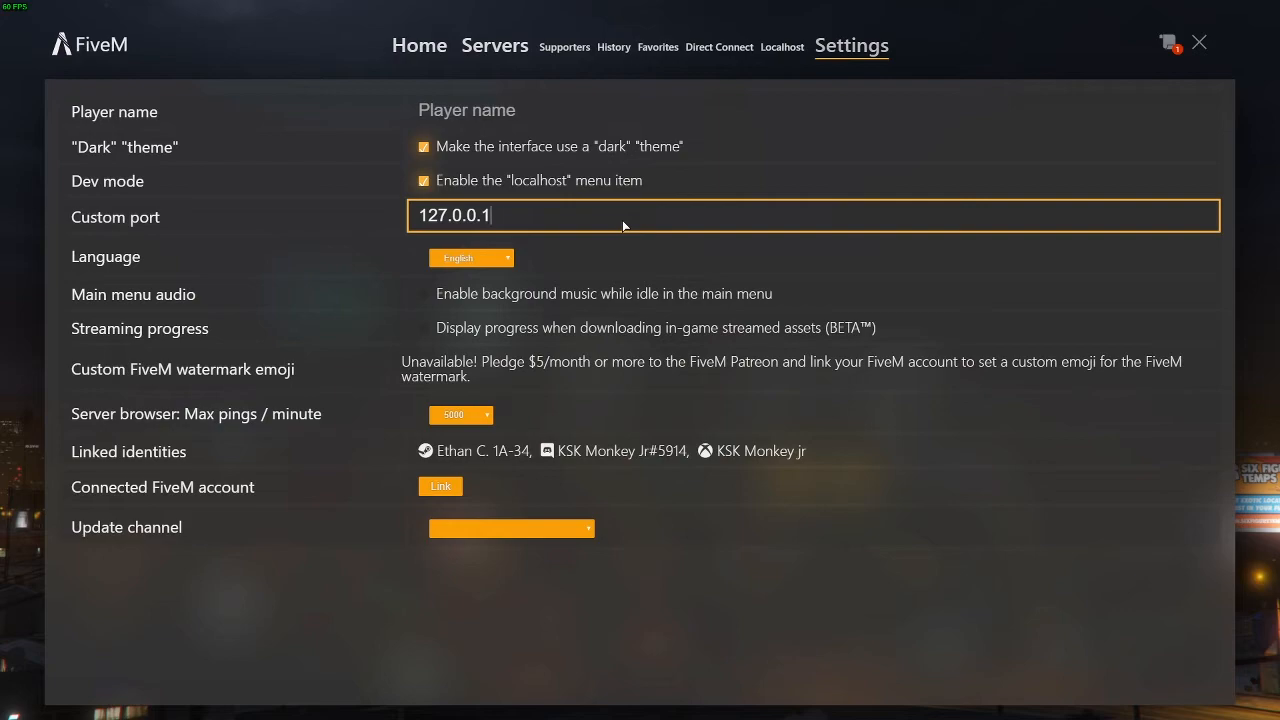
pyautogui.hotkey('ctrl', 'a')
pyautogui.press('BackSpace')
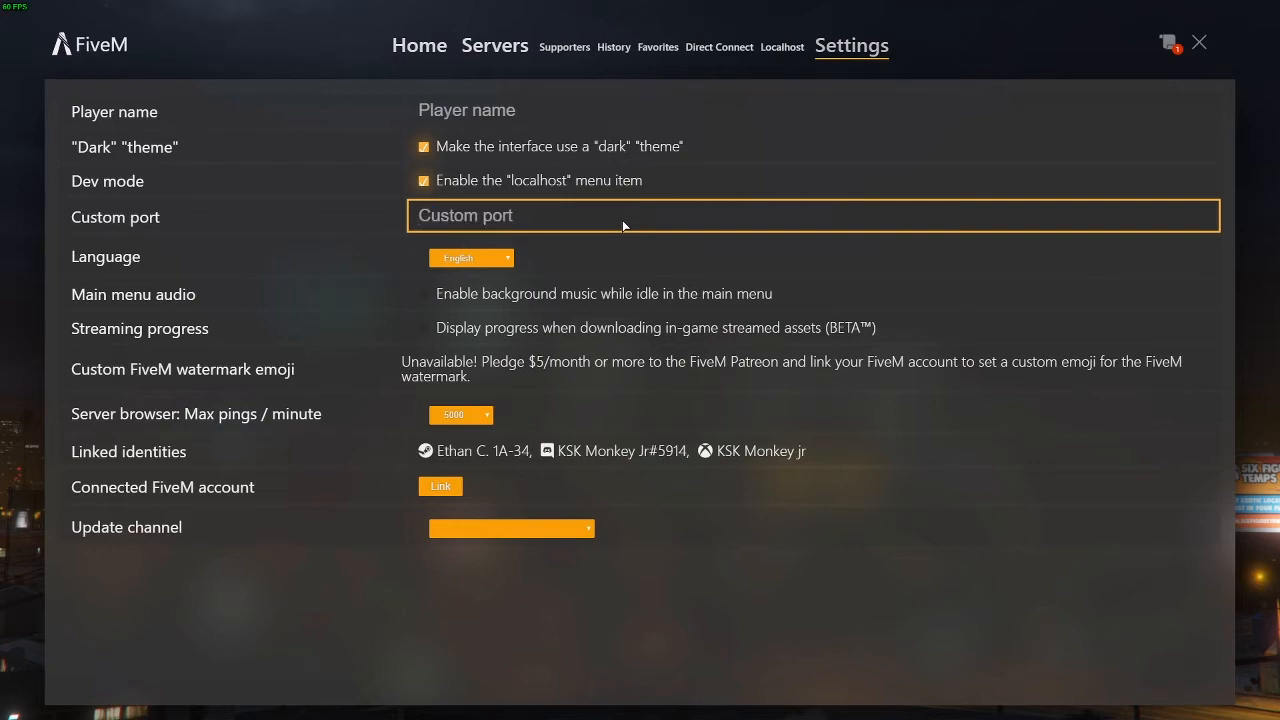
# Switch to server.cfg in Visual Studio Code, change the port in endpoint_add_tcp and endpoint_add_udp to 30122, and save the file
pyautogui.hotkey('alt', 'Tab')
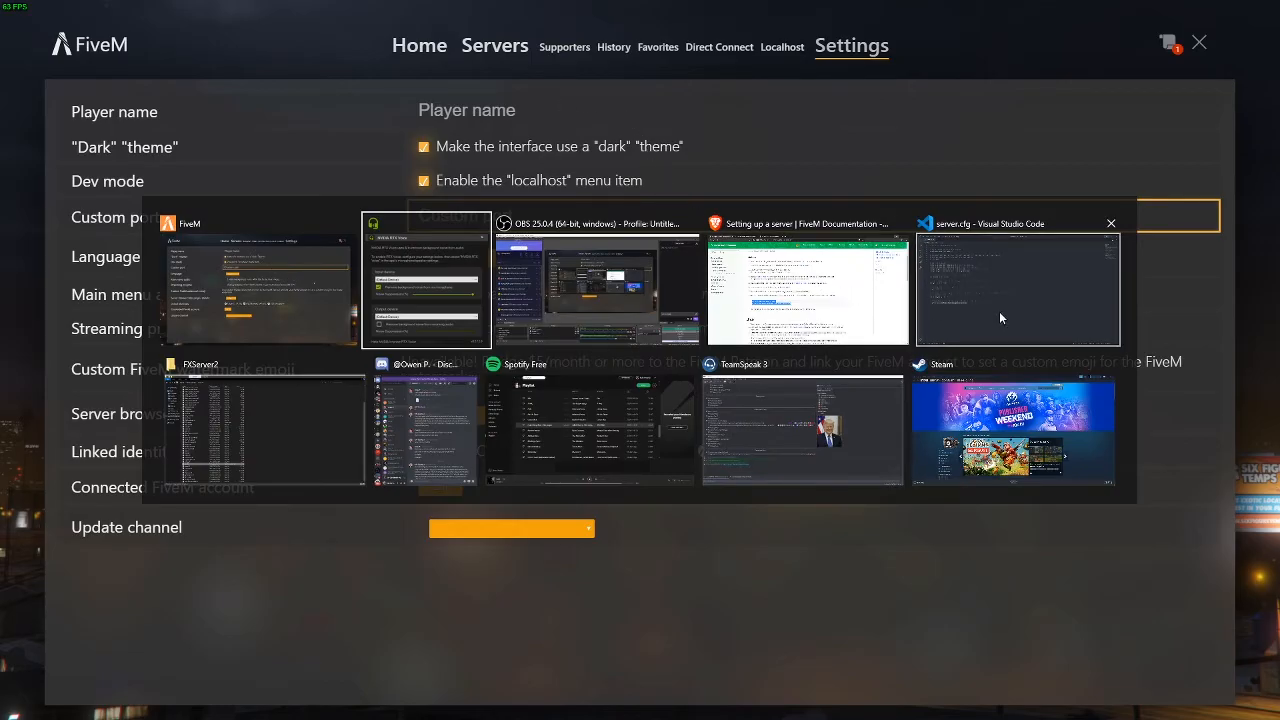
pyautogui.click(999, 311)
pyautogui.scroll(15, 400, 260)
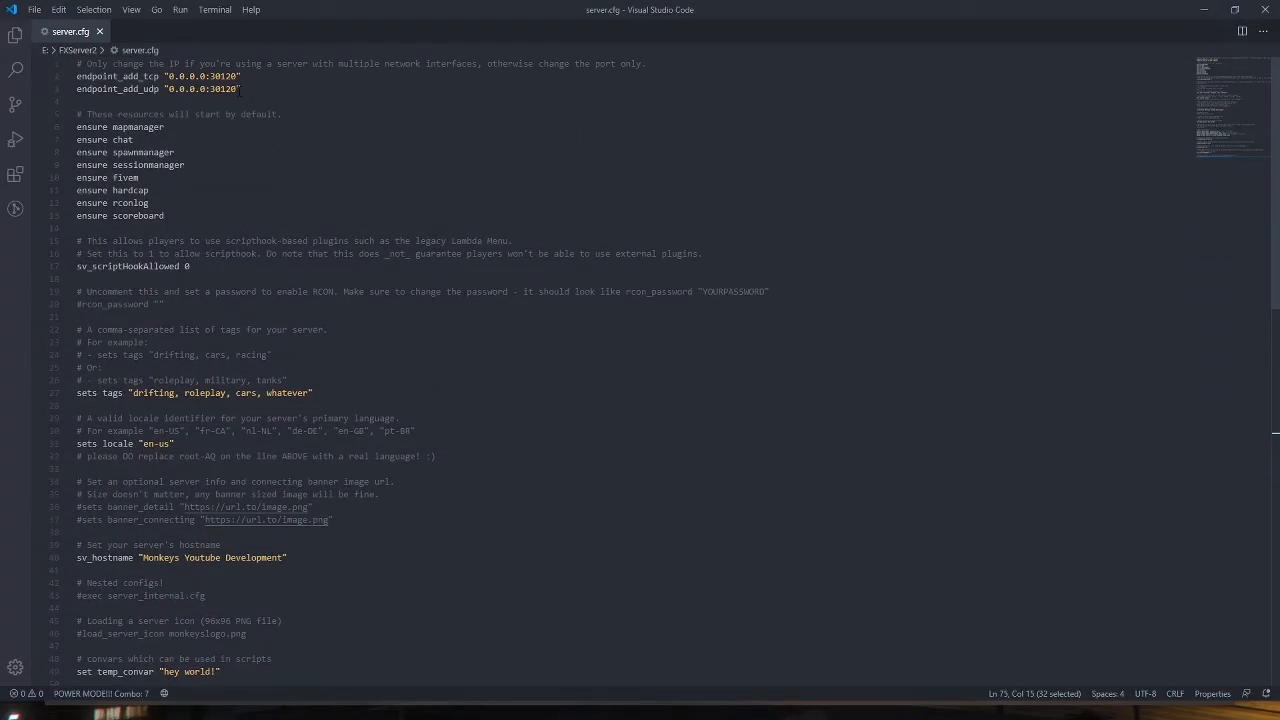
pyautogui.click(238, 90)
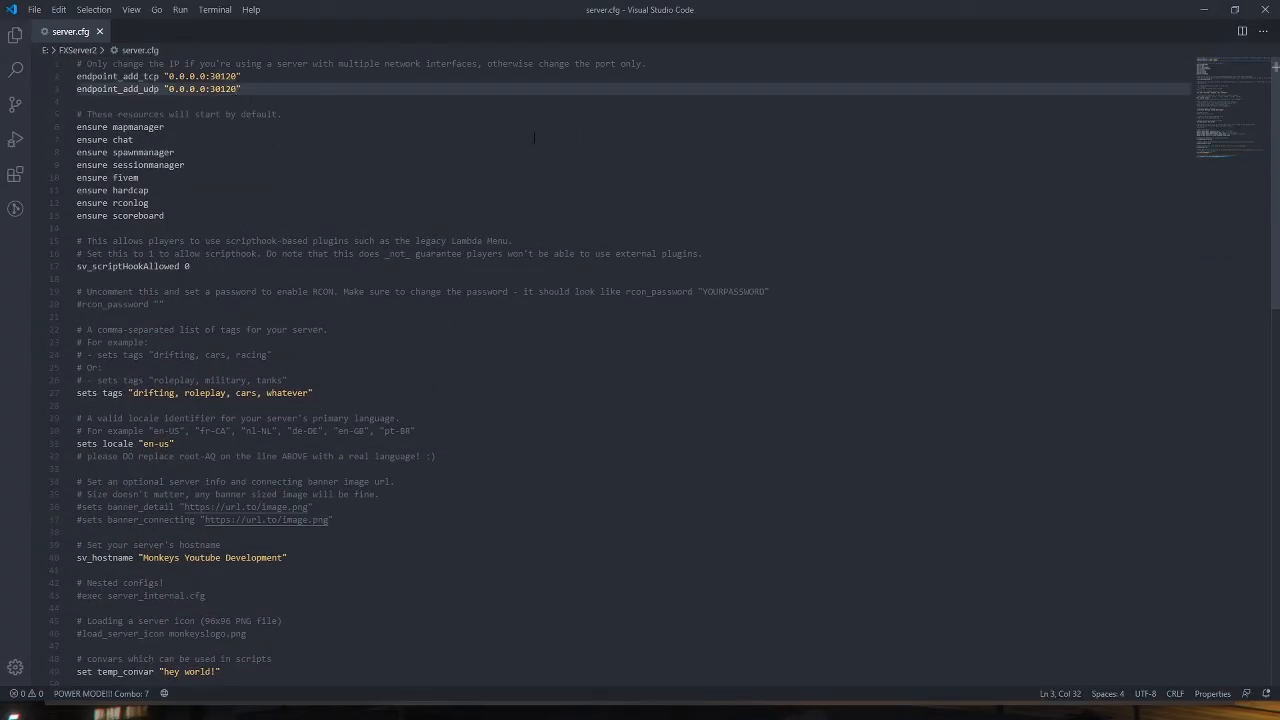
pyautogui.press('BackSpace')
pyautogui.write('2')
pyautogui.press('Up')
pyautogui.press('BackSpace')
pyautogui.write('2')
pyautogui.hotkey('ctrl', 's')
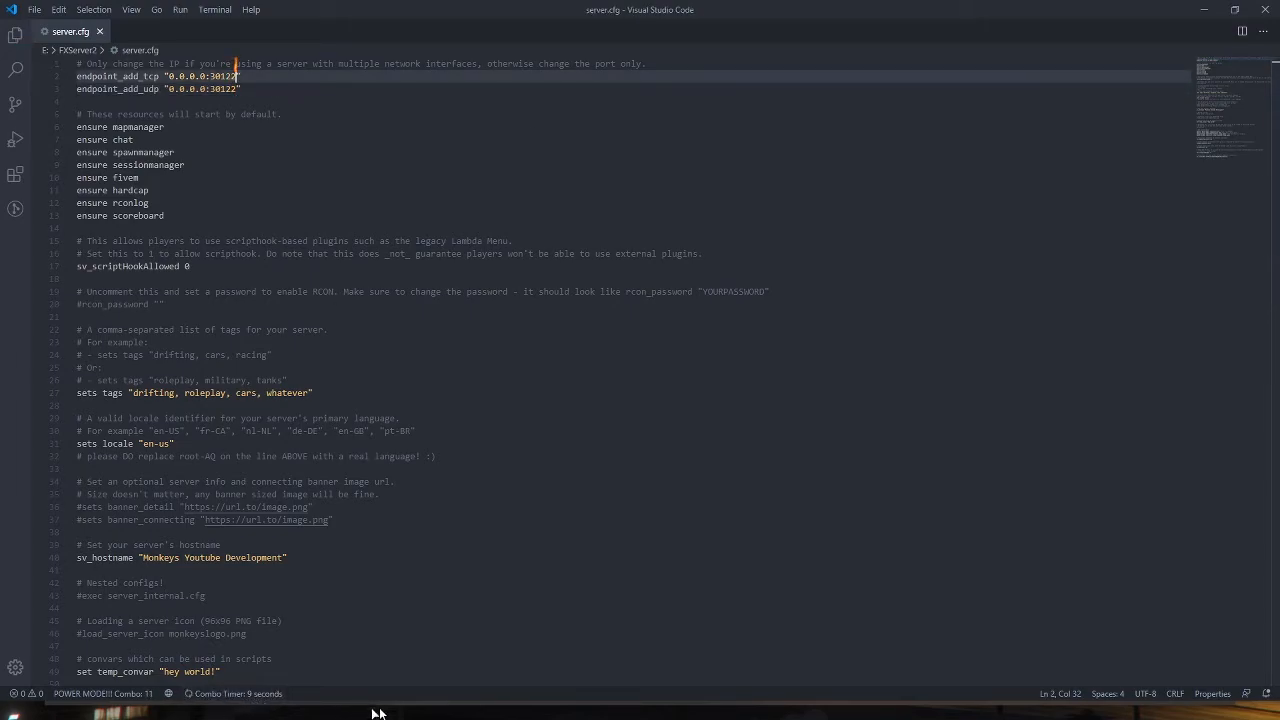
# Switch back to FiveM and set the custom port to 30122 in its settings
pyautogui.click(399, 711)
pyautogui.click(483, 216)
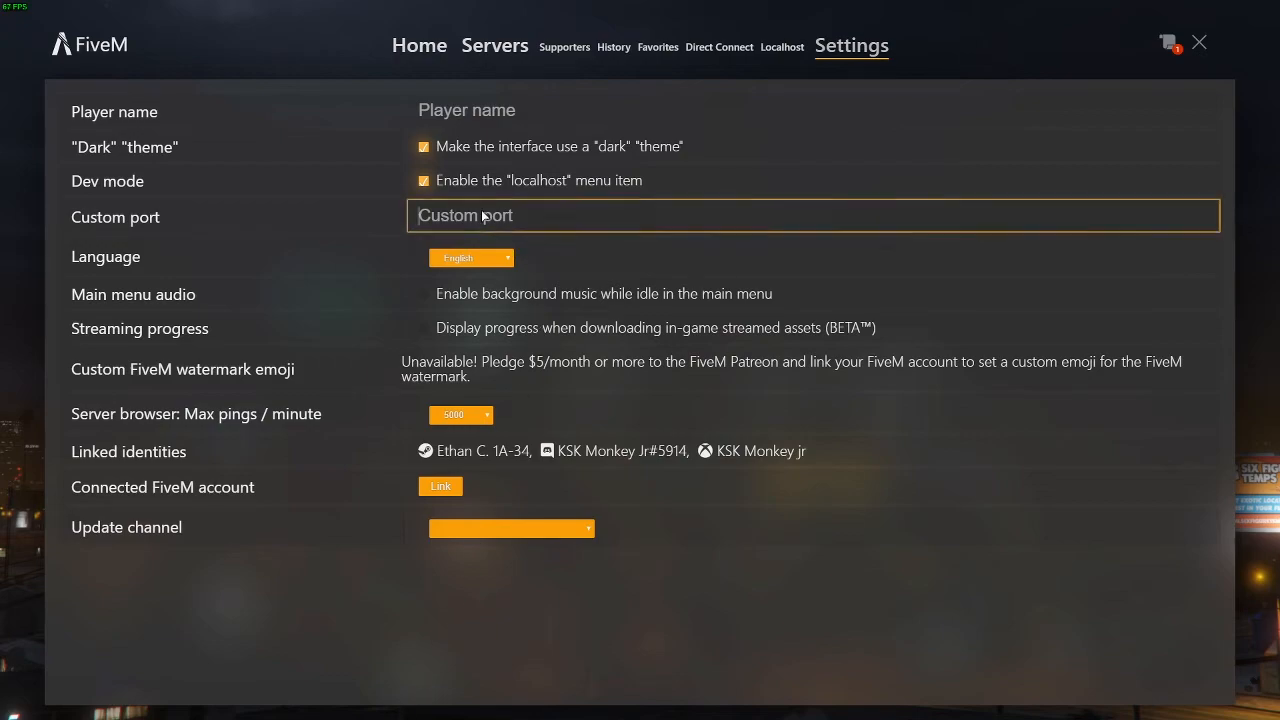
pyautogui.write('30122')
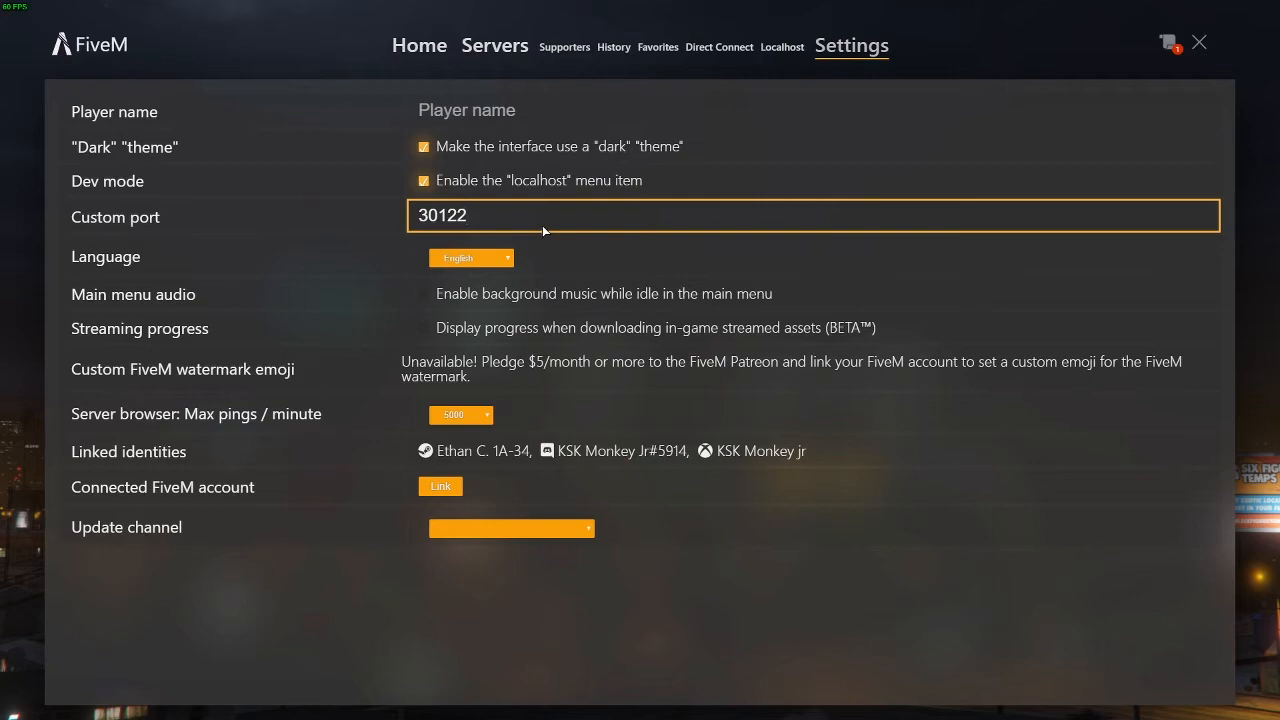
pyautogui.click(370, 175)
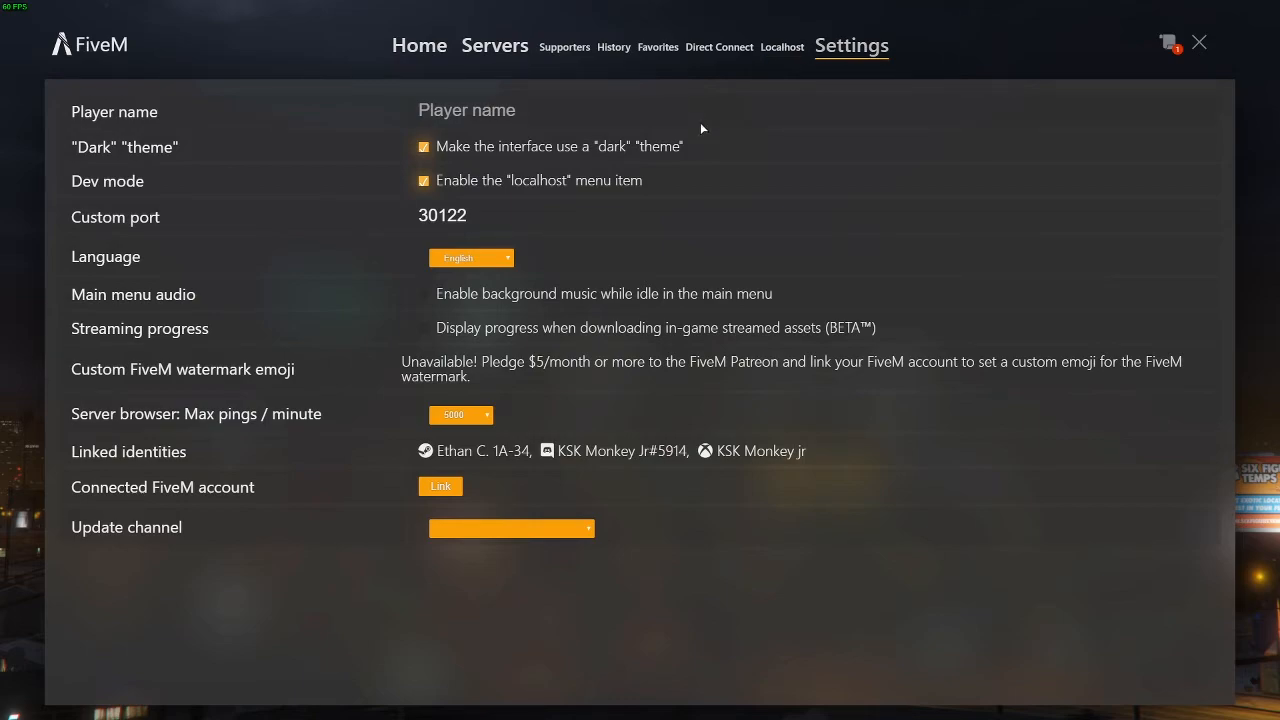
pyautogui.press('F8')
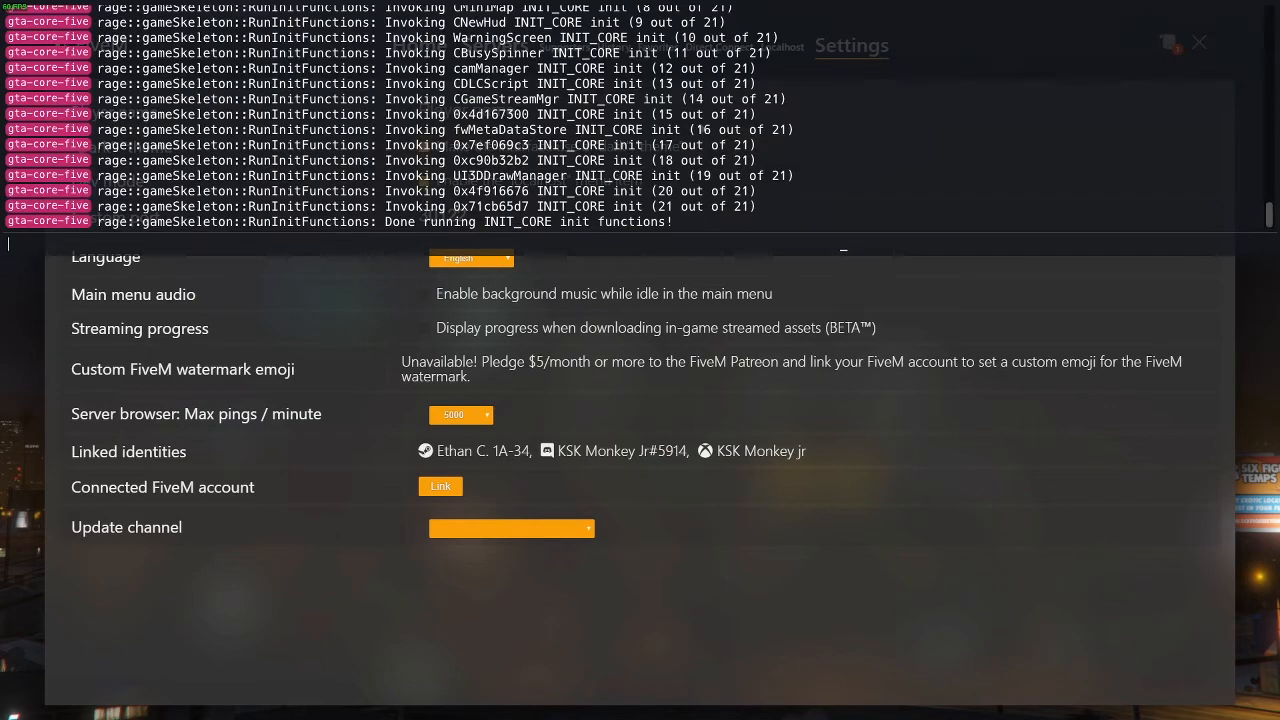
pyautogui.write('connect localhost')
pyautogui.write(':30122')
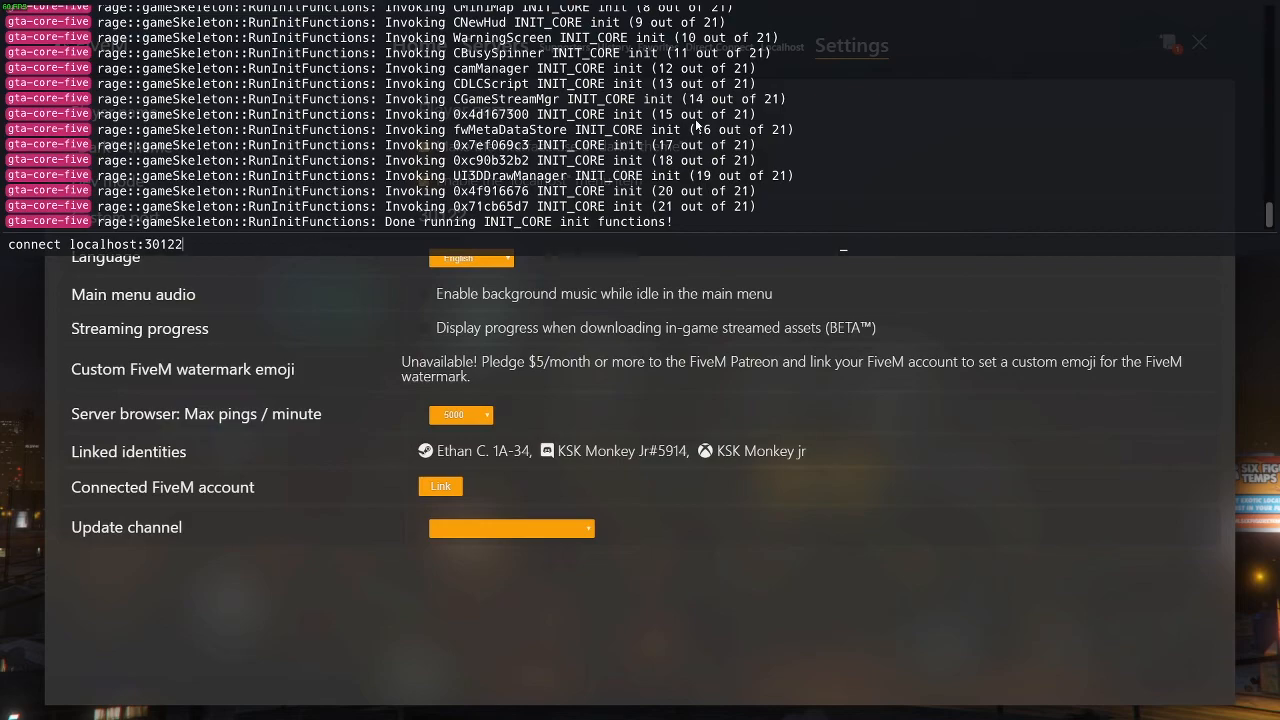
pyautogui.press('F8')
# Open Direct Connect and enter localhost:30122 as the server address
pyautogui.click(719, 47)
pyautogui.tripleClick(317, 115)
pyautogui.write('ocalhost:30122')
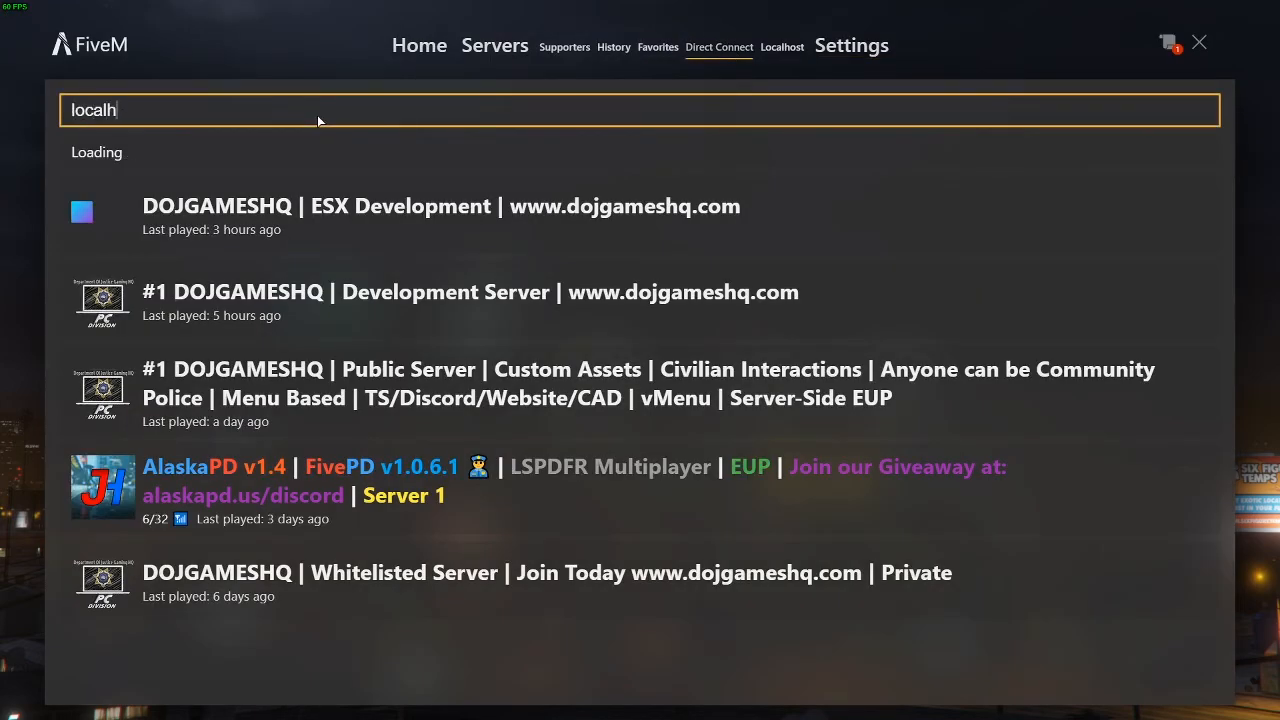